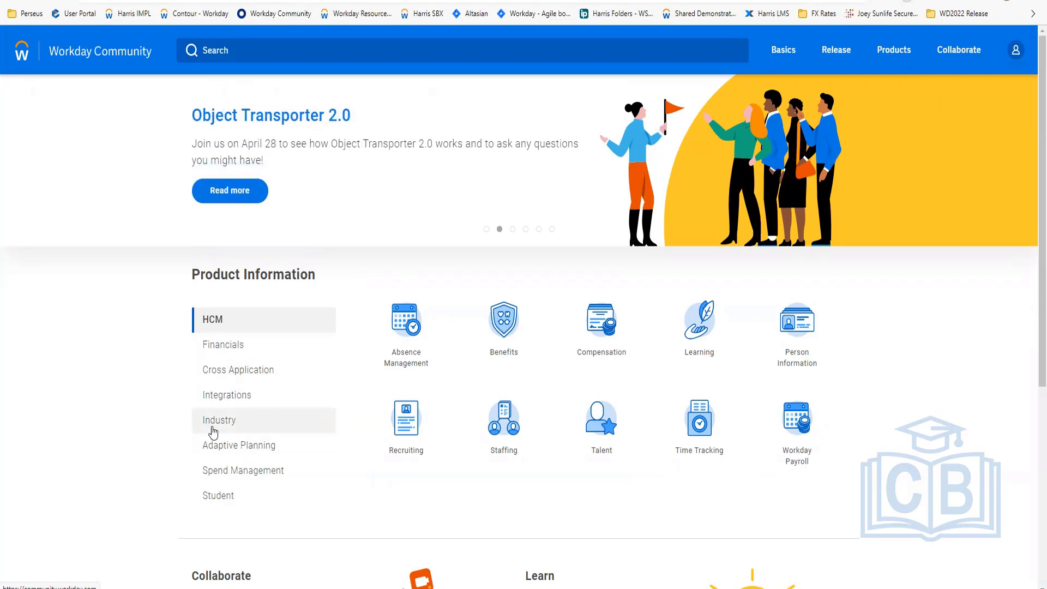
Step: Open the Administrator Guide from the Learn section of the Workday Community home page
{"action": "scroll", "coordinate": [341, 439], "scroll_direction": "down", "scroll_amount": 5}
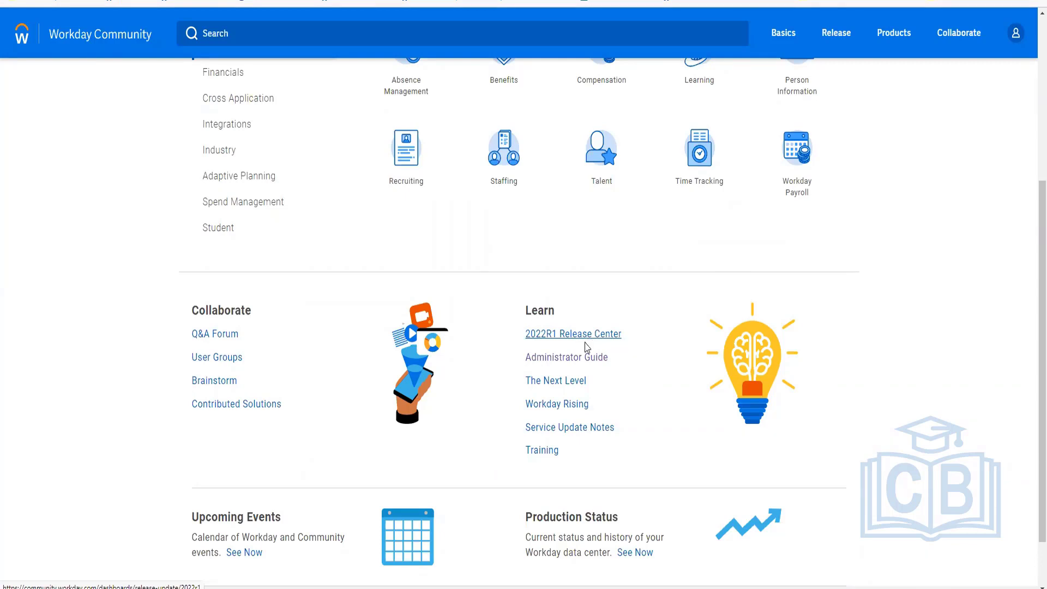
{"action": "left_click", "coordinate": [584, 359]}
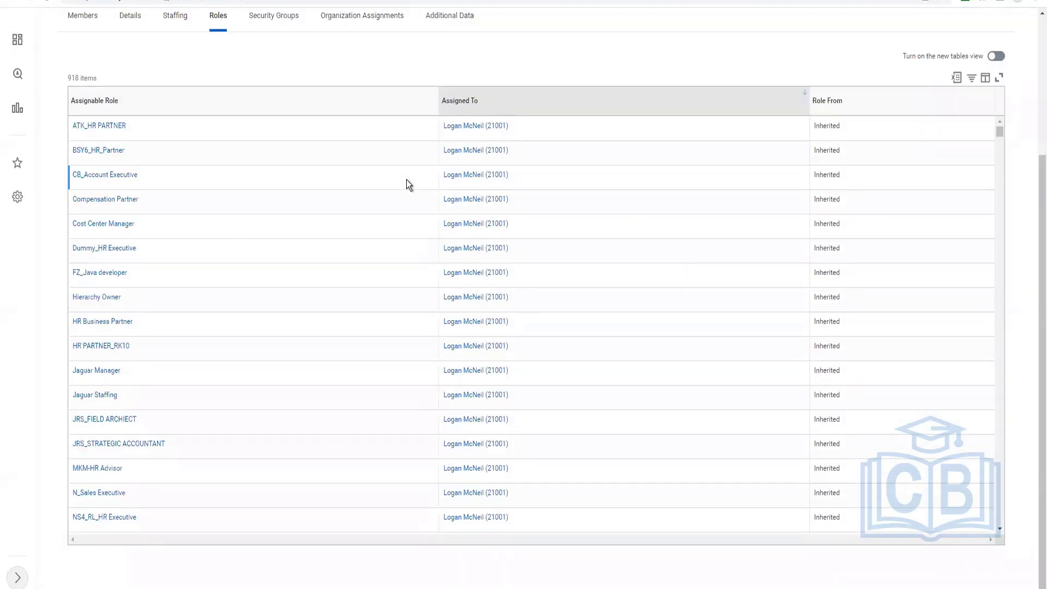
Step: Enter the worker's partial name in the global search and open the profile of the worker being proxied
{"action": "scroll", "coordinate": [374, 90], "scroll_direction": "up", "scroll_amount": 3}
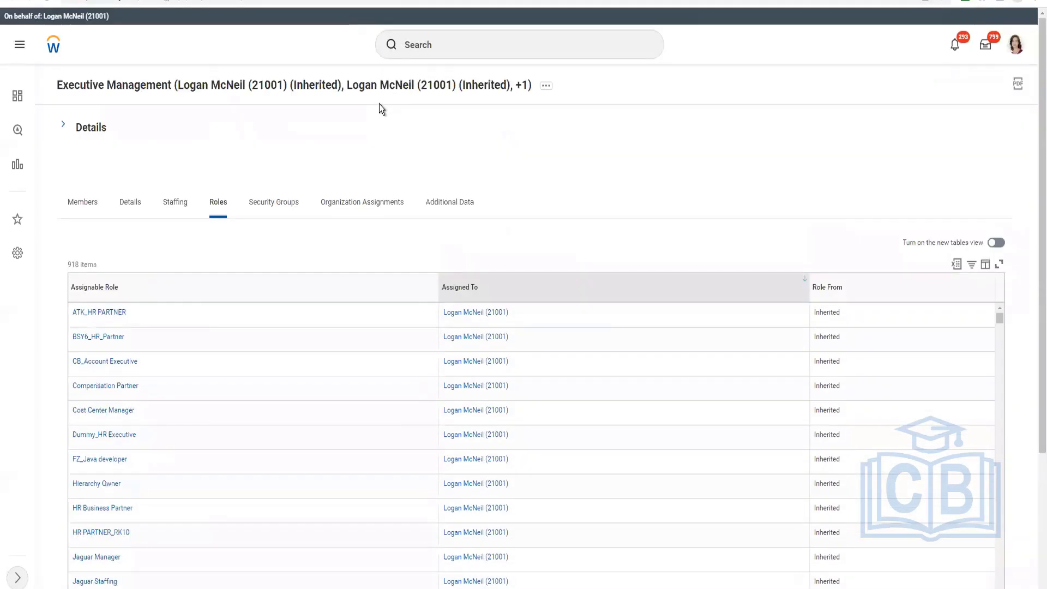
{"action": "left_click", "coordinate": [443, 46]}
{"action": "type", "text": "logan m"}
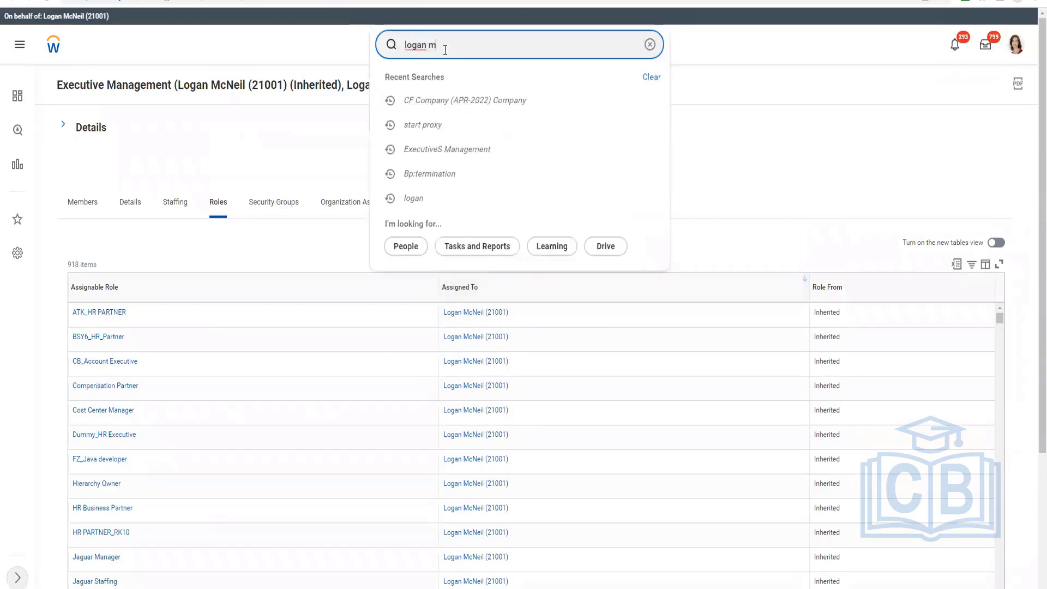
{"action": "type", "text": "c"}
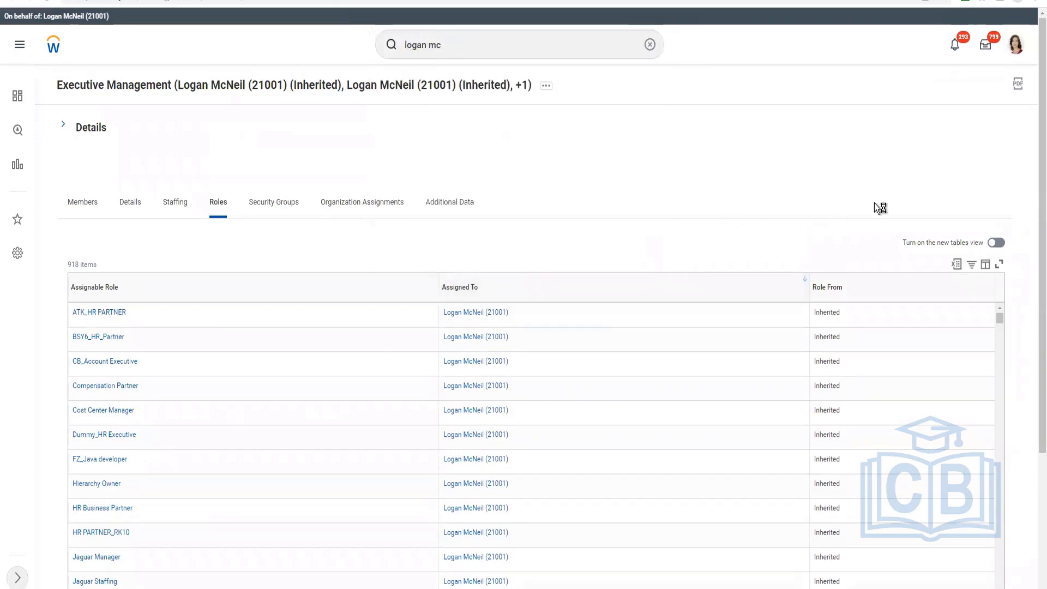
{"action": "left_click", "coordinate": [1016, 46]}
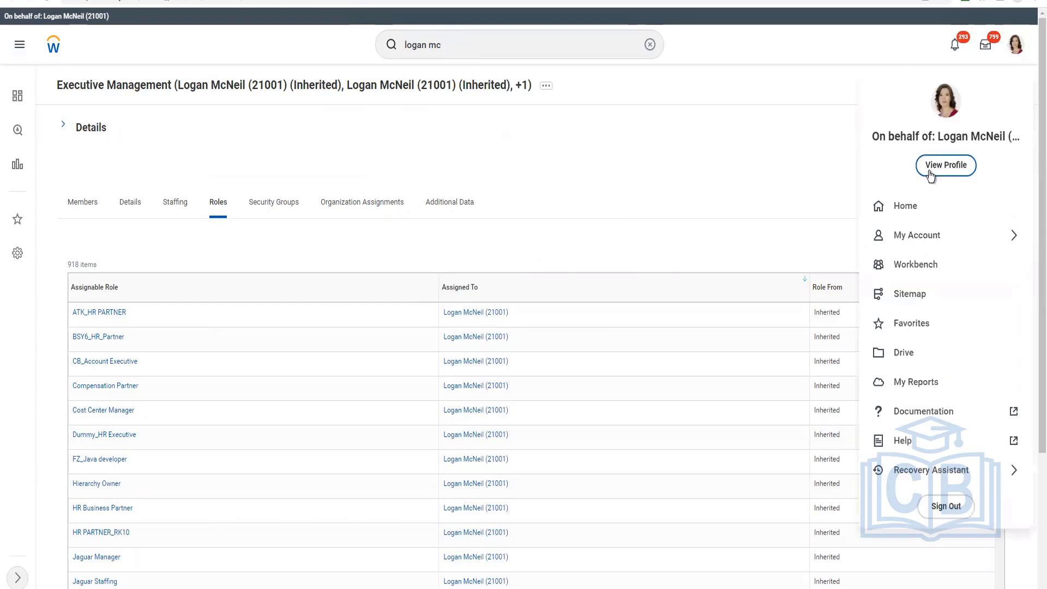
{"action": "left_click", "coordinate": [931, 174]}
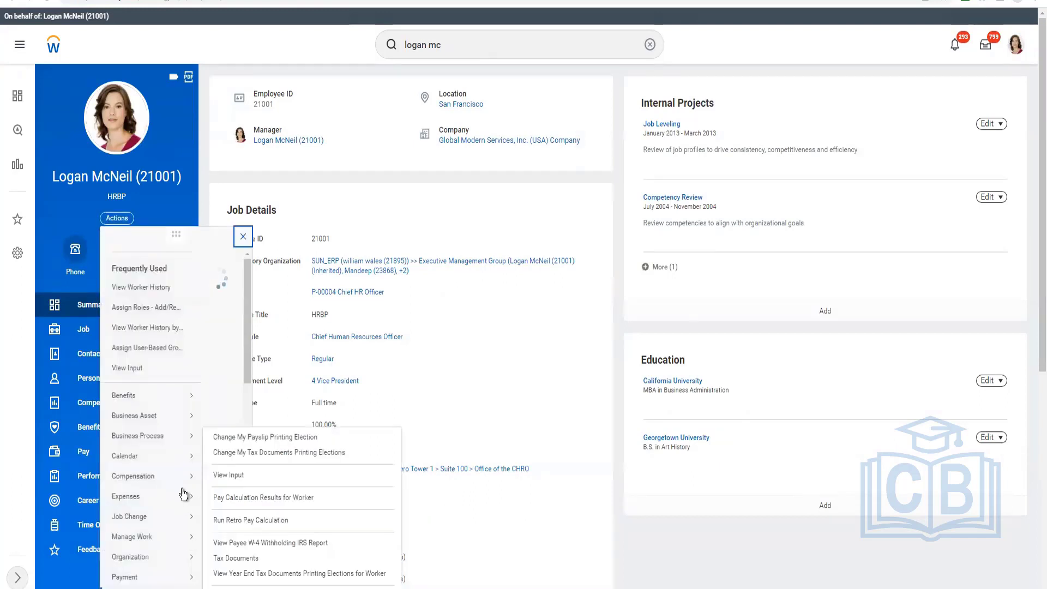
Step: Open the View Security Groups report from the worker's Security Profile actions
{"action": "scroll", "coordinate": [183, 494], "scroll_direction": "down", "scroll_amount": 5}
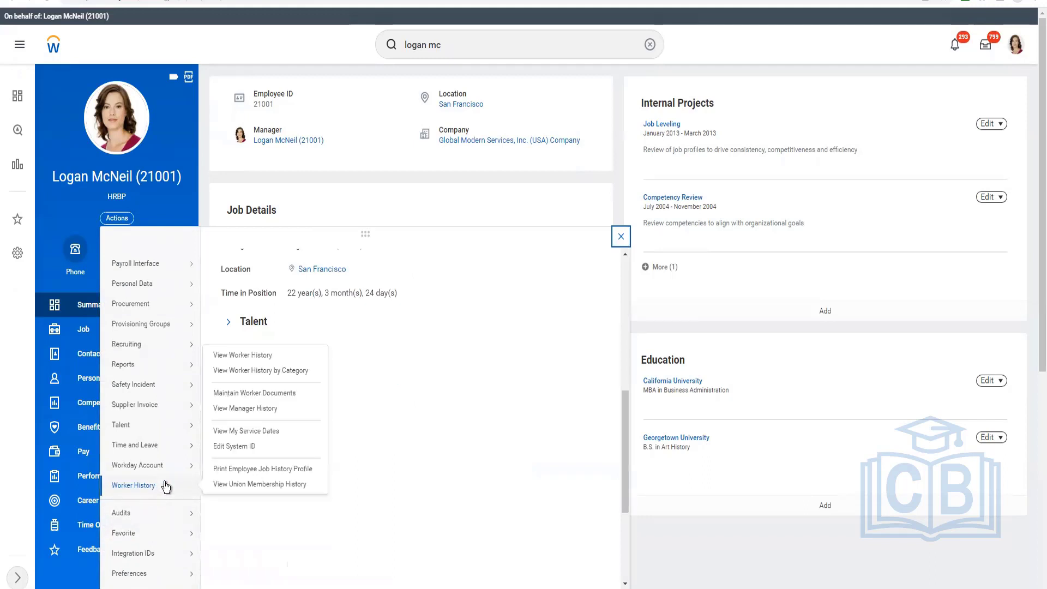
{"action": "scroll", "coordinate": [166, 487], "scroll_direction": "down", "scroll_amount": 3}
{"action": "mouse_move", "coordinate": [160, 436]}
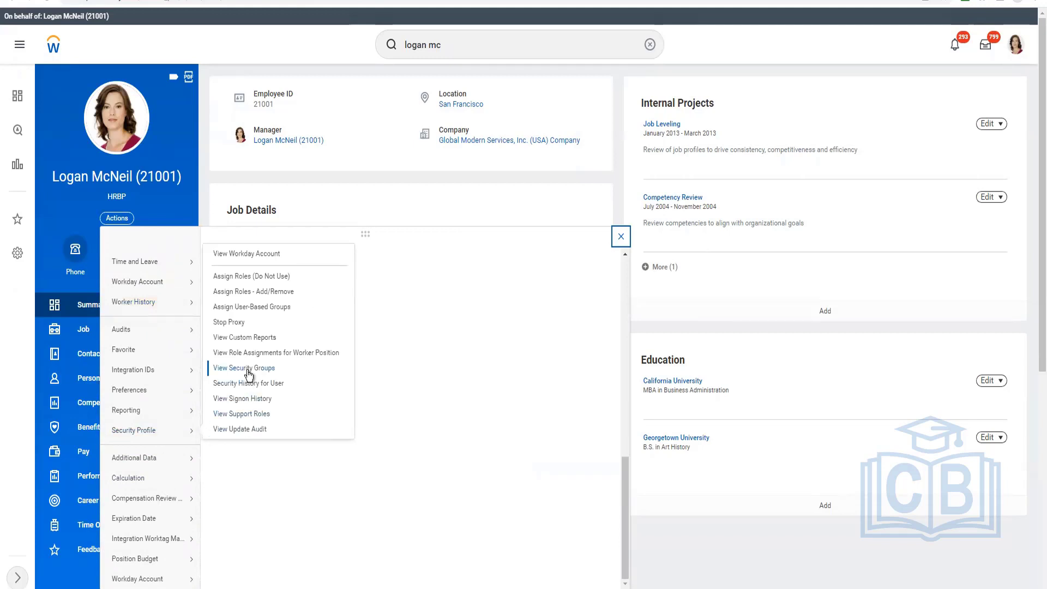
{"action": "left_click", "coordinate": [525, 411]}
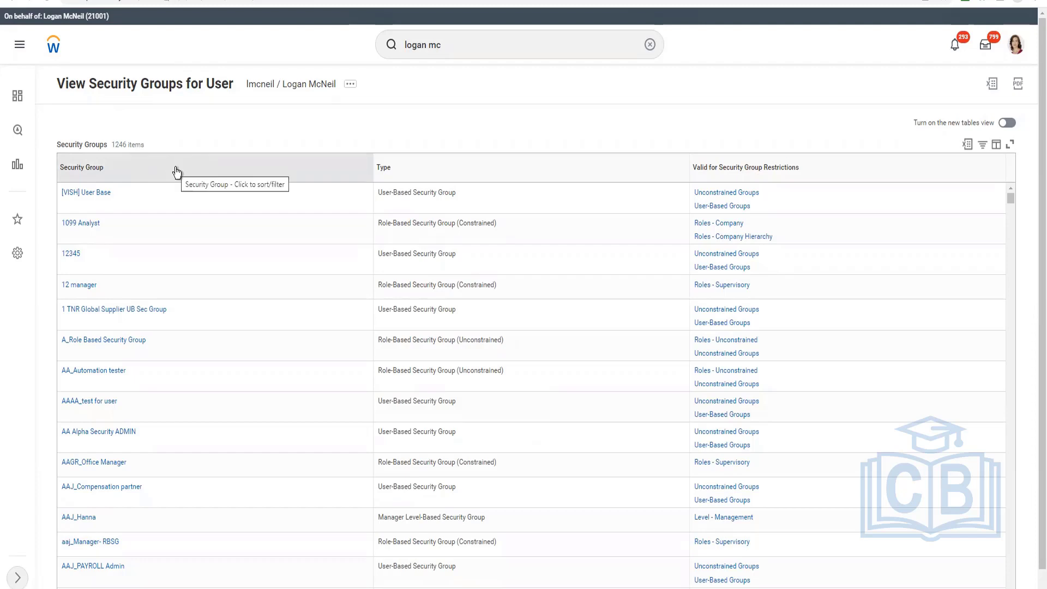
Step: Filter the Security Group column with the condition "is" to all groups matching "Administrator"
{"action": "left_click", "coordinate": [177, 322]}
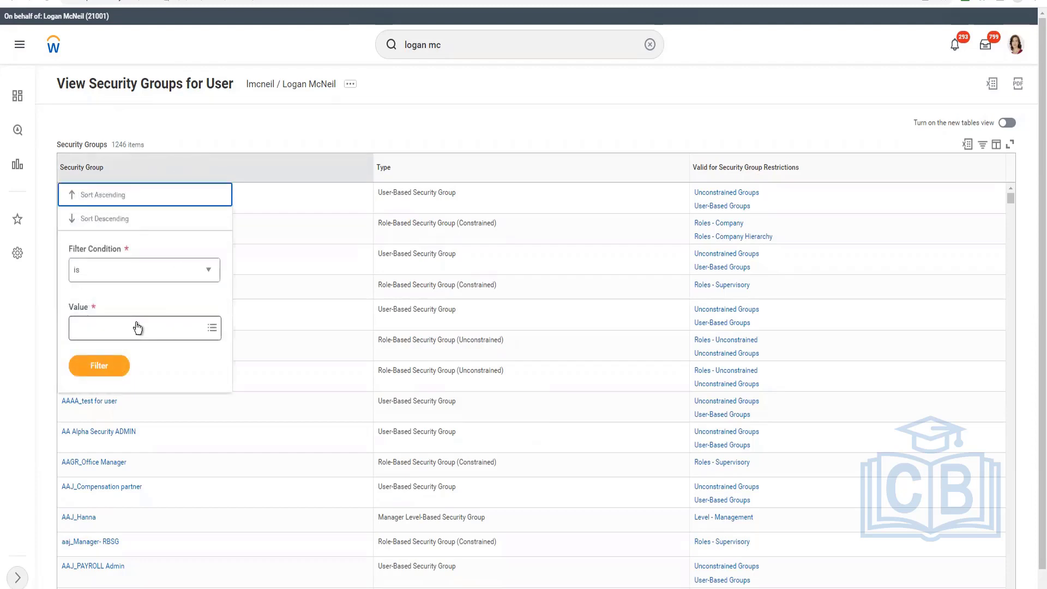
{"action": "left_click", "coordinate": [137, 323]}
{"action": "type", "text": "Administ"}
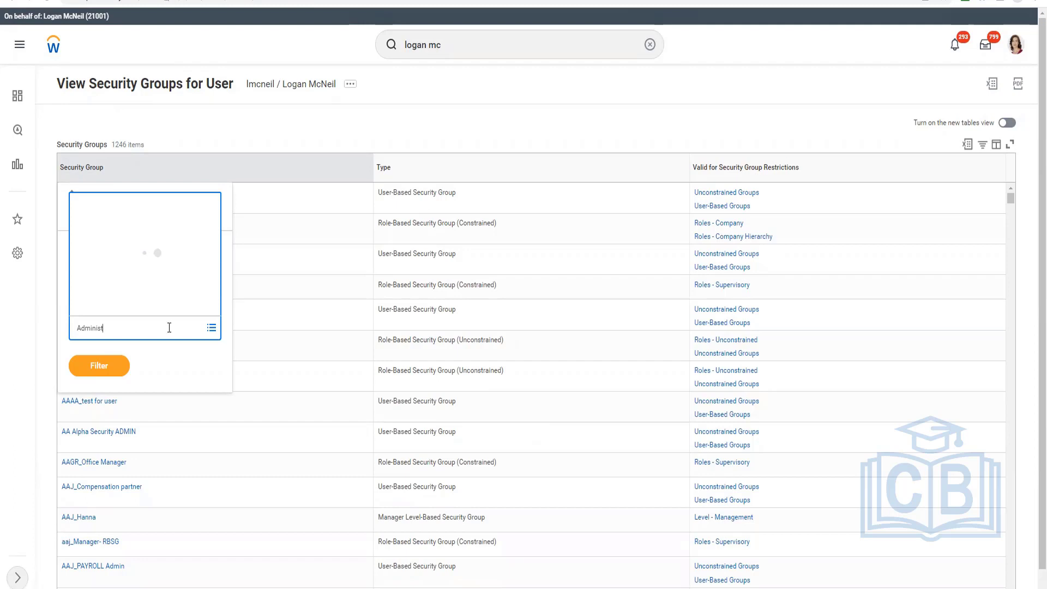
{"action": "type", "text": "rator"}
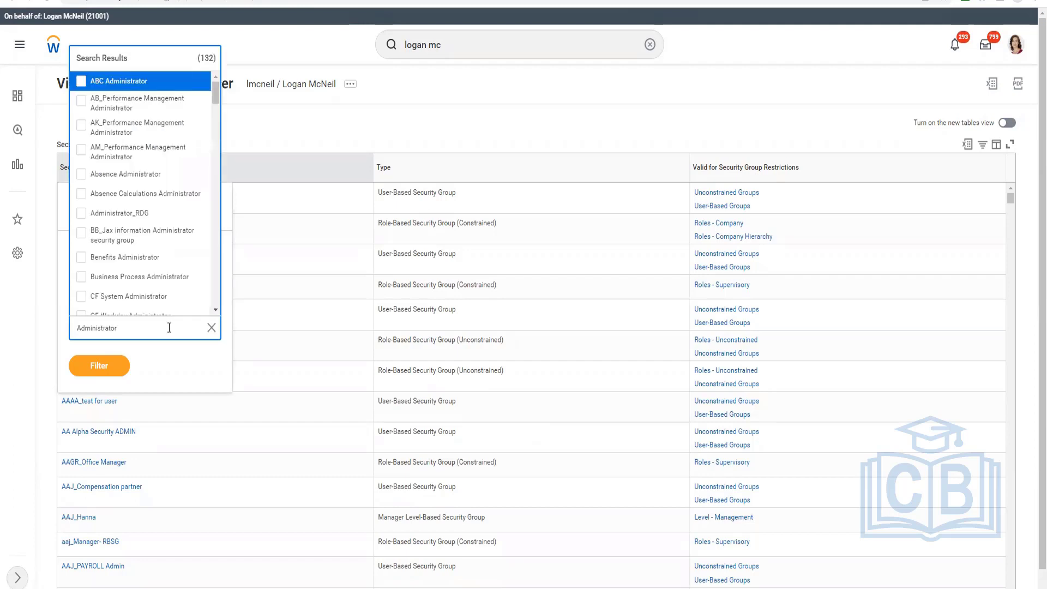
{"action": "scroll", "coordinate": [212, 100], "scroll_direction": "down", "scroll_amount": 5}
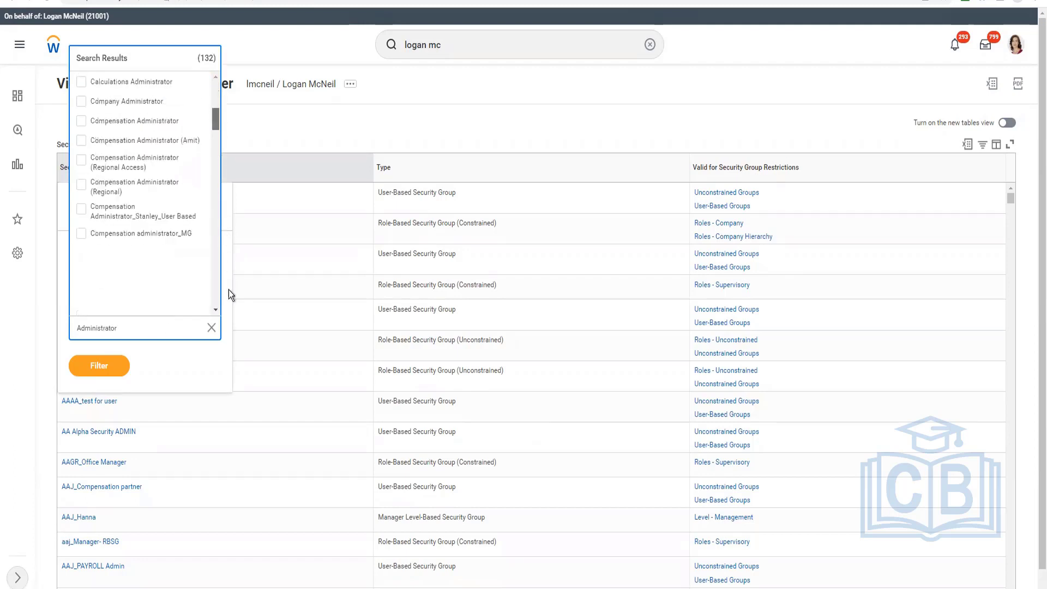
{"action": "scroll", "coordinate": [228, 290], "scroll_direction": "down", "scroll_amount": 10}
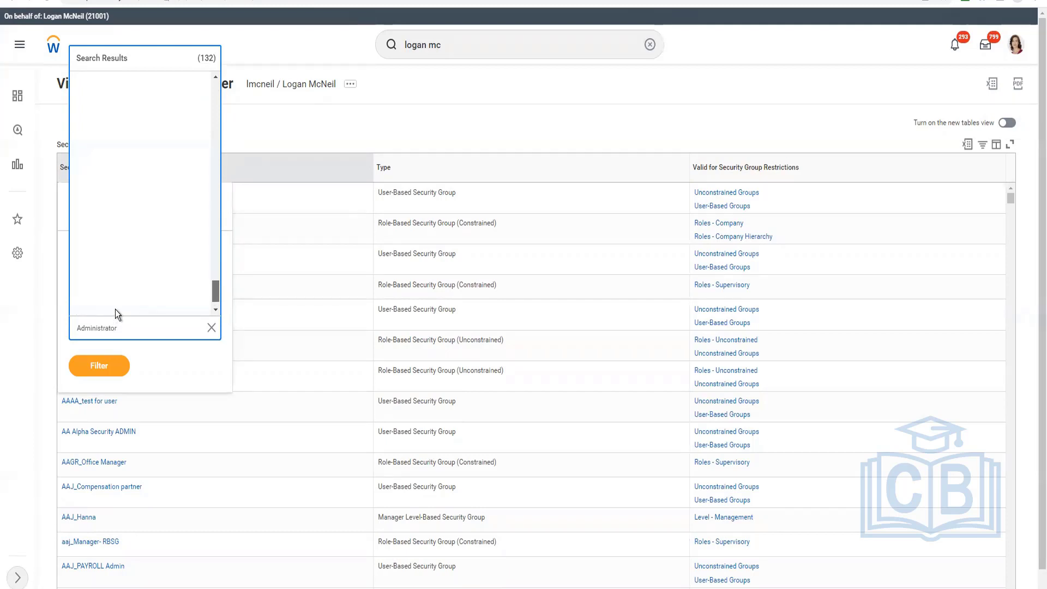
{"action": "left_click_drag", "start_coordinate": [217, 287], "coordinate": [216, 301]}
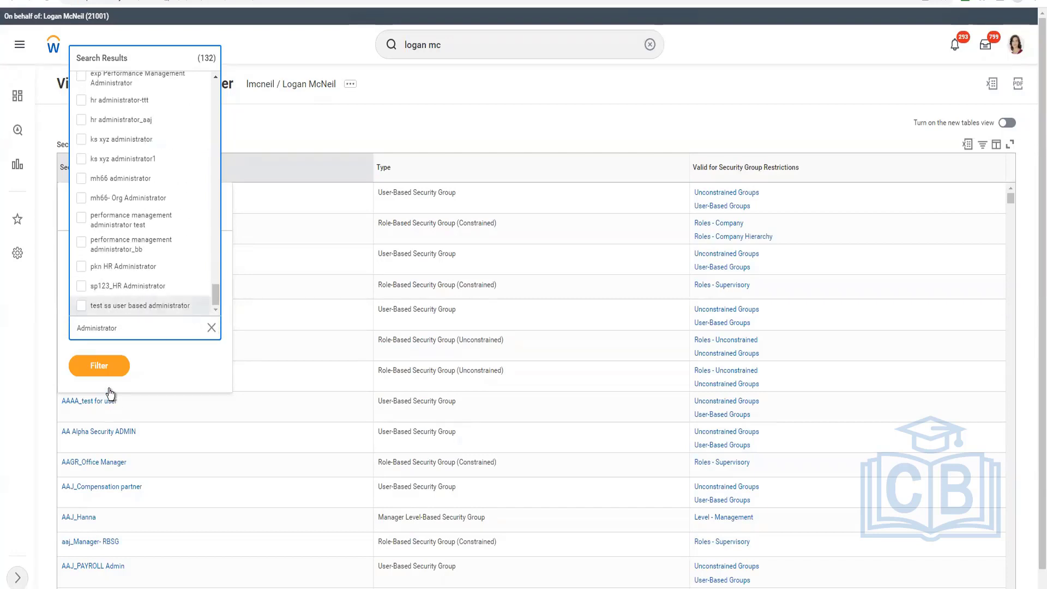
{"action": "key", "text": "ctrl+a"}
{"action": "left_click", "coordinate": [99, 512]}
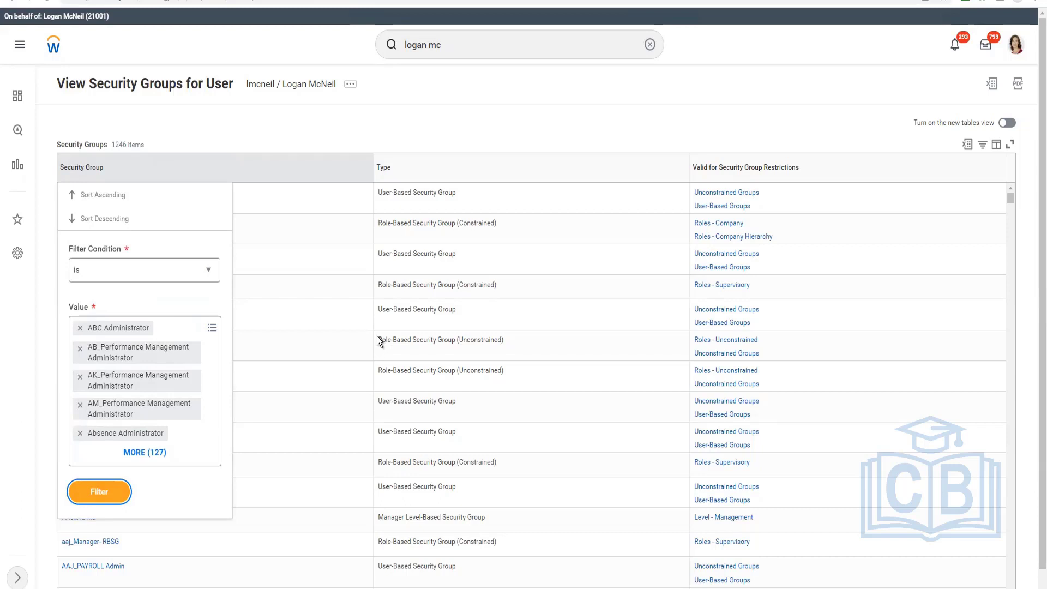
{"action": "left_click", "coordinate": [106, 495]}
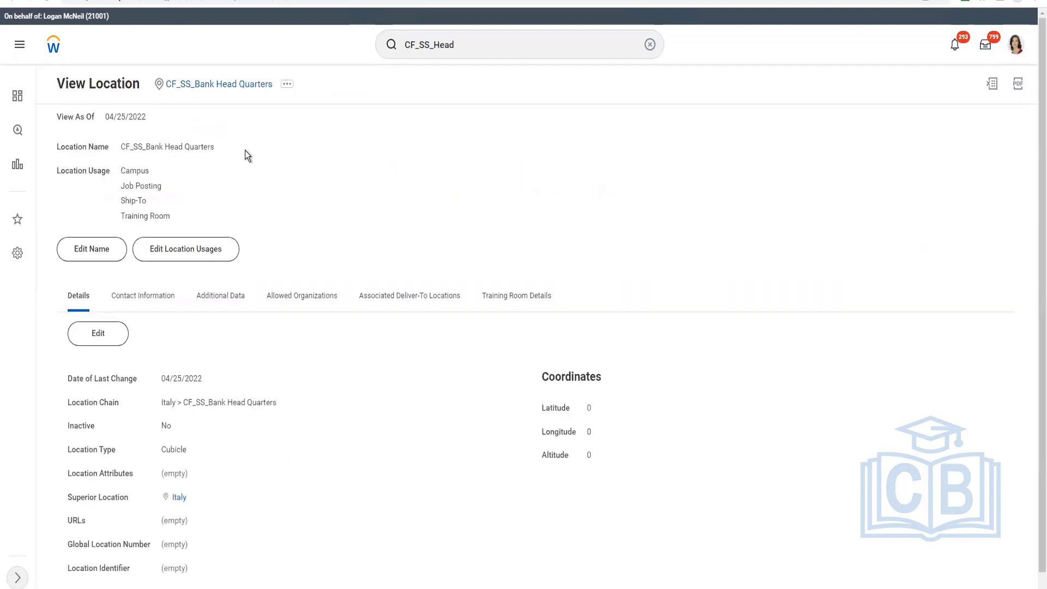
Step: View the allowed organizations of the CF_SS_Bank Head Quarters location and copy the title text of CF_SS_Bank Company
{"action": "left_click", "coordinate": [322, 302]}
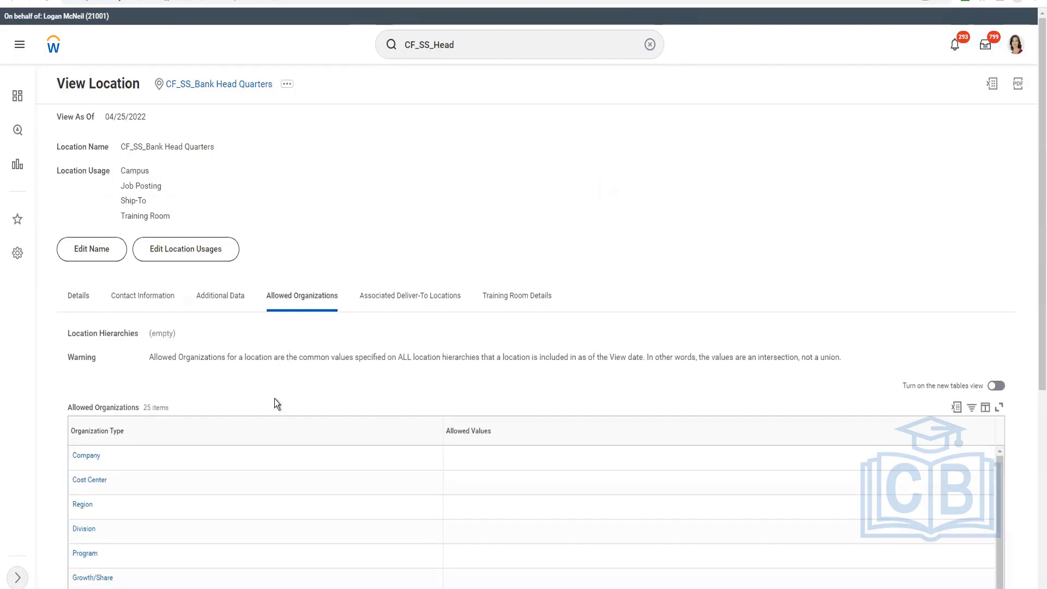
{"action": "left_click", "coordinate": [287, 85]}
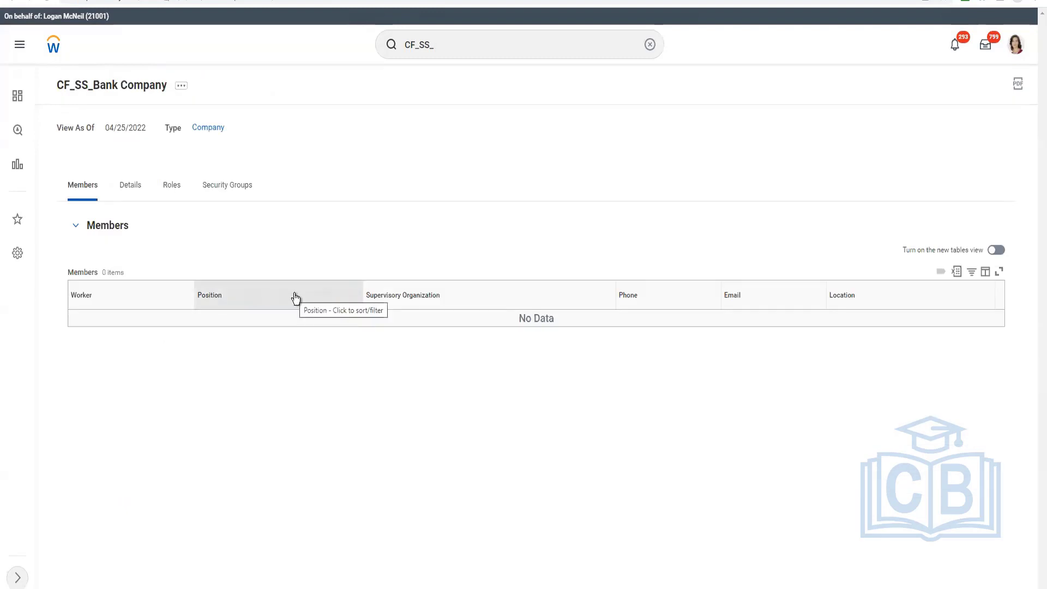
{"action": "right_click", "coordinate": [136, 94]}
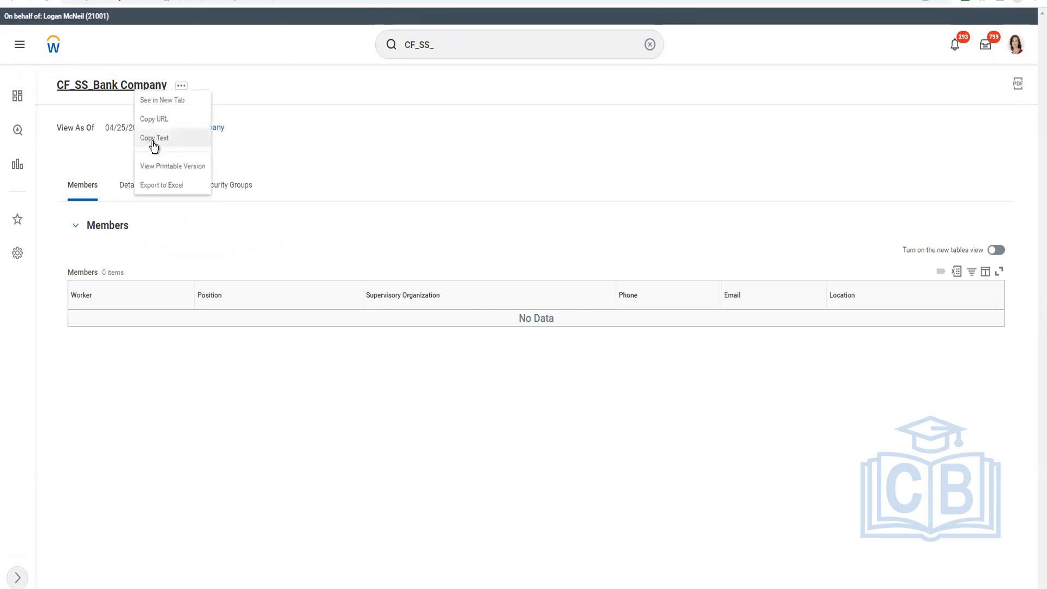
{"action": "left_click", "coordinate": [155, 140]}
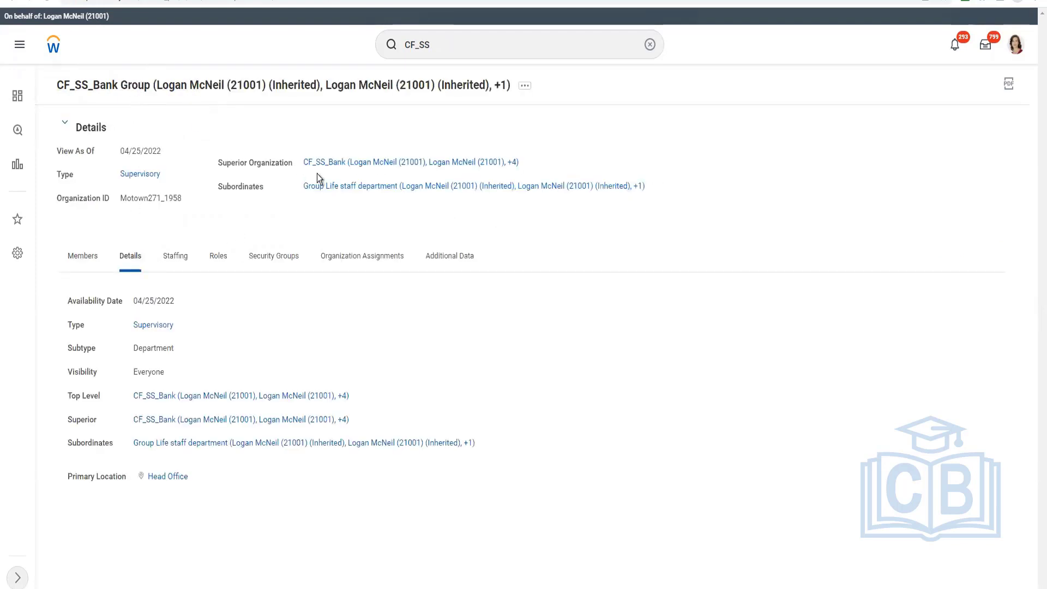
Step: Open the superior organization CF_SS_Bank and review its organization assignments by organization type
{"action": "left_click", "coordinate": [344, 162]}
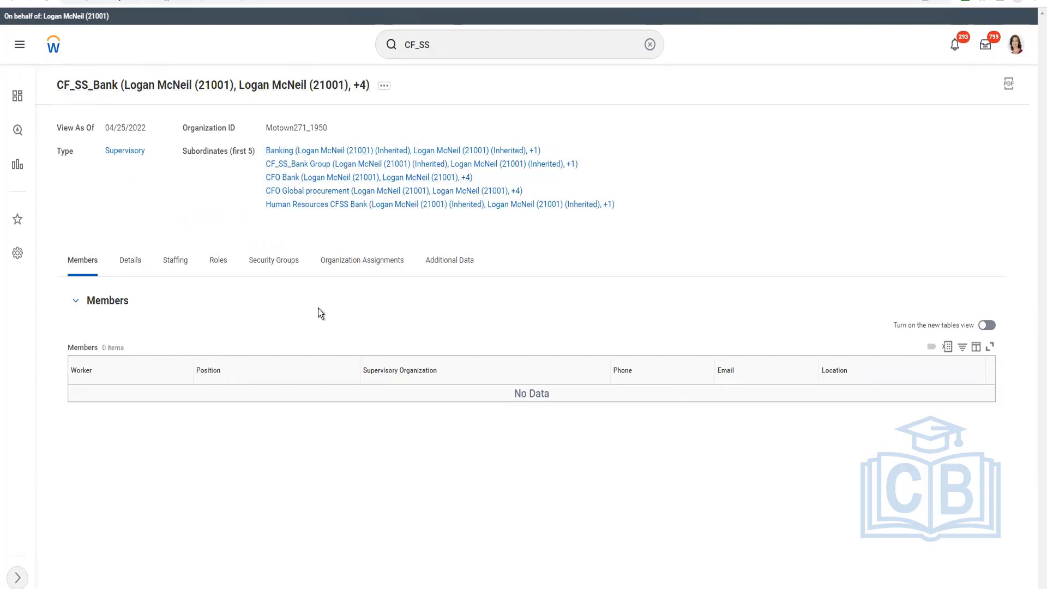
{"action": "left_click", "coordinate": [362, 260]}
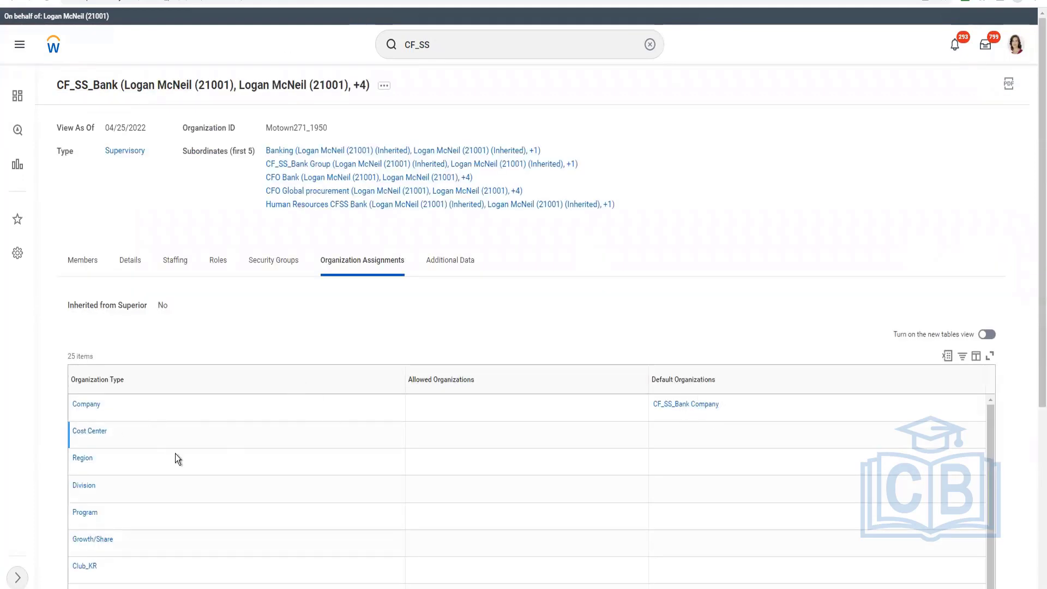
{"action": "scroll", "coordinate": [178, 447], "scroll_direction": "down", "scroll_amount": 5}
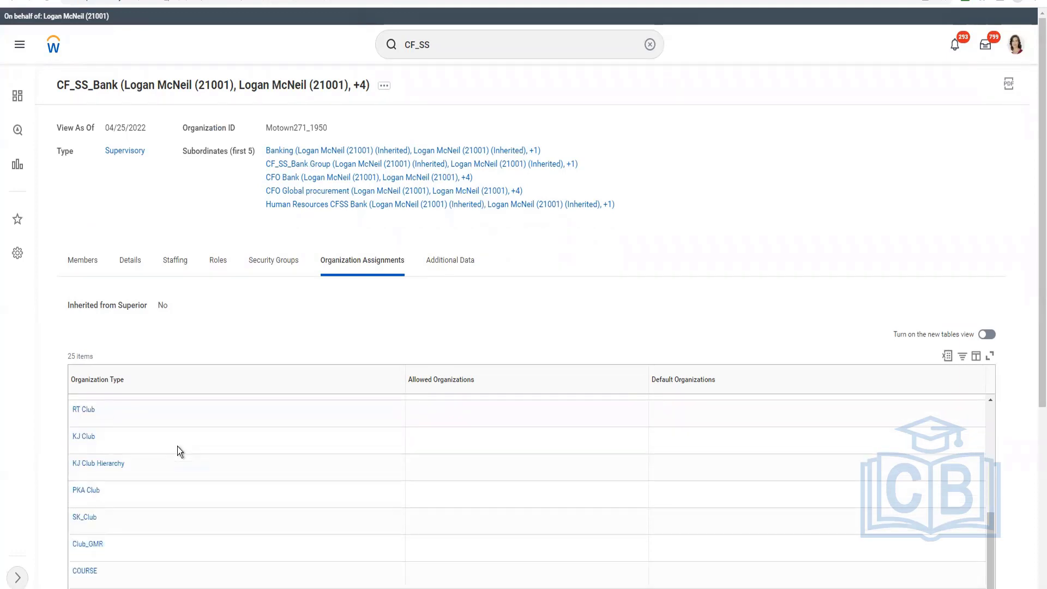
{"action": "scroll", "coordinate": [178, 446], "scroll_direction": "up", "scroll_amount": 5}
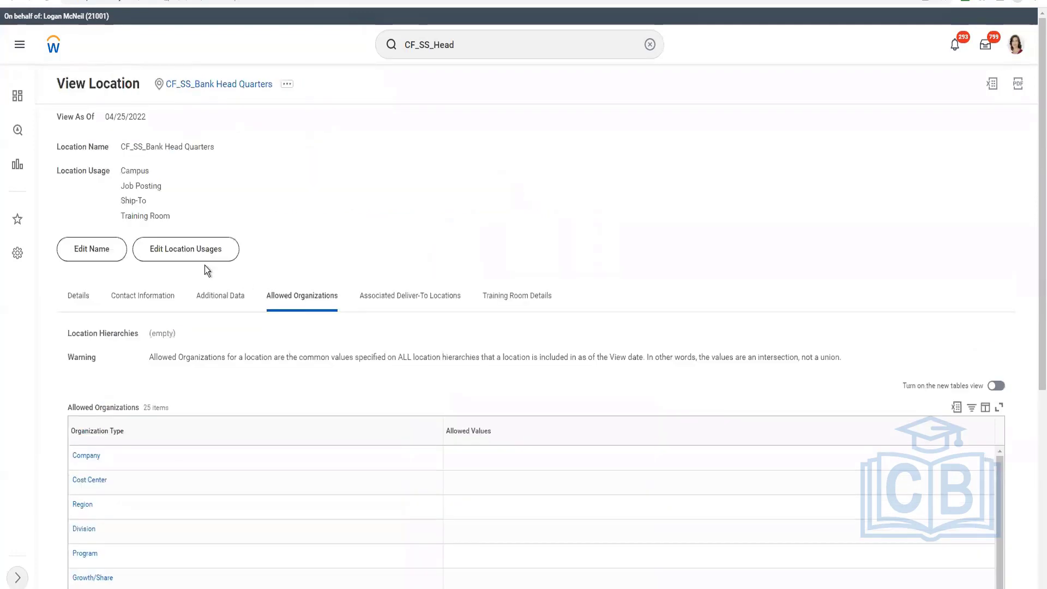
Step: Open the CF_SS_Bank Head Quarters location for editing through its related Location actions
{"action": "right_click", "coordinate": [240, 88]}
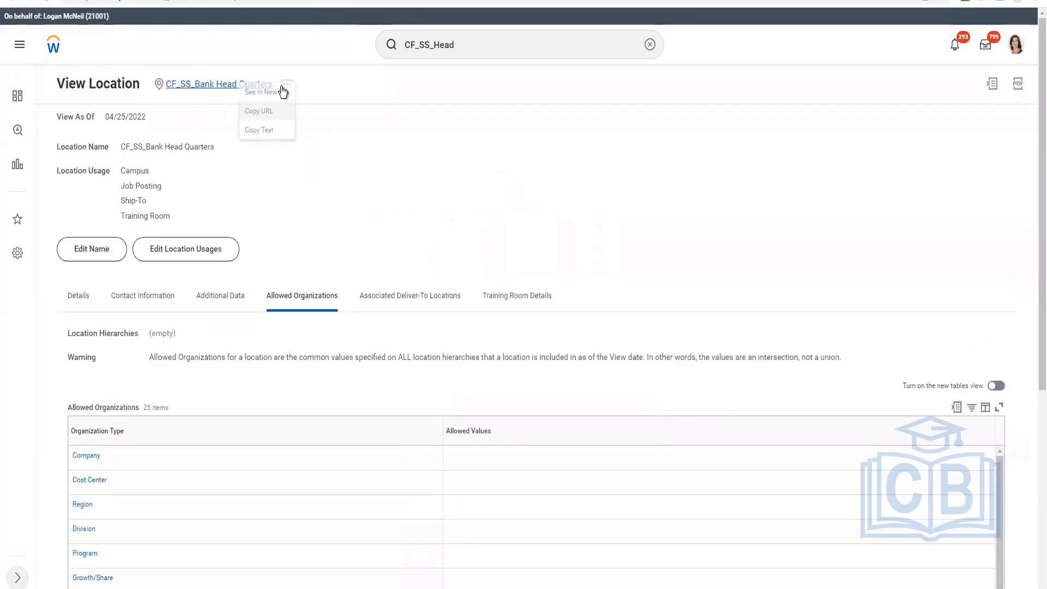
{"action": "left_click", "coordinate": [287, 84]}
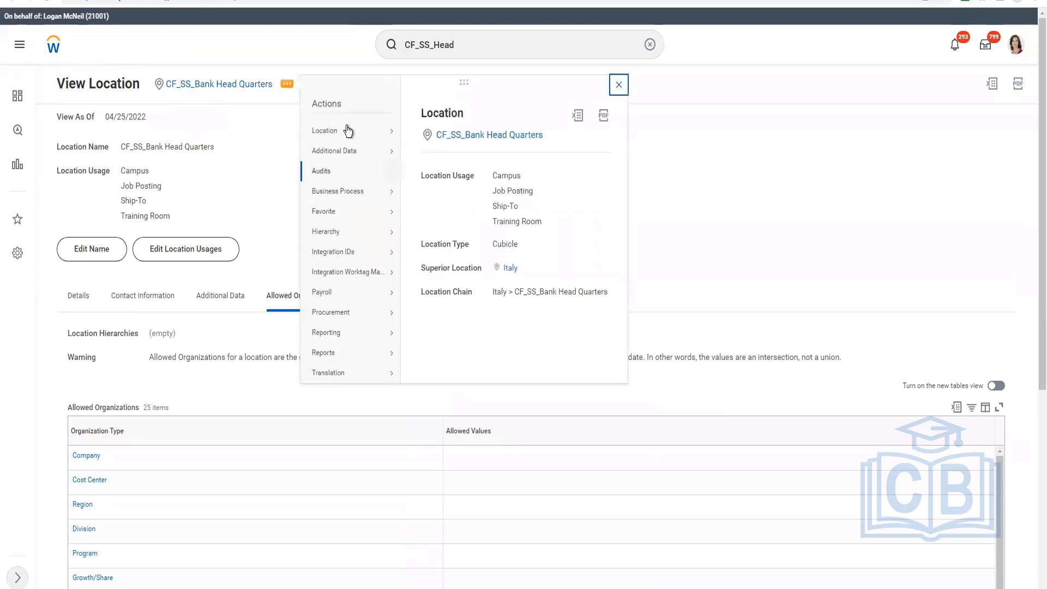
{"action": "mouse_move", "coordinate": [346, 131]}
{"action": "left_click", "coordinate": [449, 154]}
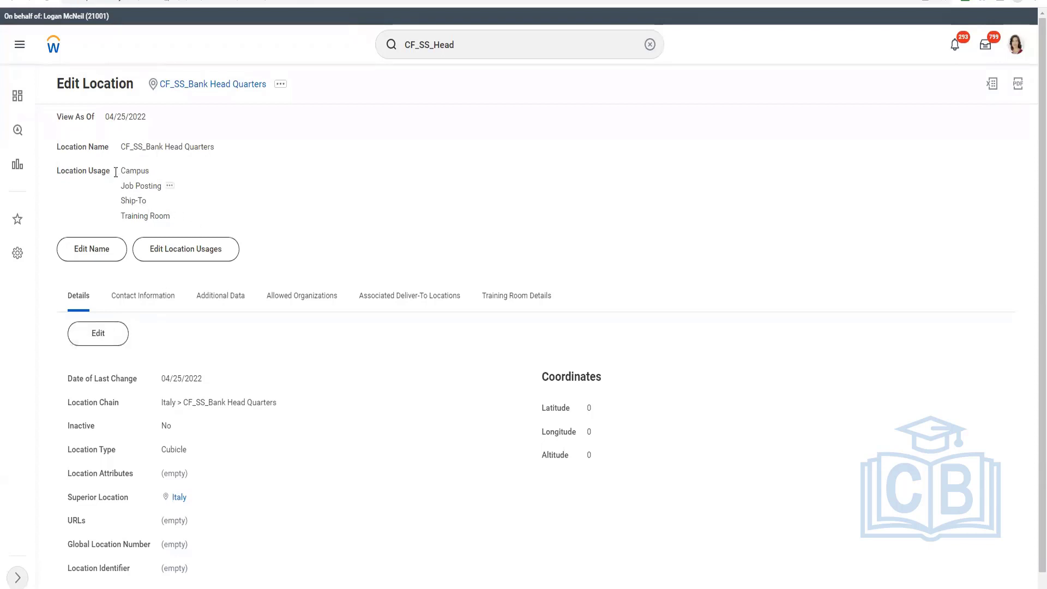
Step: Edit the location details, replacing the Cubicle location type with Headquarters
{"action": "left_click_drag", "start_coordinate": [145, 170], "coordinate": [121, 170]}
{"action": "left_click", "coordinate": [108, 339]}
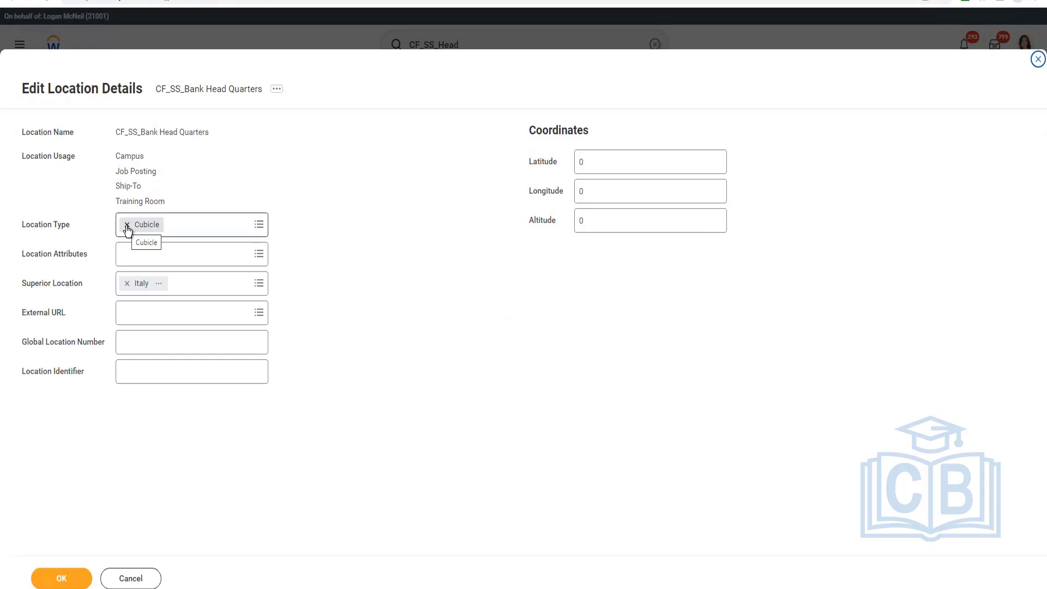
{"action": "left_click", "coordinate": [252, 234]}
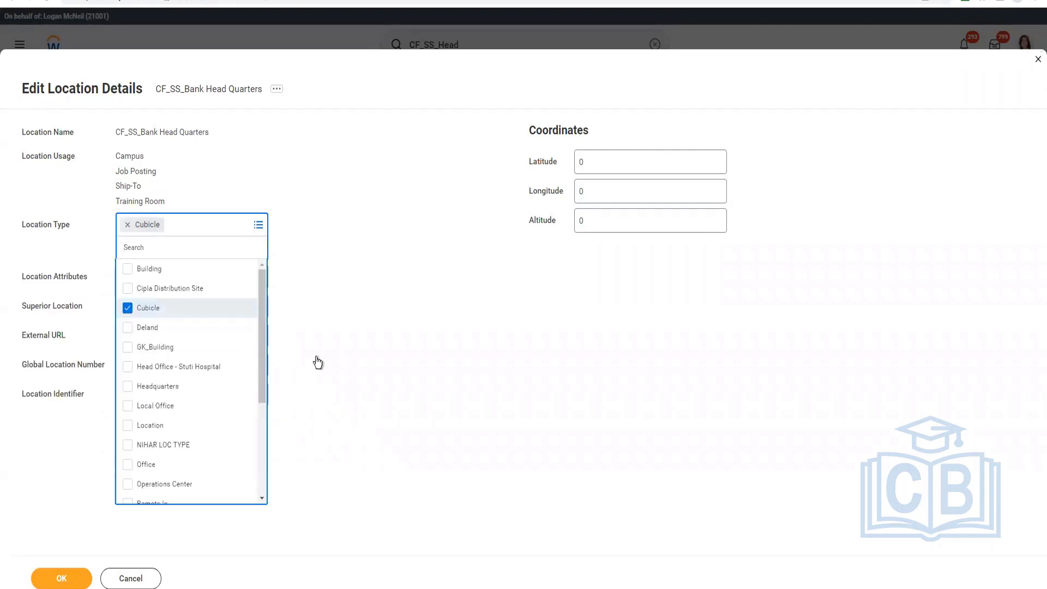
{"action": "left_click", "coordinate": [127, 308]}
{"action": "left_click", "coordinate": [127, 363]}
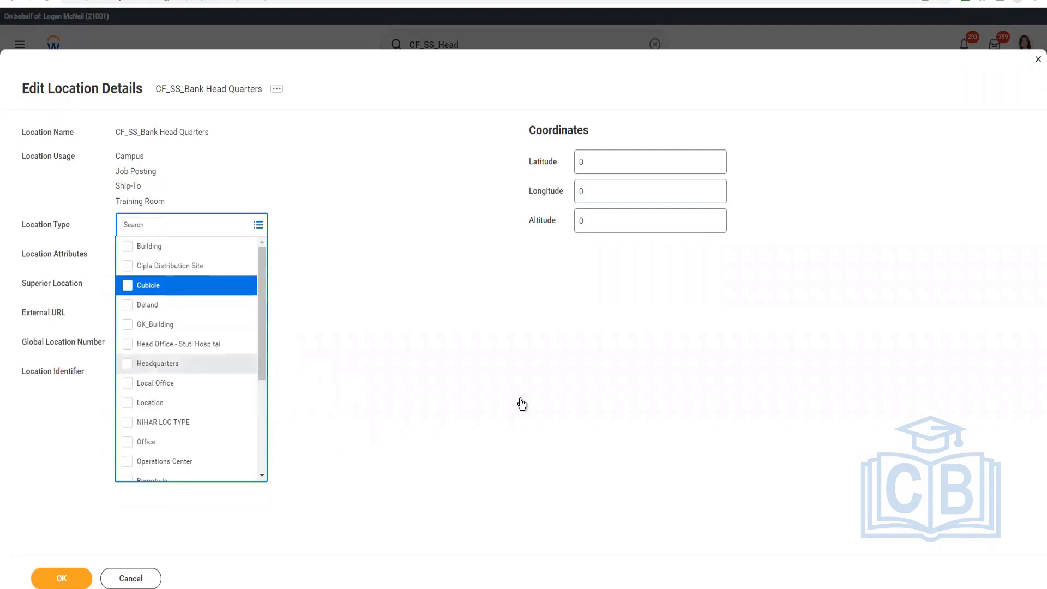
{"action": "left_click", "coordinate": [461, 375]}
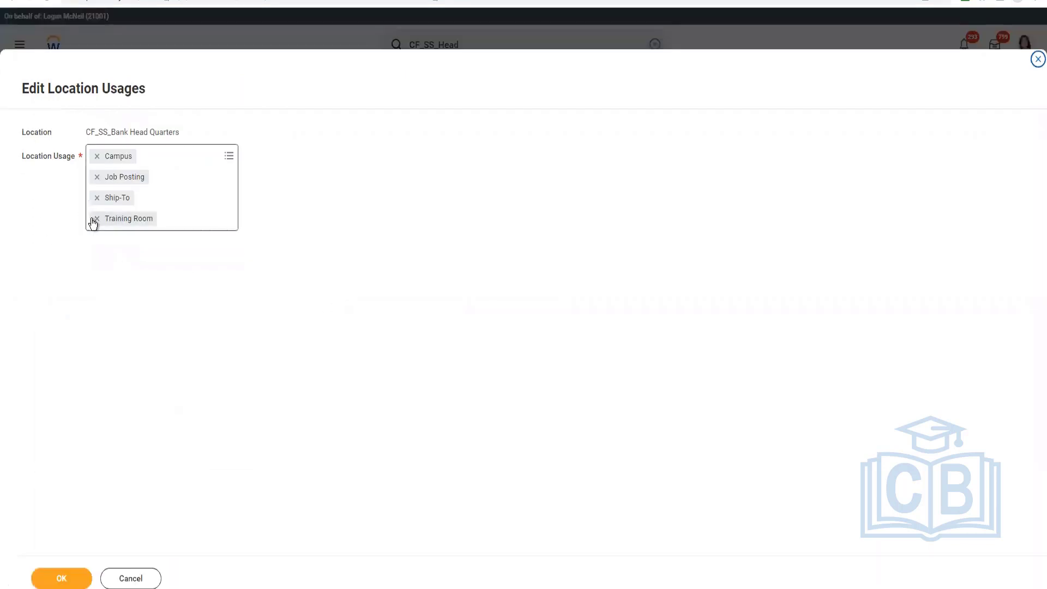
Step: Remove the Campus and Training Room usages from the CF_SS_Bank Head Quarters location and add Business Site
{"action": "left_click", "coordinate": [95, 156]}
{"action": "key", "text": "BackSpace"}
{"action": "left_click", "coordinate": [94, 156]}
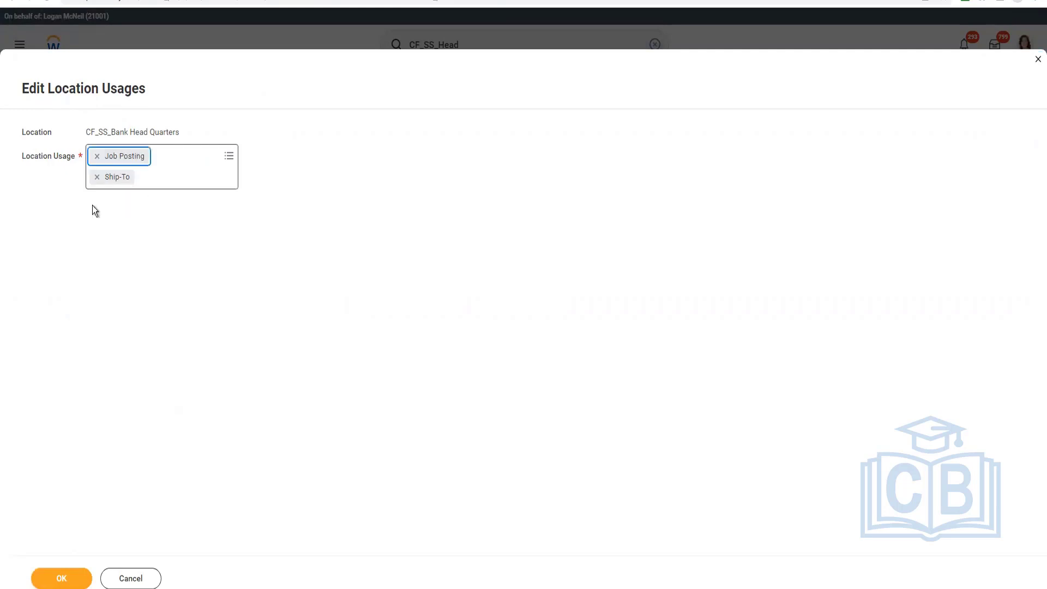
{"action": "left_click", "coordinate": [185, 182]}
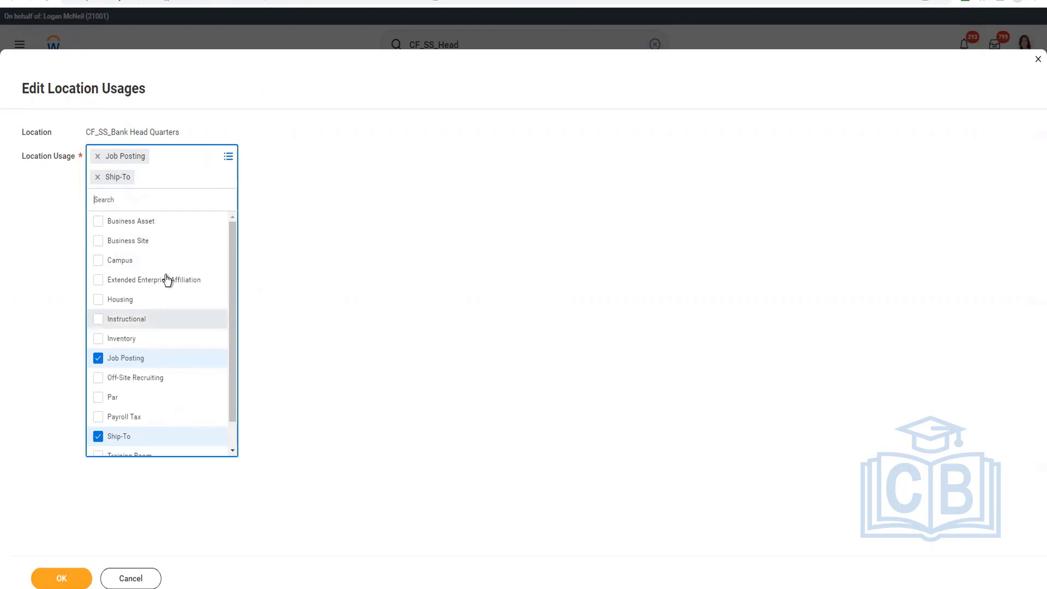
{"action": "left_click", "coordinate": [142, 247]}
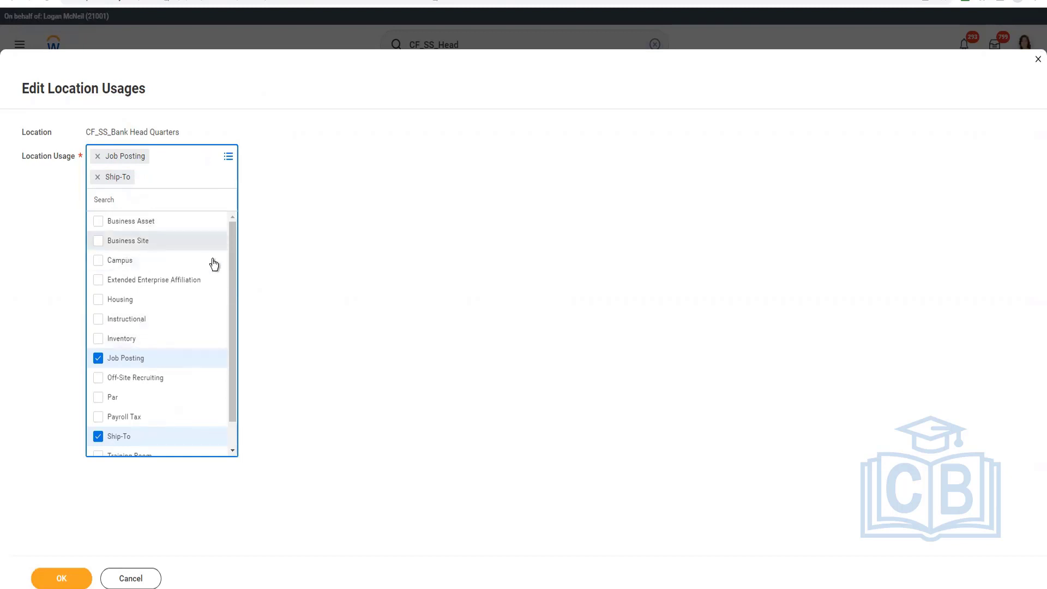
{"action": "left_click_drag", "start_coordinate": [235, 270], "coordinate": [231, 346]}
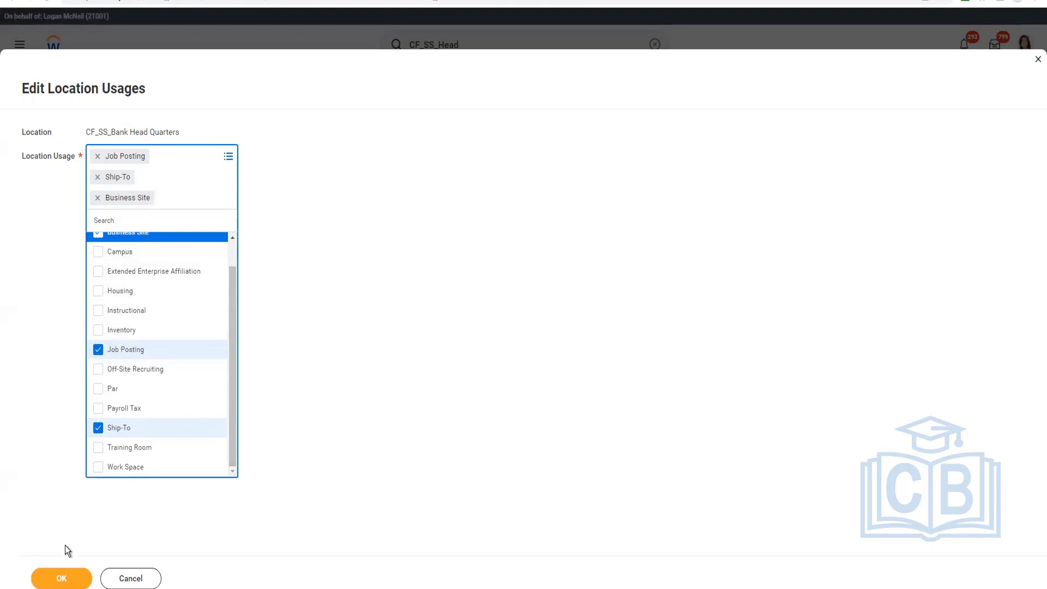
{"action": "left_click", "coordinate": [384, 449]}
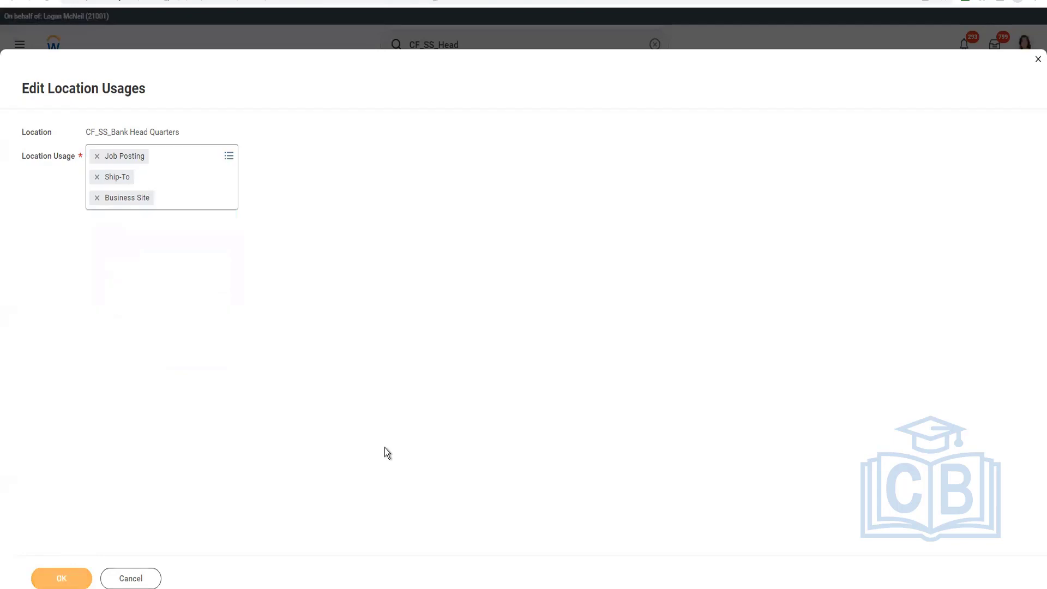
Step: Remove the Job Posting usage that conflicts with Business Site and submit the location usages
{"action": "left_click", "coordinate": [87, 581]}
{"action": "left_click", "coordinate": [958, 97]}
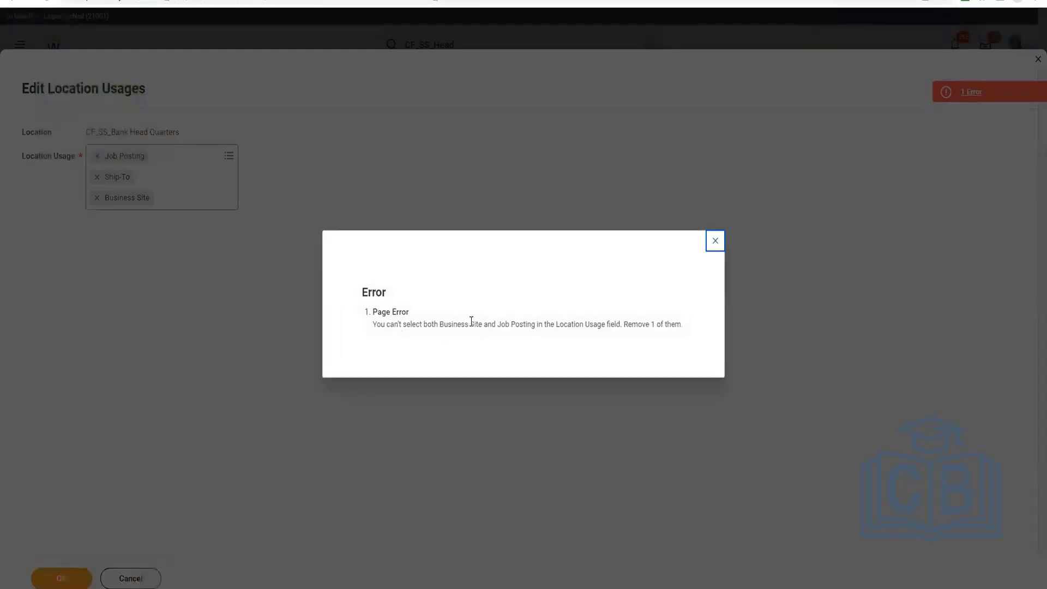
{"action": "left_click", "coordinate": [198, 215]}
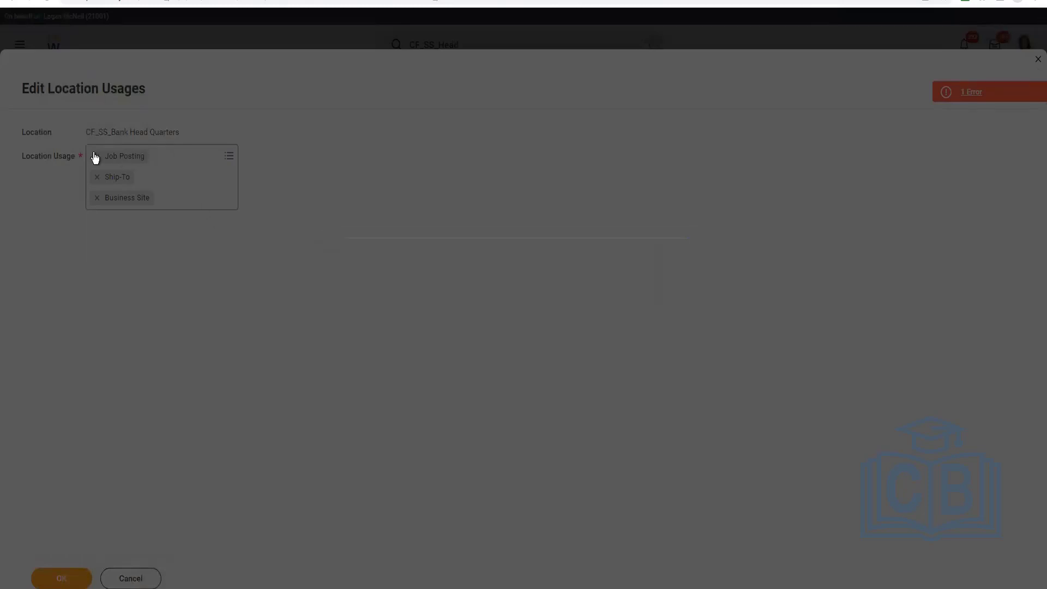
{"action": "left_click", "coordinate": [97, 156]}
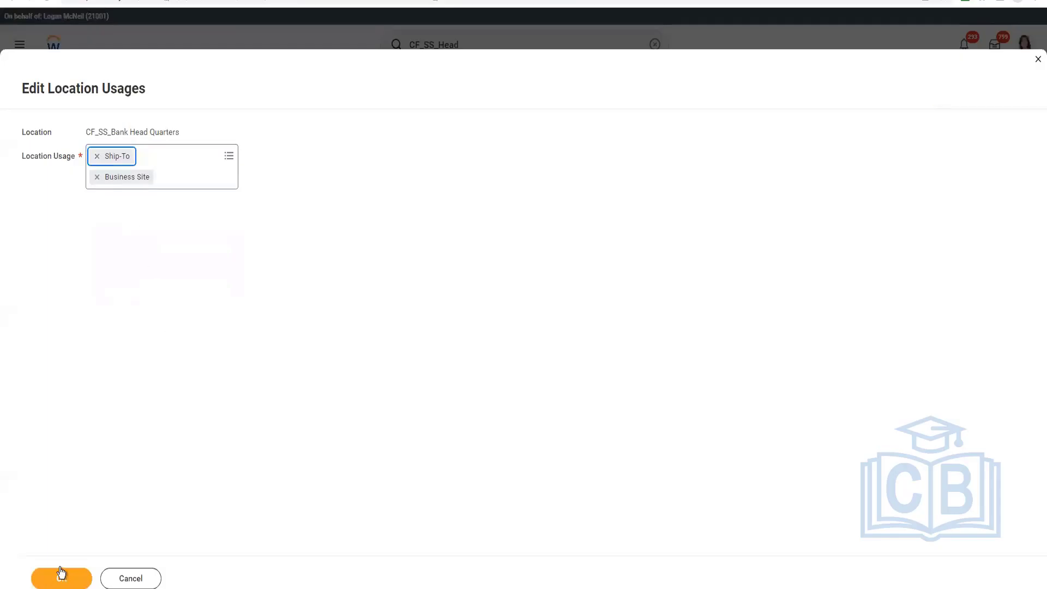
{"action": "left_click", "coordinate": [61, 577]}
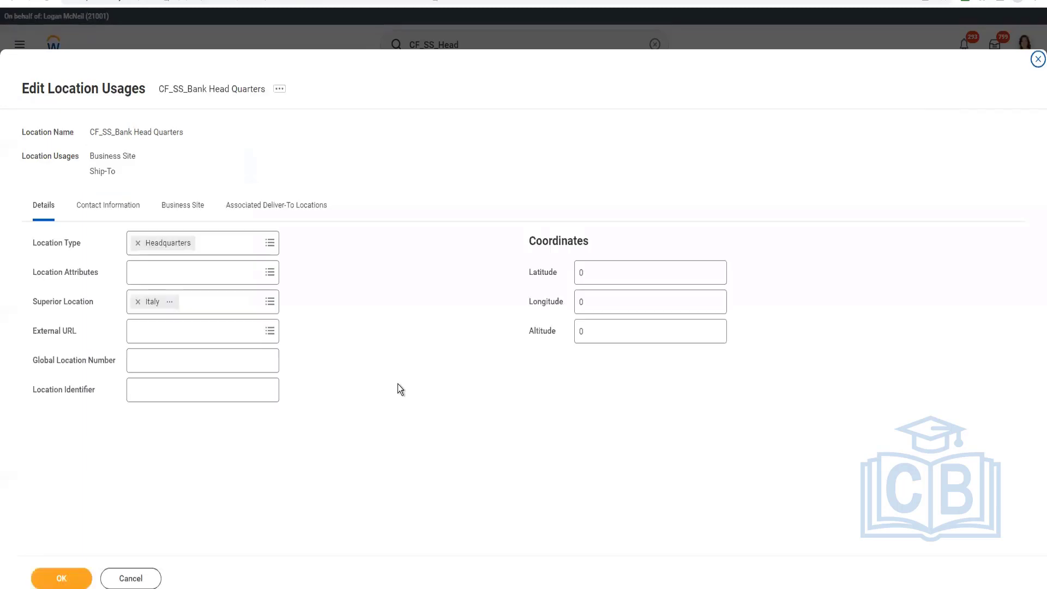
Step: Try to submit the location details, review the error, and list the available Time Profile options for the business site
{"action": "left_click", "coordinate": [82, 577]}
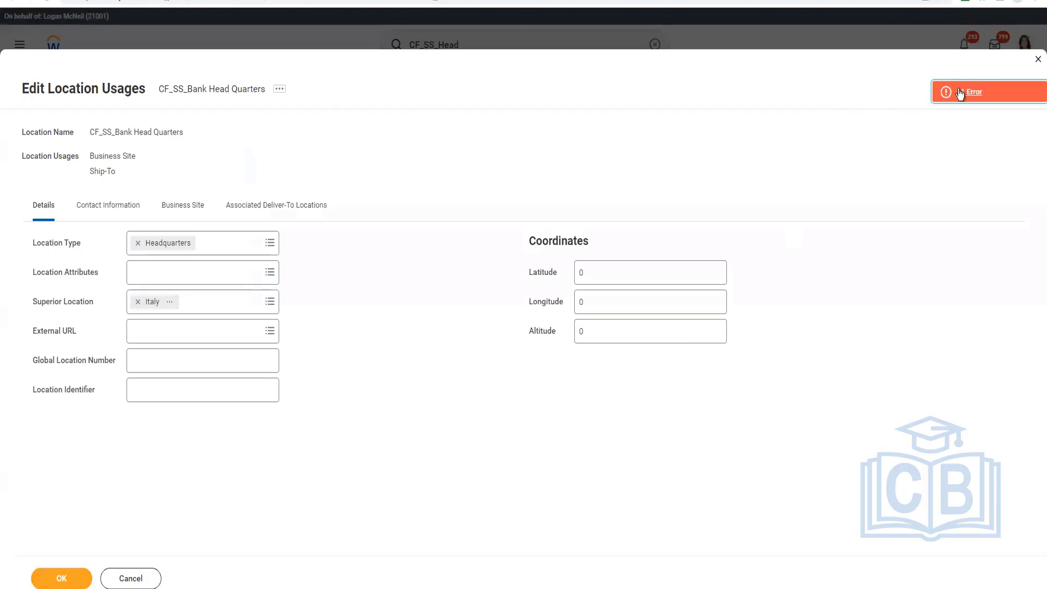
{"action": "left_click", "coordinate": [960, 92]}
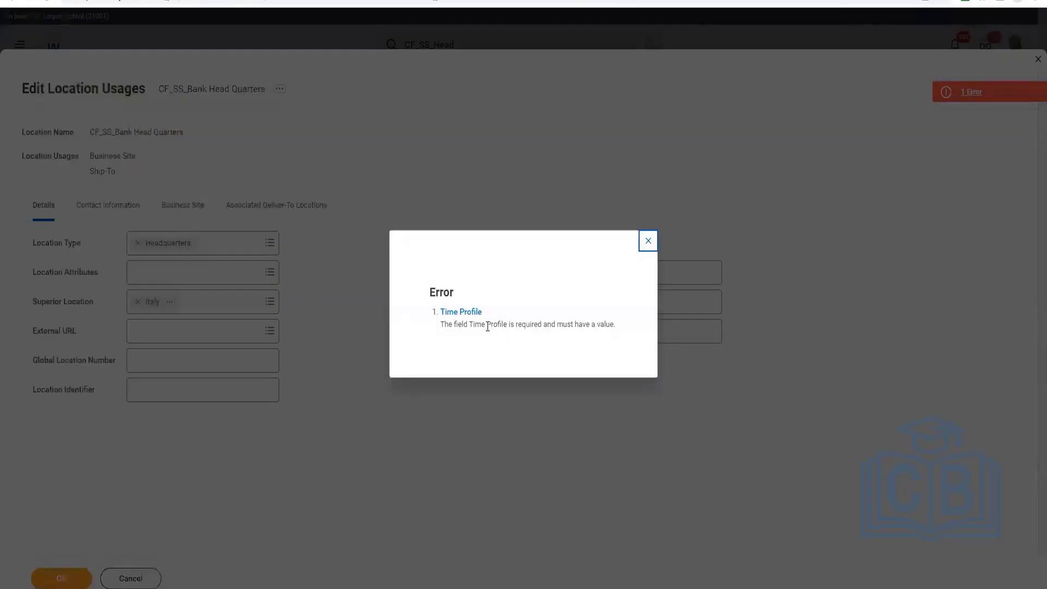
{"action": "left_click", "coordinate": [648, 241]}
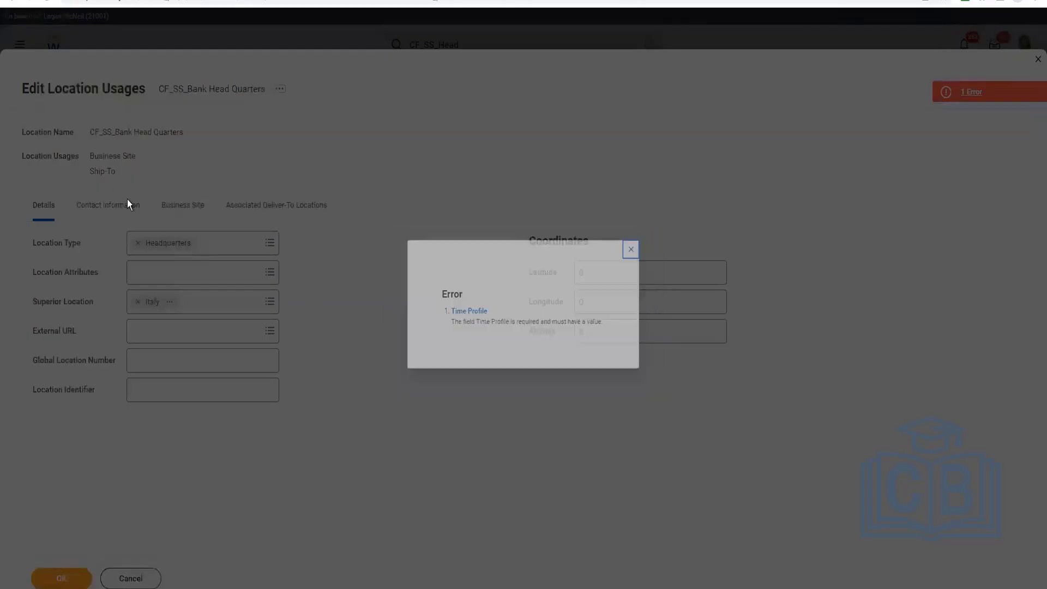
{"action": "left_click", "coordinate": [110, 206]}
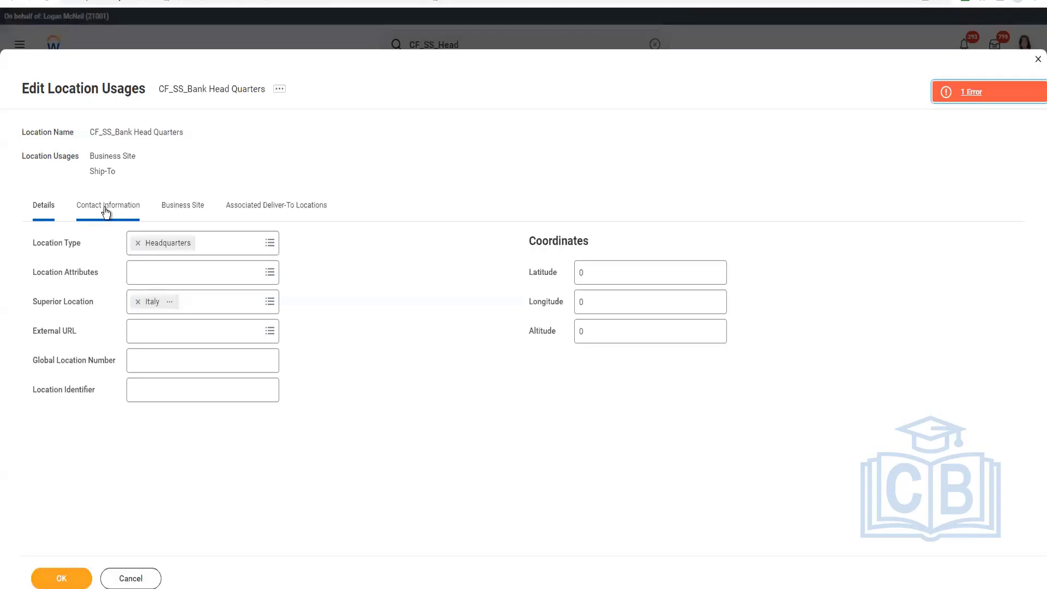
{"action": "left_click", "coordinate": [180, 206]}
{"action": "left_click", "coordinate": [252, 243]}
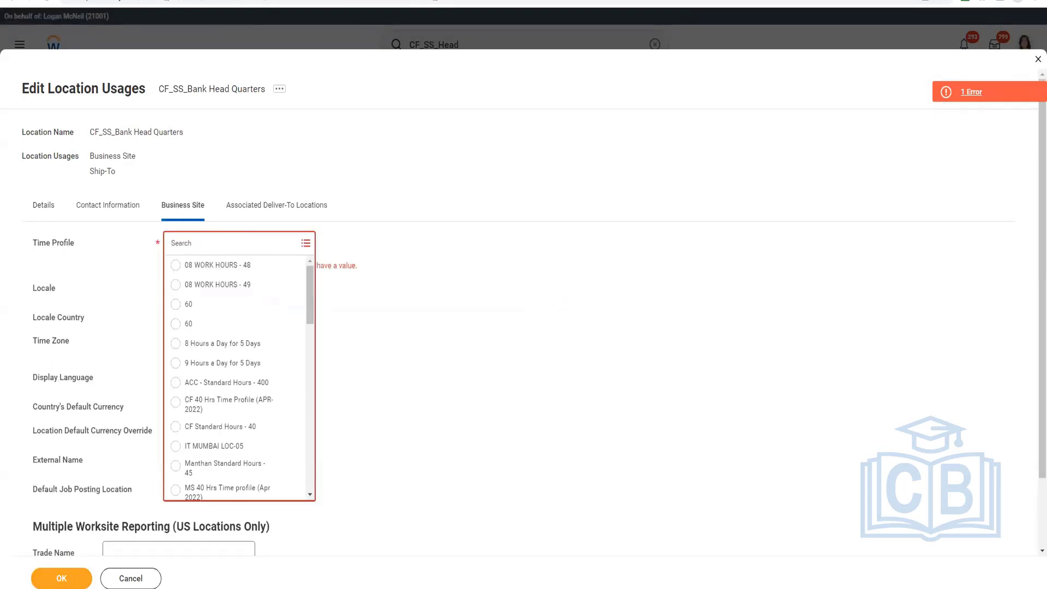
Step: Duplicate the browser tab showing CF_SS_Bank Company
{"action": "left_click", "coordinate": [328, 0]}
{"action": "right_click", "coordinate": [327, 0]}
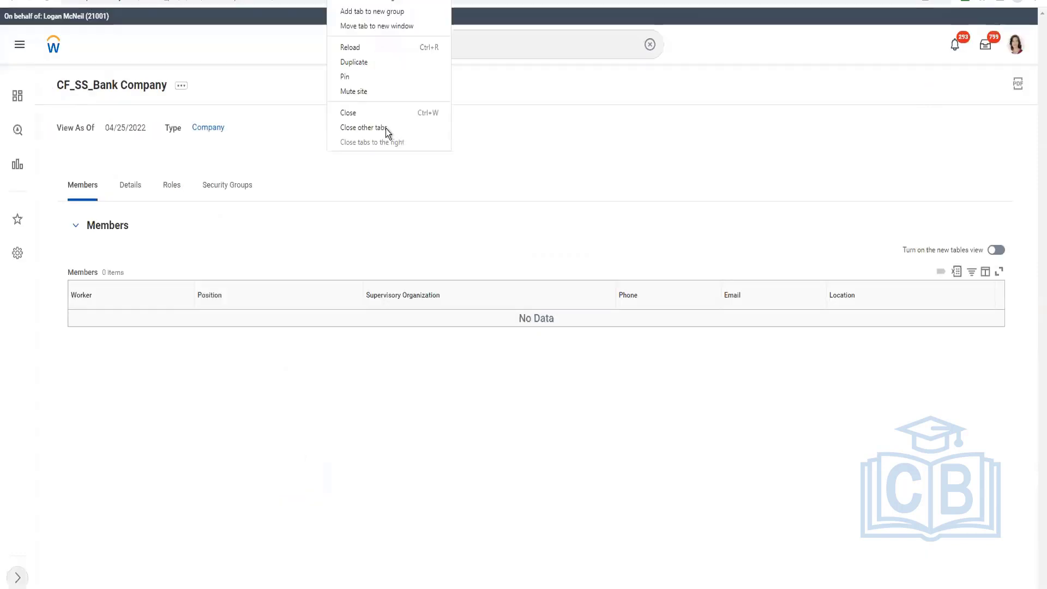
{"action": "left_click", "coordinate": [374, 61]}
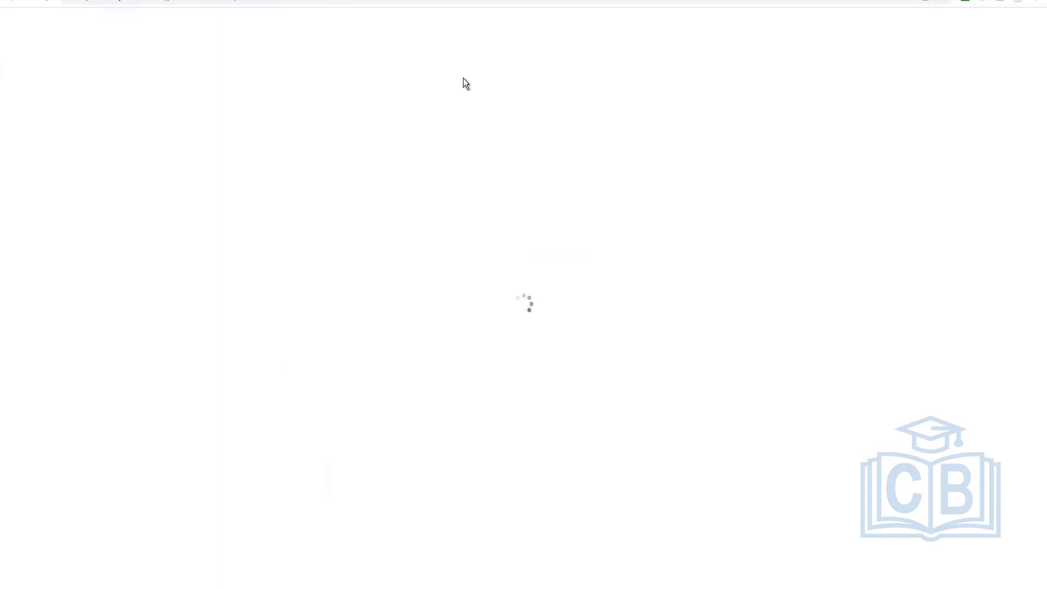
{"action": "left_click", "coordinate": [459, 44]}
{"action": "type", "text": "c"}
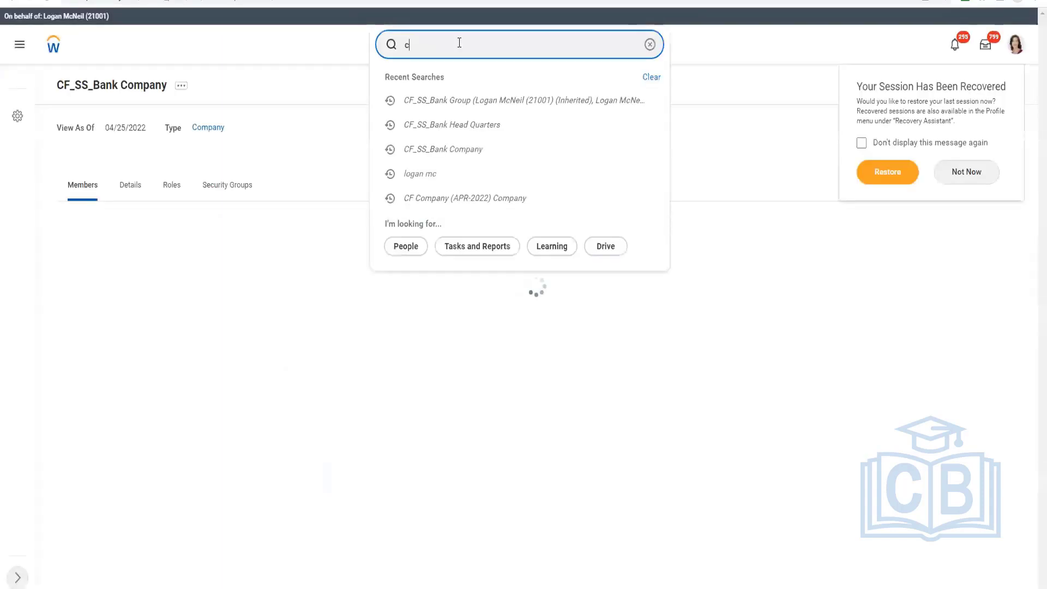
{"action": "type", "text": "reta etime profie"}
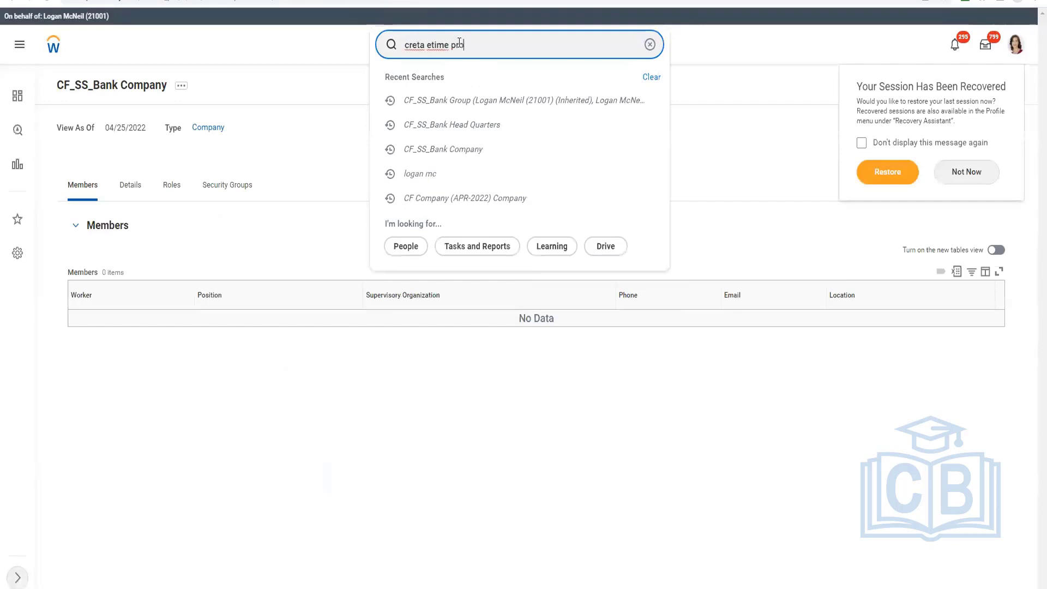
{"action": "key", "text": "ctrl+Left"}
{"action": "key", "text": "ctrl+Left"}
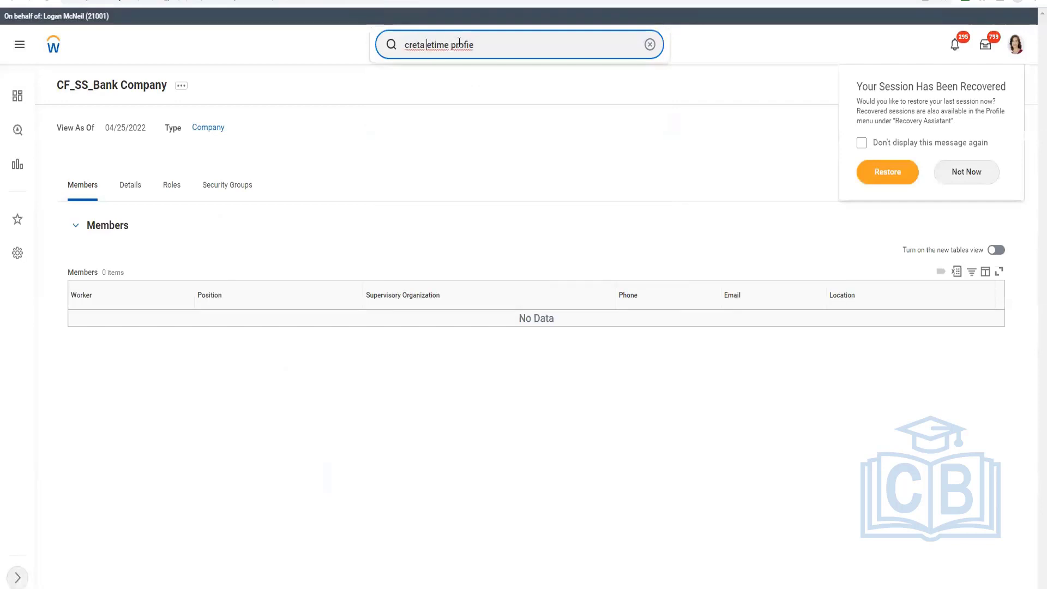
{"action": "key", "text": "BackSpace"}
{"action": "key", "text": "Right"}
{"action": "right_click", "coordinate": [466, 45]}
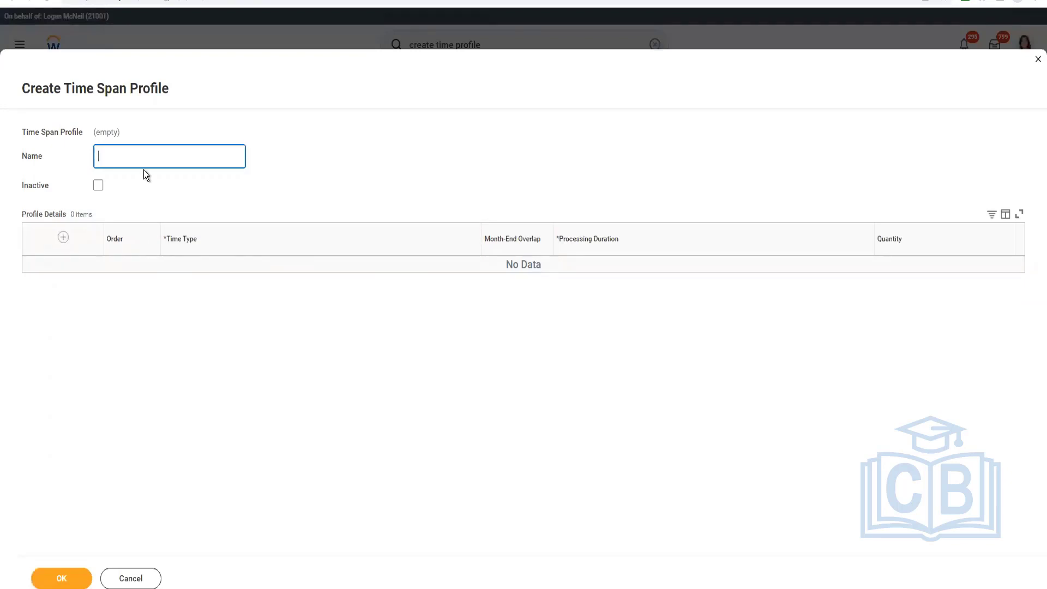
{"action": "type", "text": "CF"}
{"action": "type", "text": "_SS_Bank_40"}
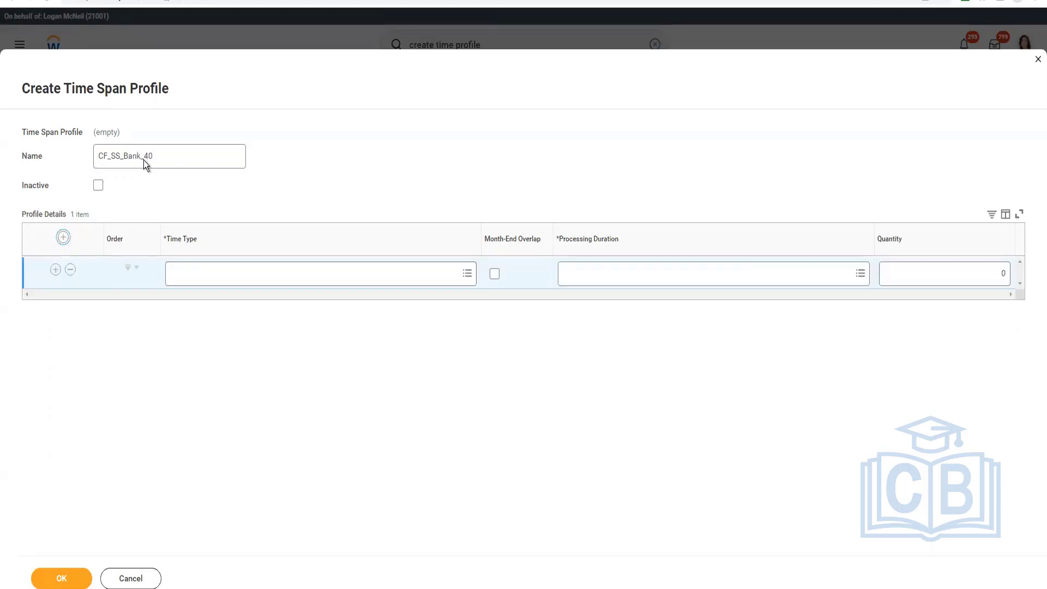
{"action": "left_click", "coordinate": [60, 106]}
{"action": "left_click", "coordinate": [158, 578]}
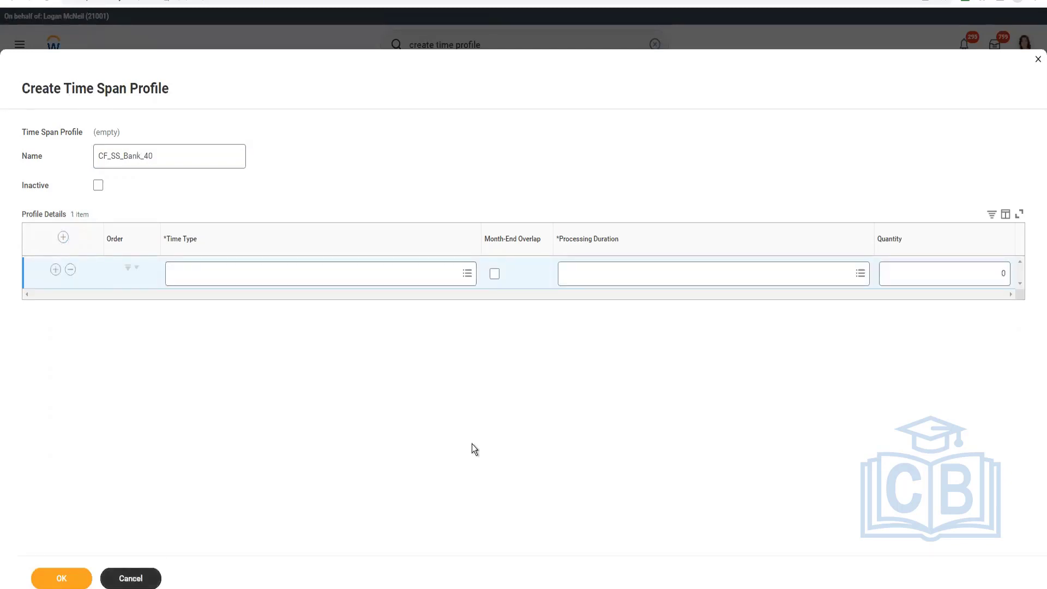
{"action": "left_click", "coordinate": [477, 331]}
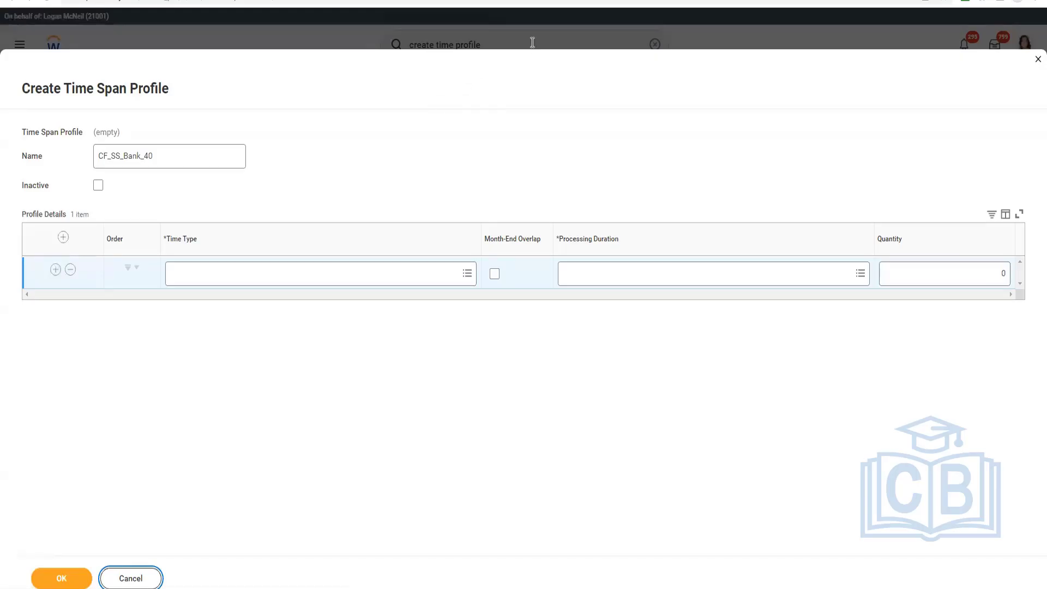
Step: Search for "maint time profile" and open the Maintain Time Profiles task
{"action": "triple_click", "coordinate": [532, 43]}
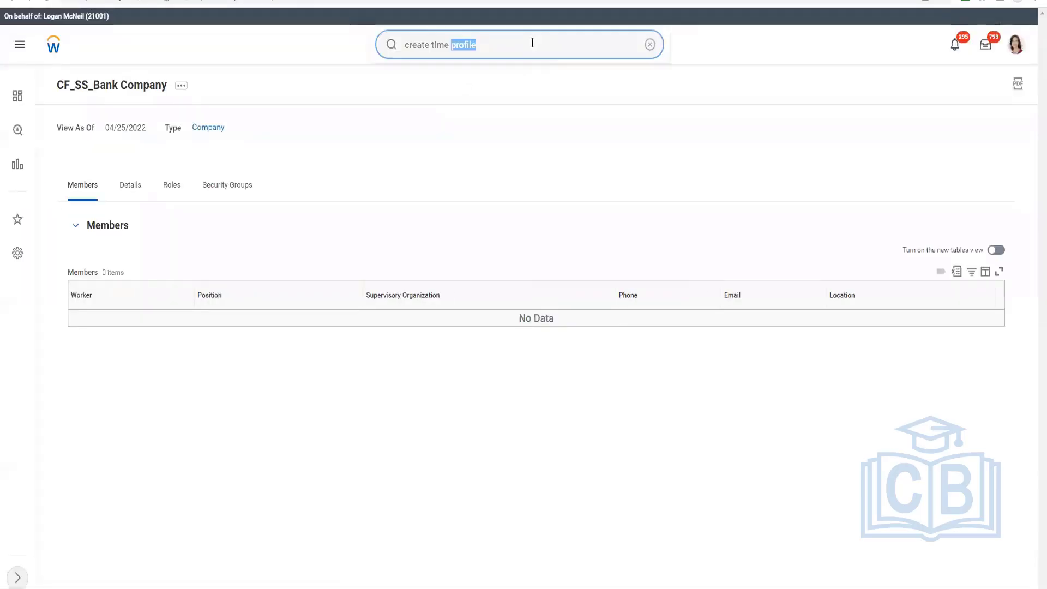
{"action": "type", "text": "maint time t"}
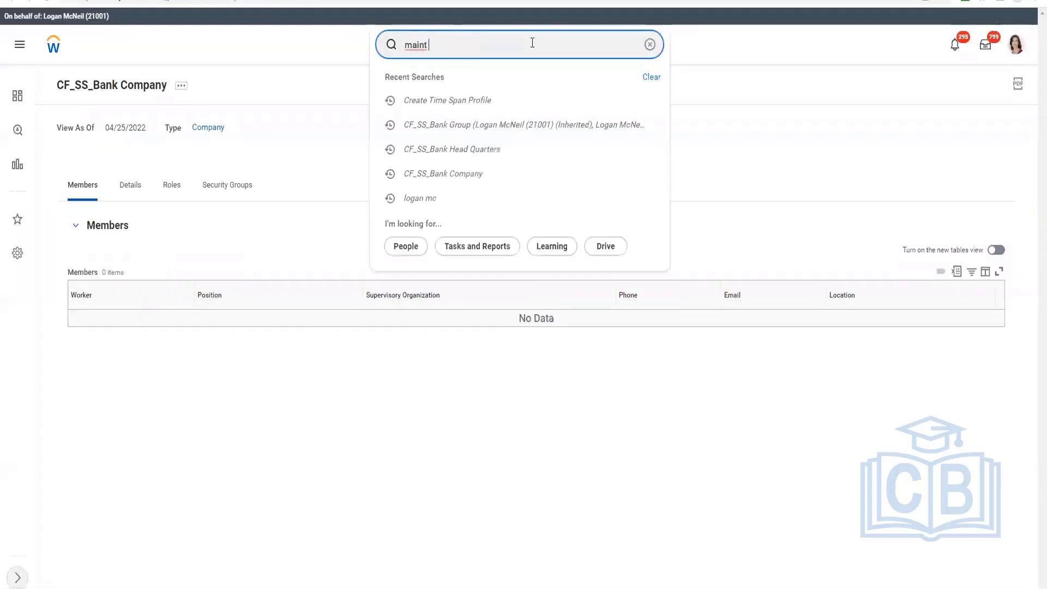
{"action": "key", "text": "BackSpace"}
{"action": "type", "text": "pr"}
{"action": "key", "text": "BackSpace"}
{"action": "key", "text": "BackSpace"}
{"action": "type", "text": "prfo"}
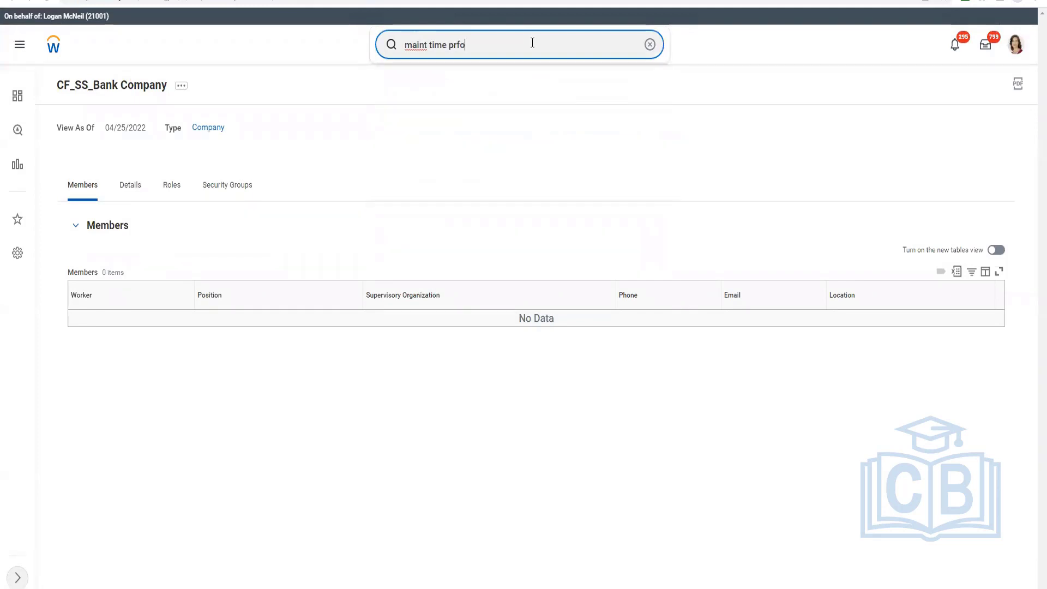
{"action": "key", "text": "BackSpace"}
{"action": "key", "text": "BackSpace"}
{"action": "type", "text": "ofile"}
{"action": "type", "text": "r"}
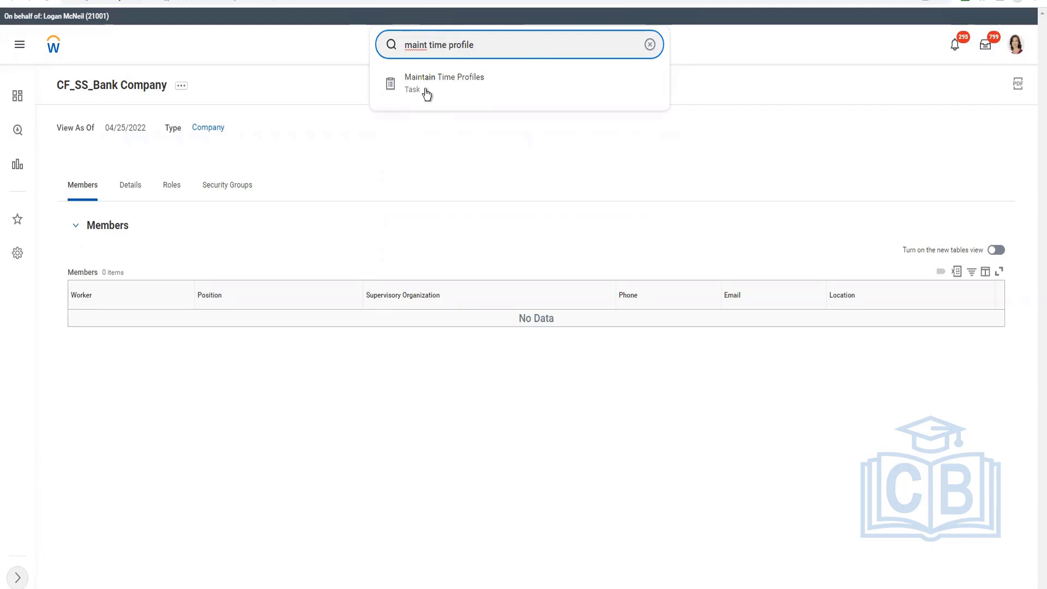
{"action": "left_click", "coordinate": [427, 93]}
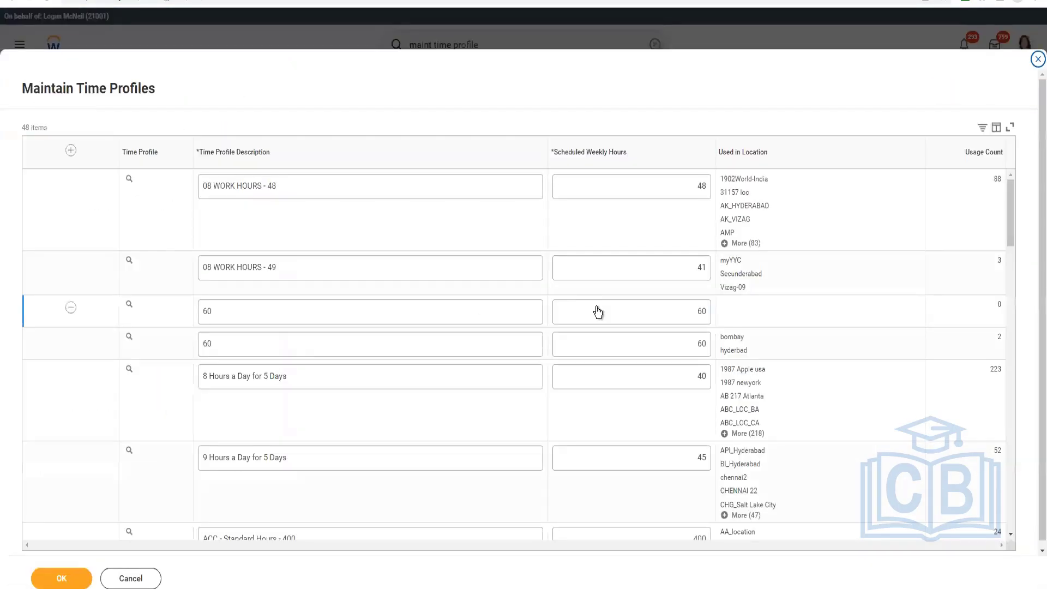
Step: Add a time profile described as "CF_SS_BANK-40Hrs Time Profile" with 40 scheduled weekly hours and submit it
{"action": "left_click", "coordinate": [73, 151]}
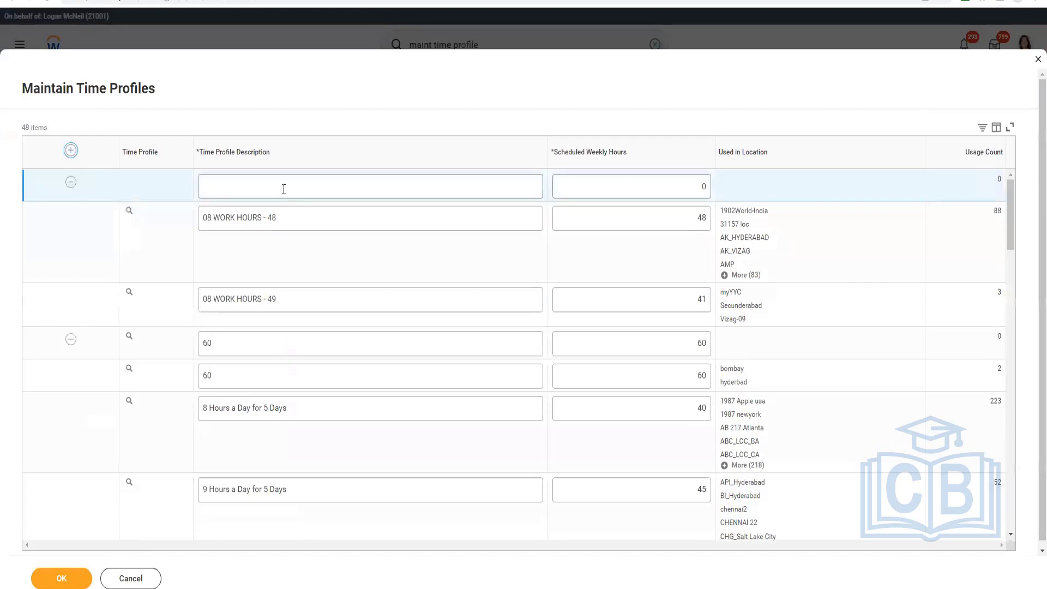
{"action": "left_click", "coordinate": [283, 188]}
{"action": "type", "text": "CF_"}
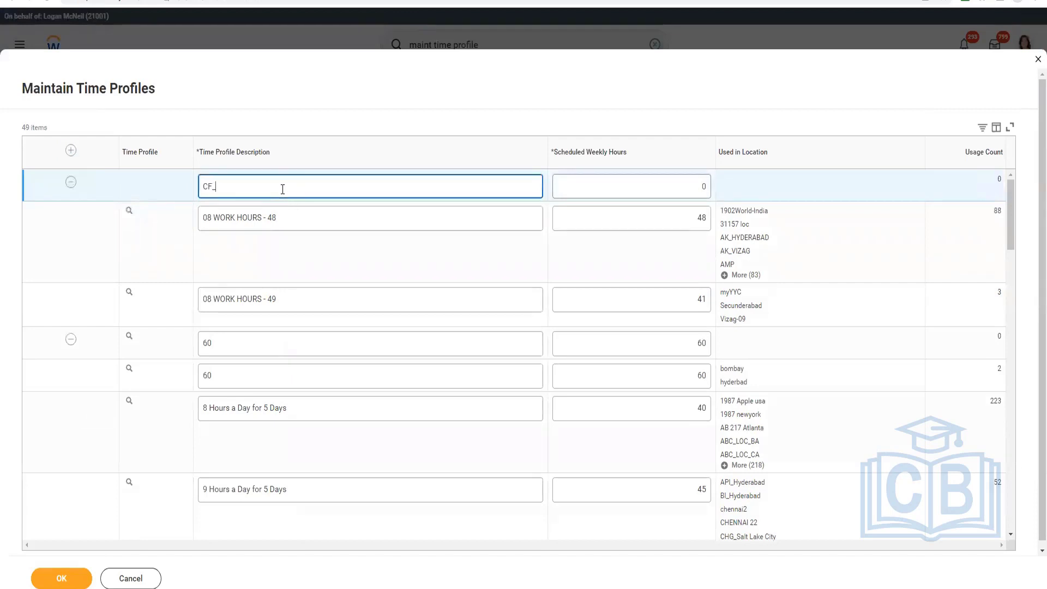
{"action": "type", "text": "SS_BANK-40Hrs Time Profile"}
{"action": "key", "text": "Tab"}
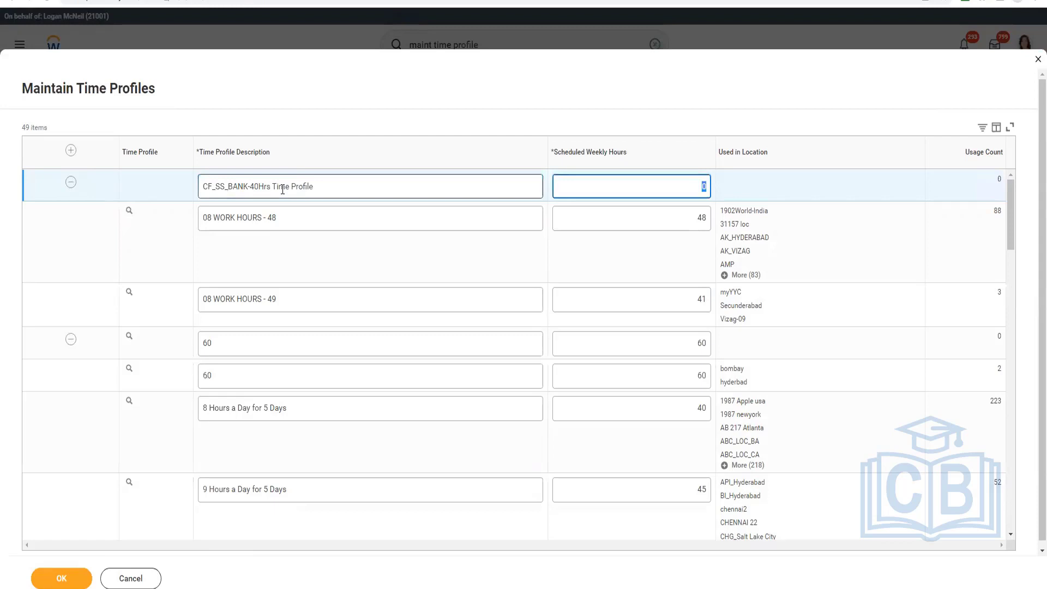
{"action": "type", "text": "40"}
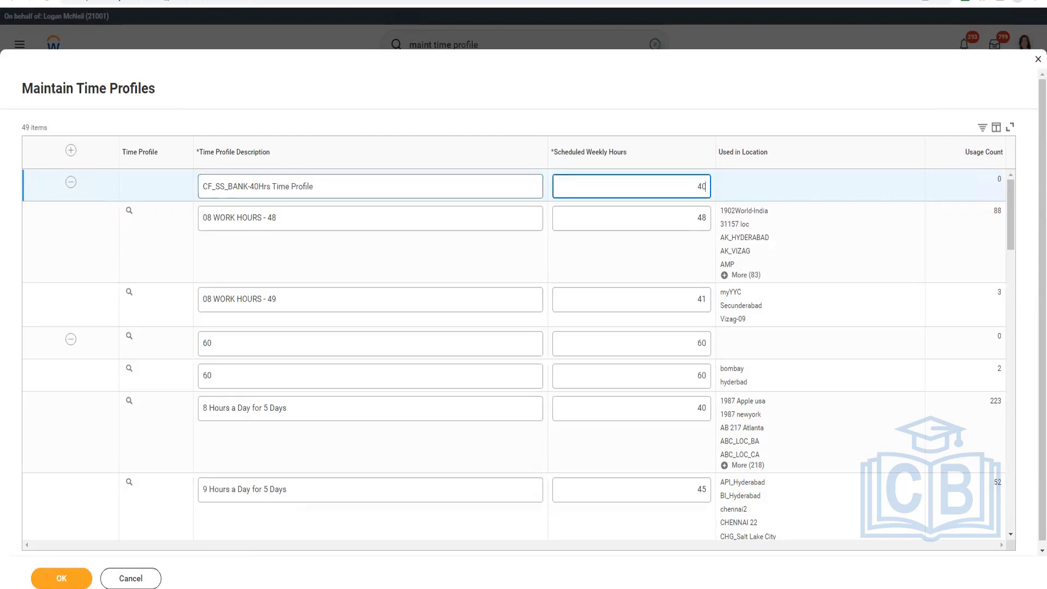
{"action": "left_click", "coordinate": [90, 580]}
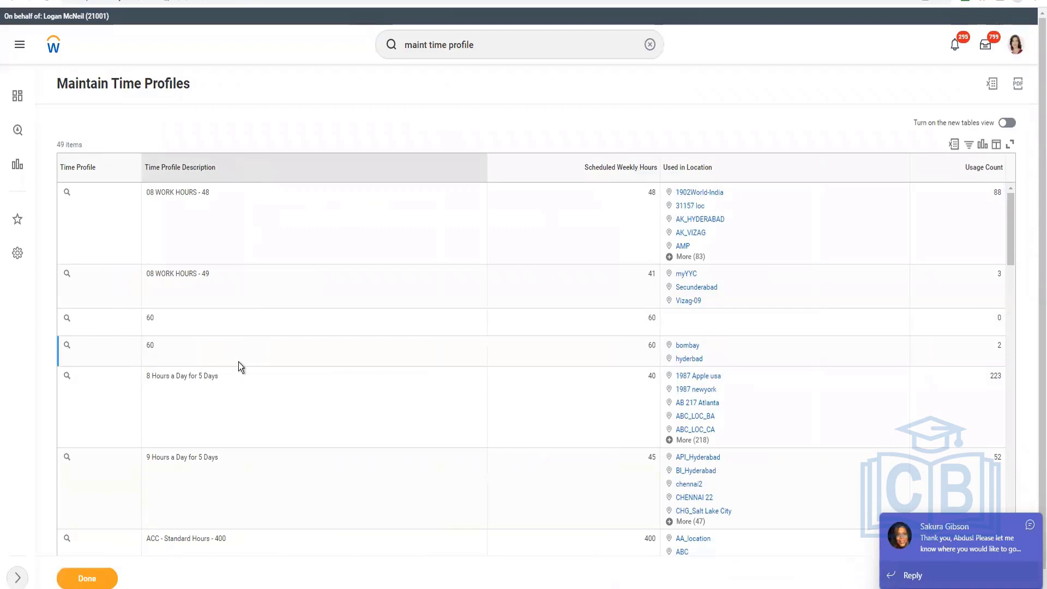
Step: Filter the time profiles list to descriptions containing "CF_SS_Bank"
{"action": "left_click", "coordinate": [1029, 524]}
{"action": "left_click", "coordinate": [214, 332]}
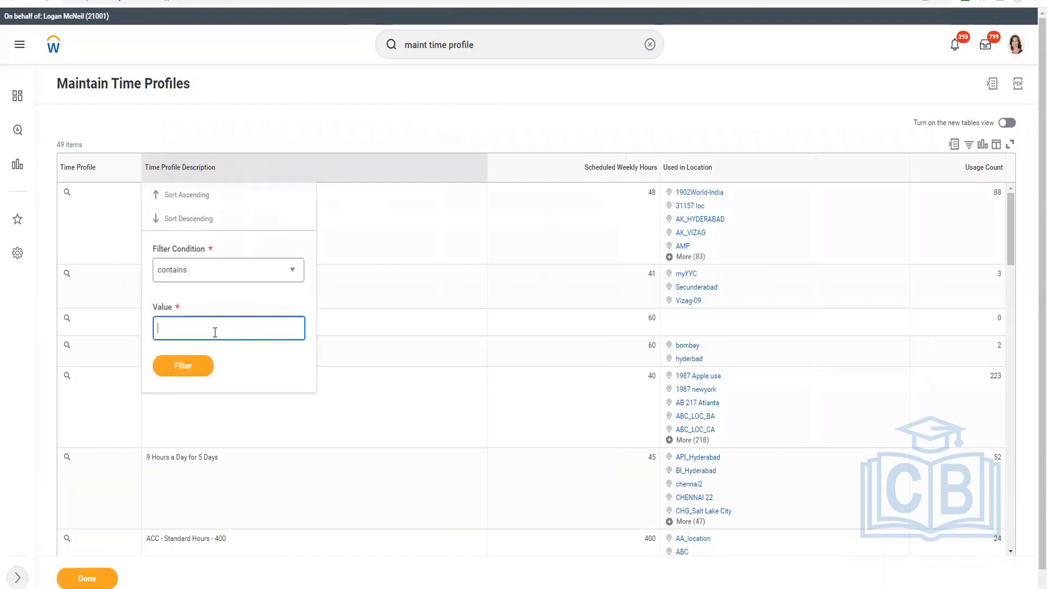
{"action": "type", "text": "CF_SS_Bank"}
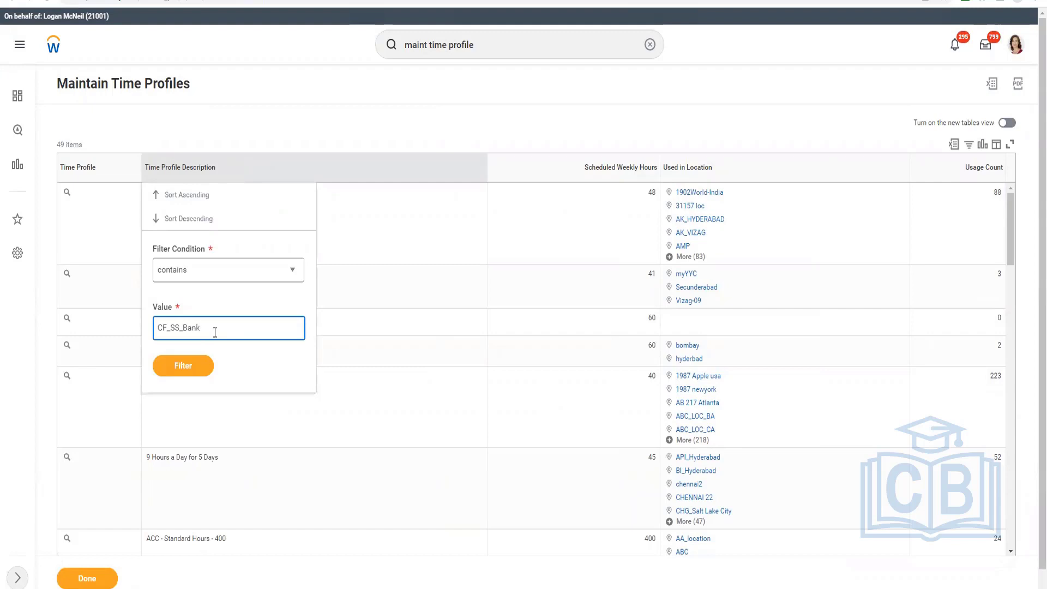
{"action": "left_click", "coordinate": [186, 368]}
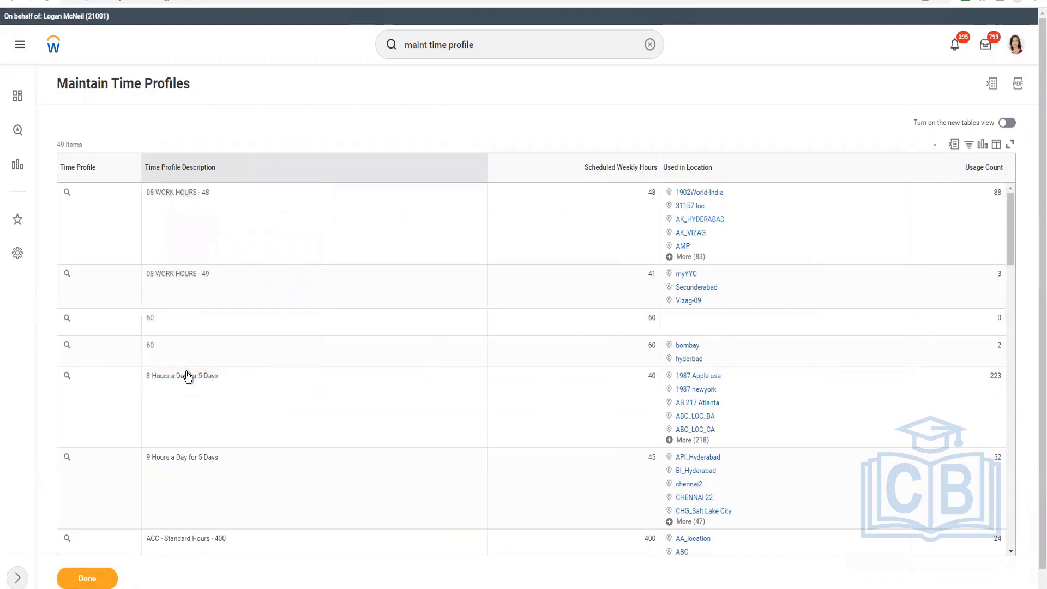
{"action": "left_click", "coordinate": [218, 193]}
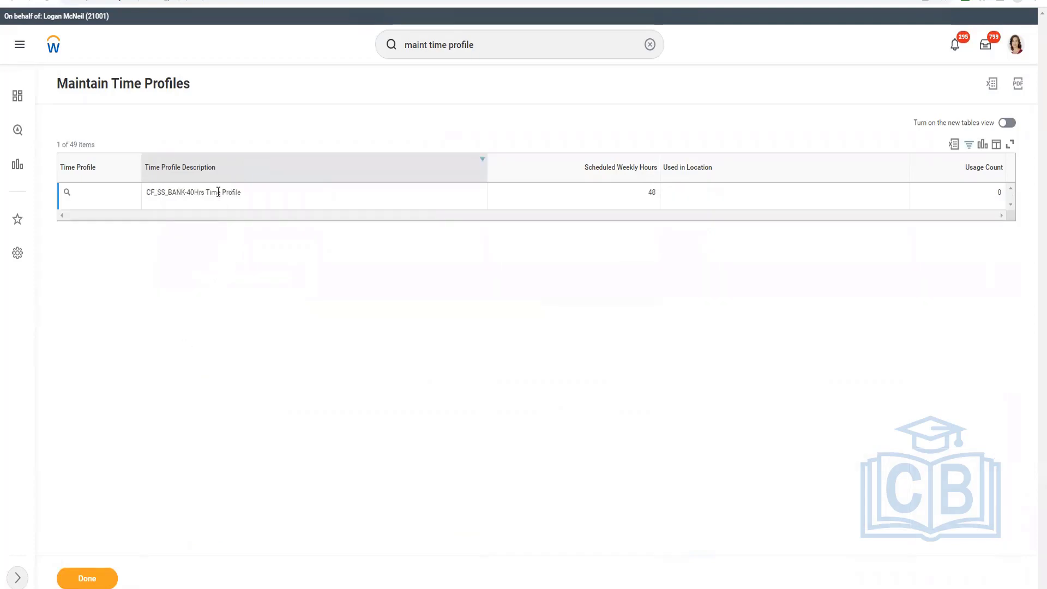
Step: Copy the new time profile's description and assign "CF_SS_BANK-40Hrs Time Profile" as the Time Profile of the head quarters' business site
{"action": "triple_click", "coordinate": [213, 193]}
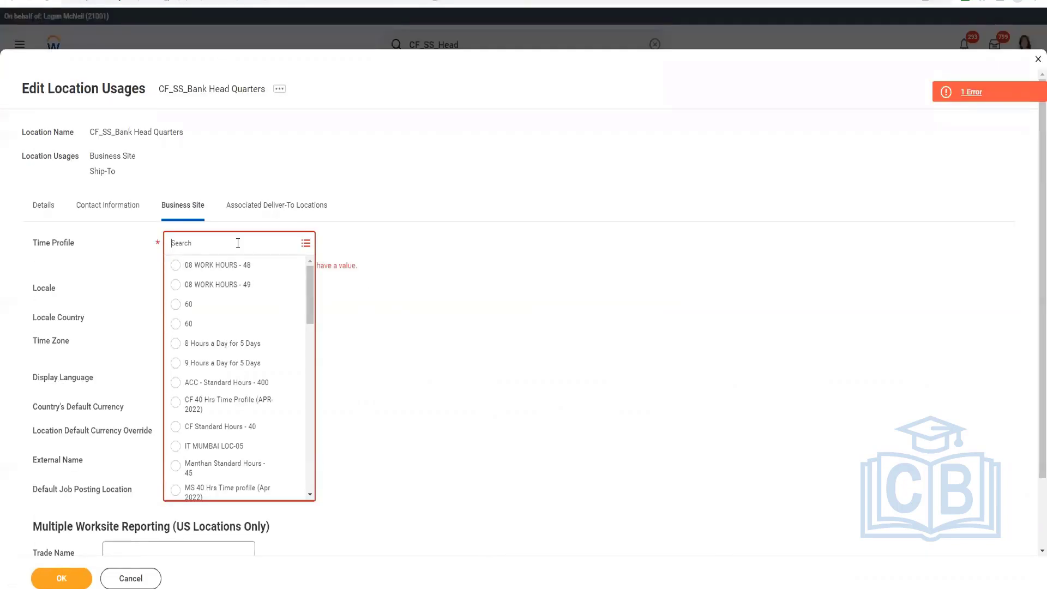
{"action": "type", "text": "CF_SS_BANK-40Hrs Time Profile"}
{"action": "key", "text": "Return"}
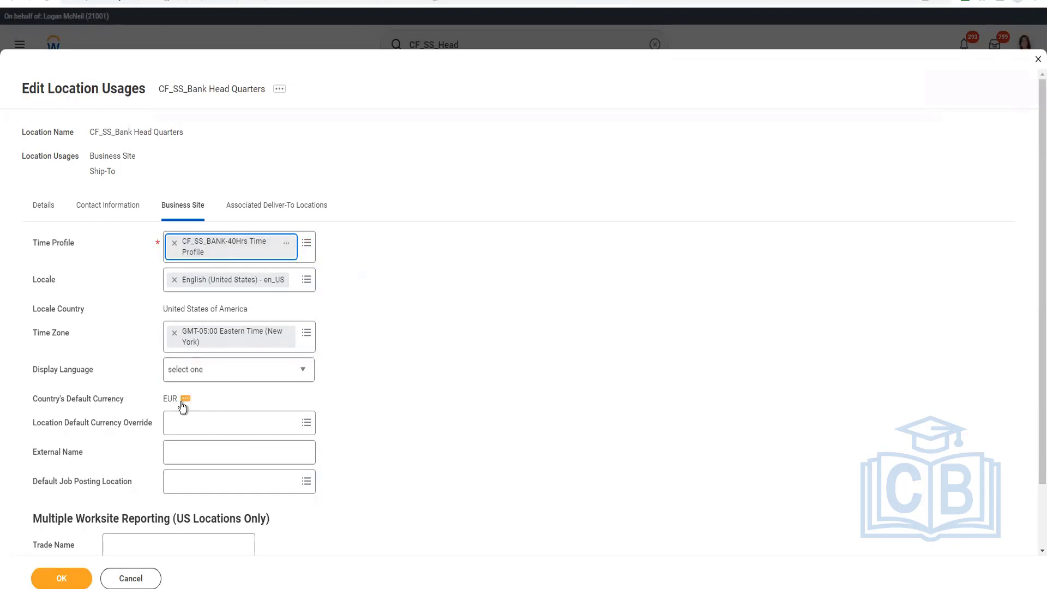
Step: Change the business site's Locale to English (United Kingdom) - en_GB
{"action": "left_click", "coordinate": [307, 280]}
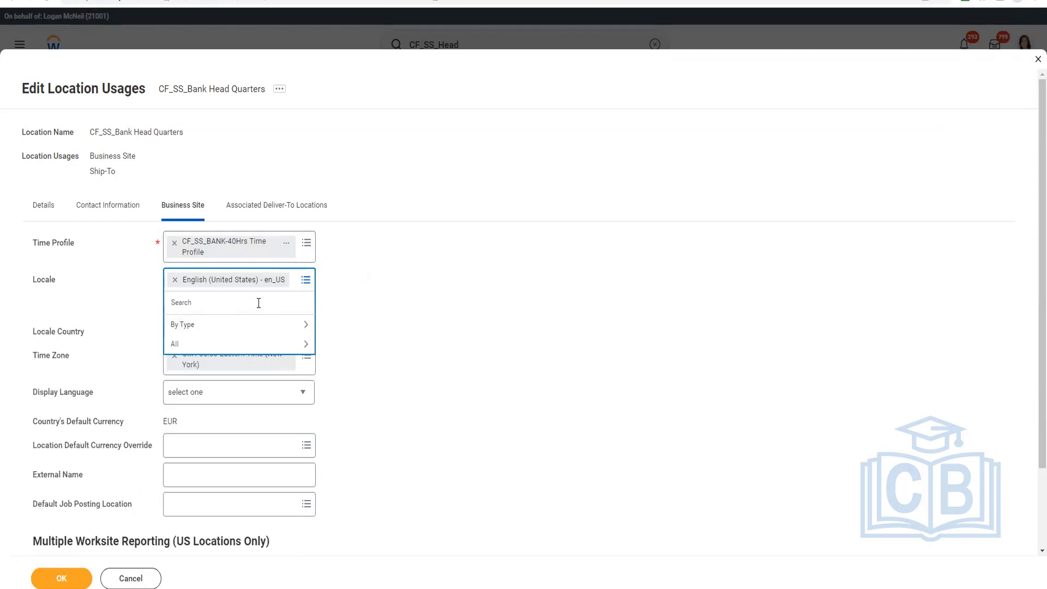
{"action": "type", "text": "english"}
{"action": "key", "text": "Return"}
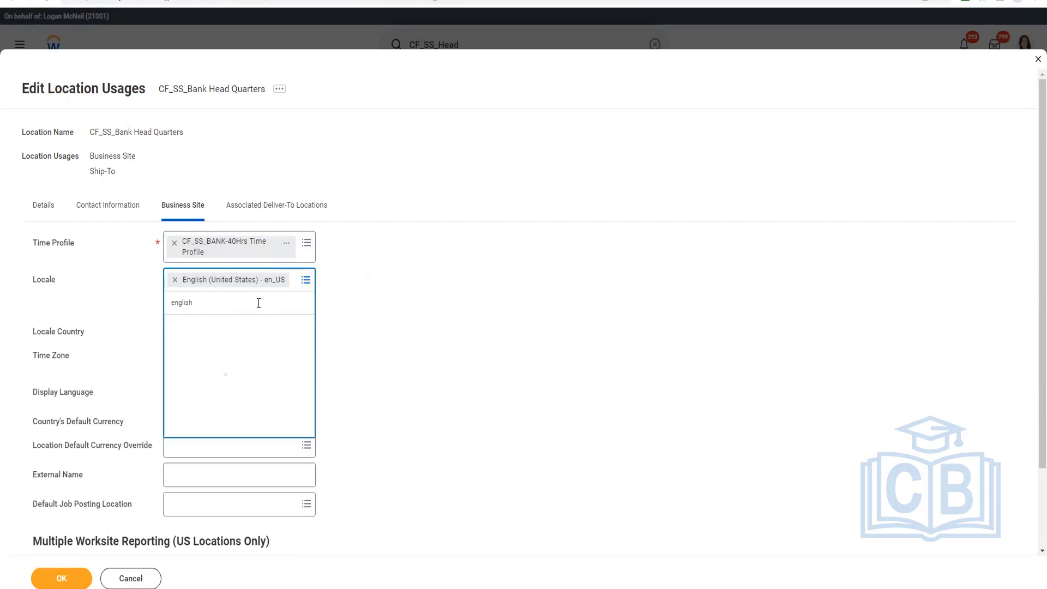
{"action": "key", "text": "BackSpace"}
{"action": "key", "text": "BackSpace"}
{"action": "key", "text": "BackSpace"}
{"action": "key", "text": "BackSpace"}
{"action": "key", "text": "BackSpace"}
{"action": "key", "text": "BackSpace"}
{"action": "key", "text": "BackSpace"}
{"action": "left_click", "coordinate": [225, 353]}
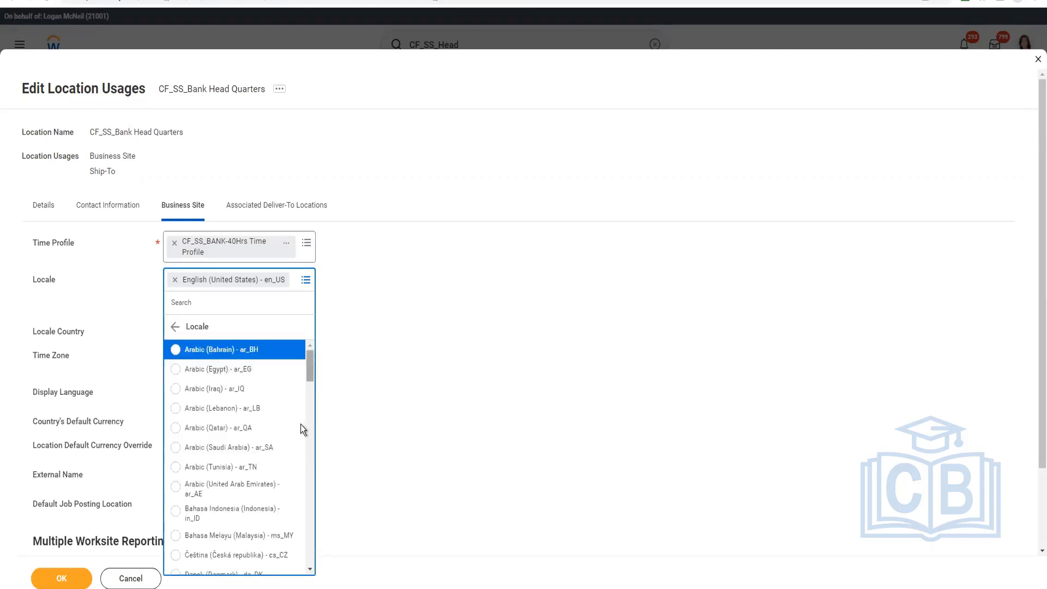
{"action": "scroll", "coordinate": [301, 437], "scroll_direction": "down", "scroll_amount": 10}
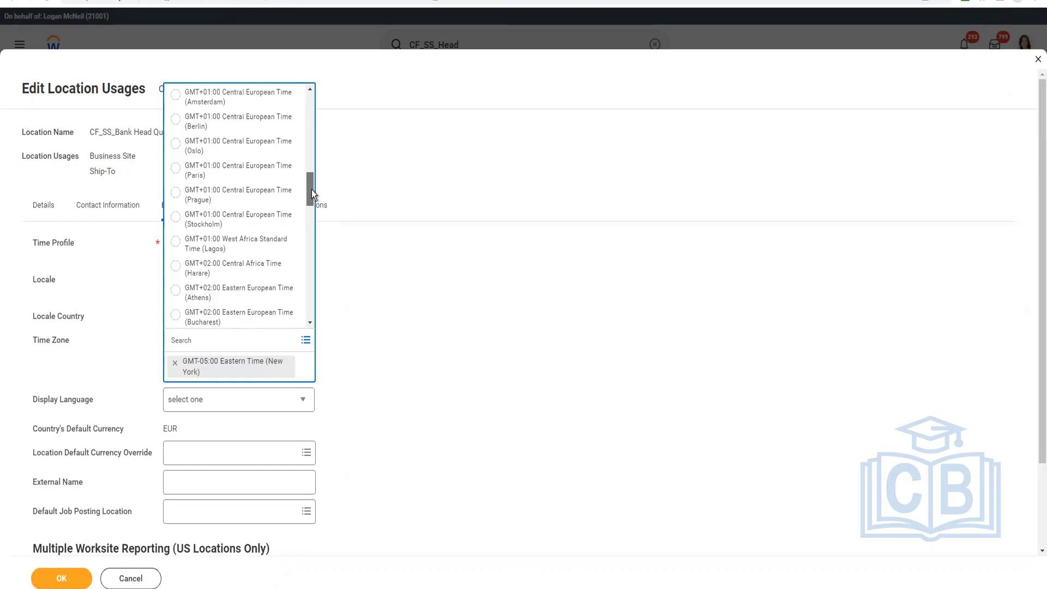
Step: Set the business site's Time Zone to GMT+02:00 Eastern European Time (Athens) and its Display Language to English
{"action": "left_click_drag", "start_coordinate": [312, 188], "coordinate": [312, 191]}
{"action": "left_click", "coordinate": [239, 288]}
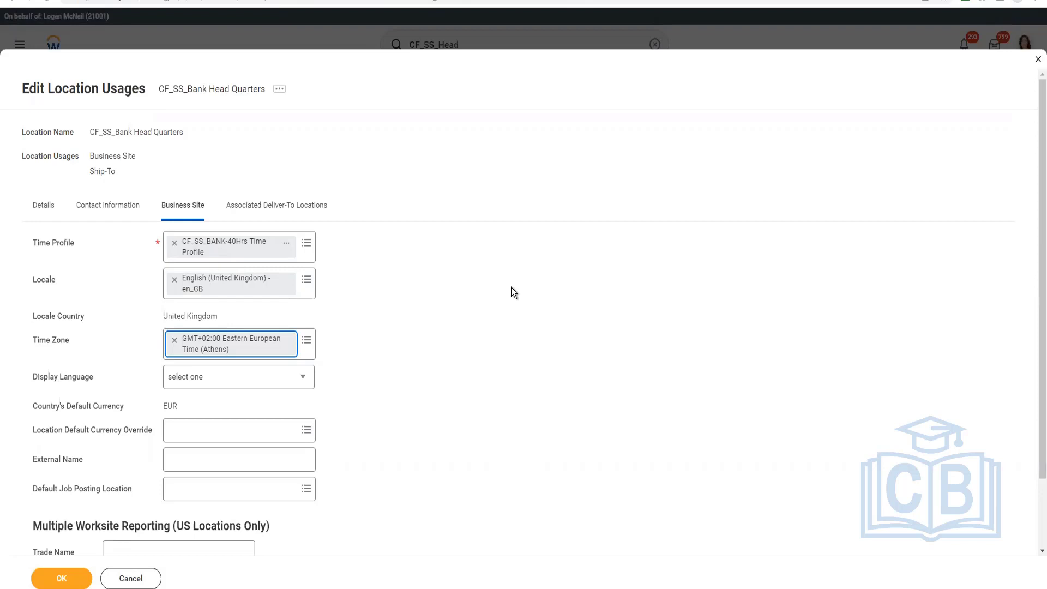
{"action": "left_click", "coordinate": [384, 449]}
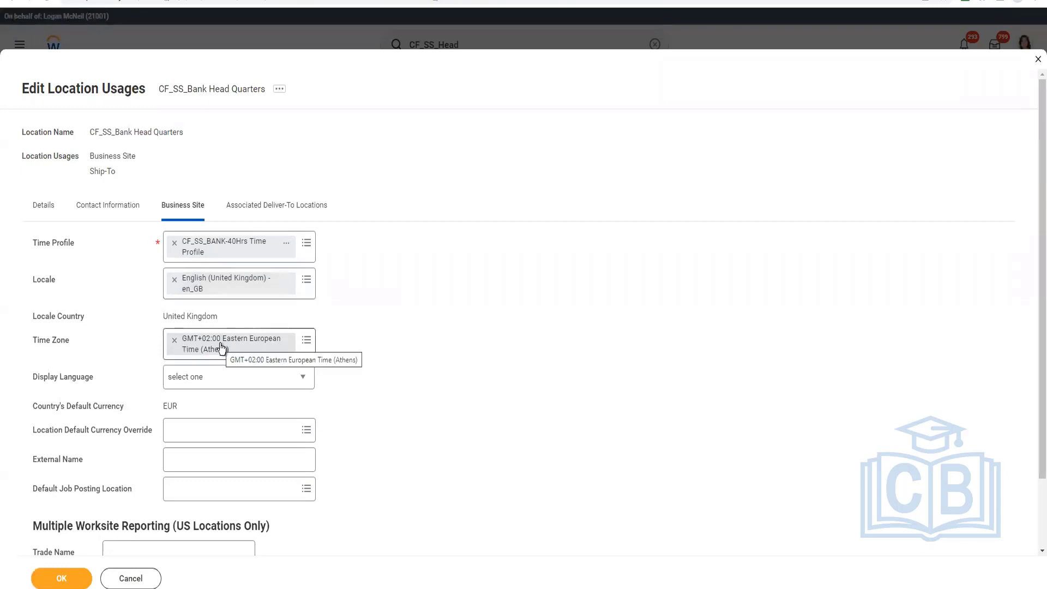
{"action": "left_click", "coordinate": [250, 380]}
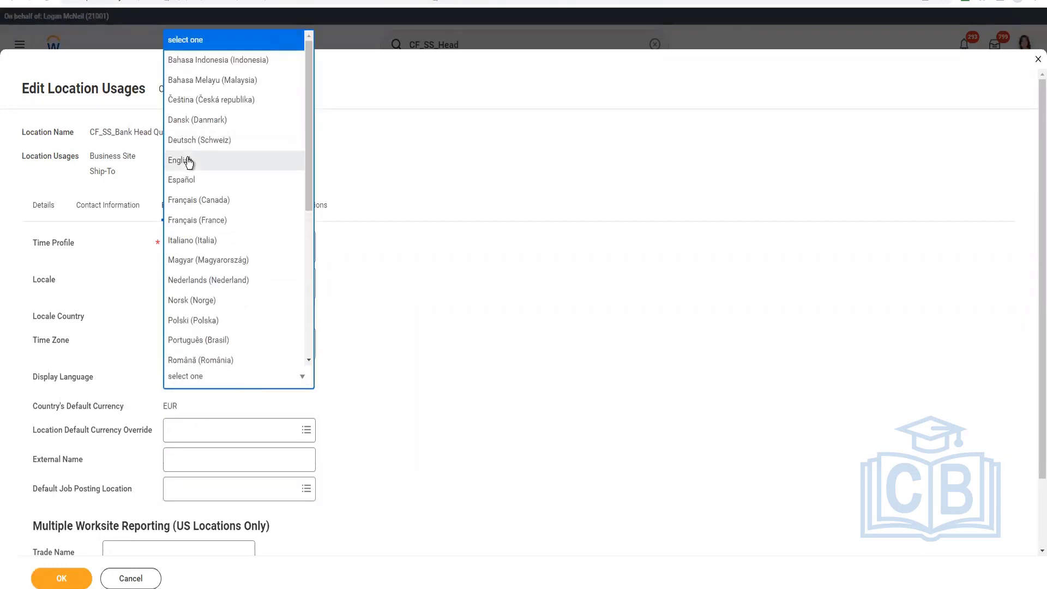
{"action": "left_click", "coordinate": [189, 162]}
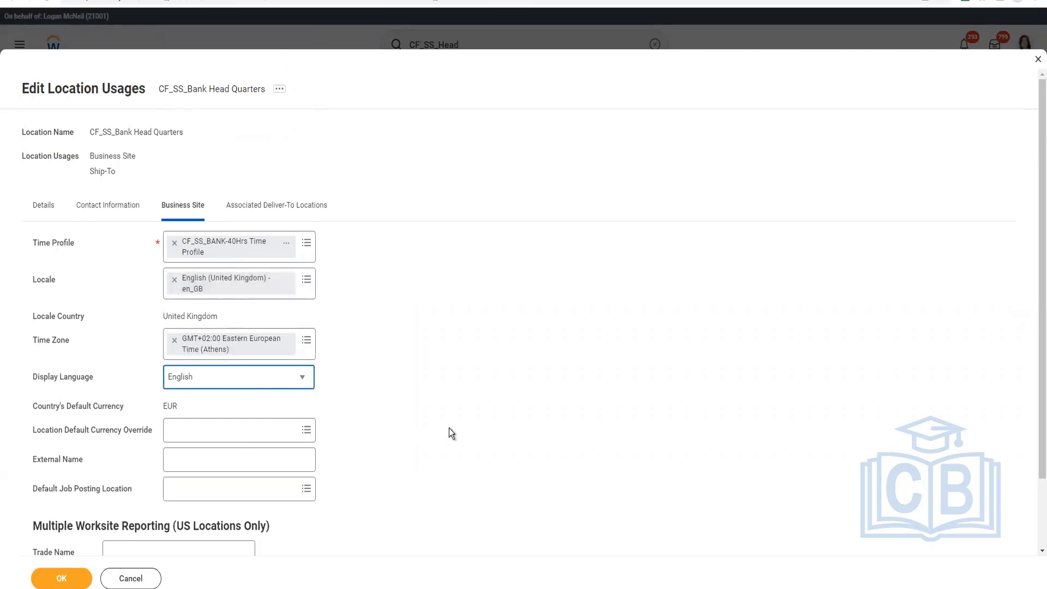
Step: Check the remaining business site fields and associated deliver-to locations, then submit the location usages
{"action": "scroll", "coordinate": [378, 405], "scroll_direction": "down", "scroll_amount": 2}
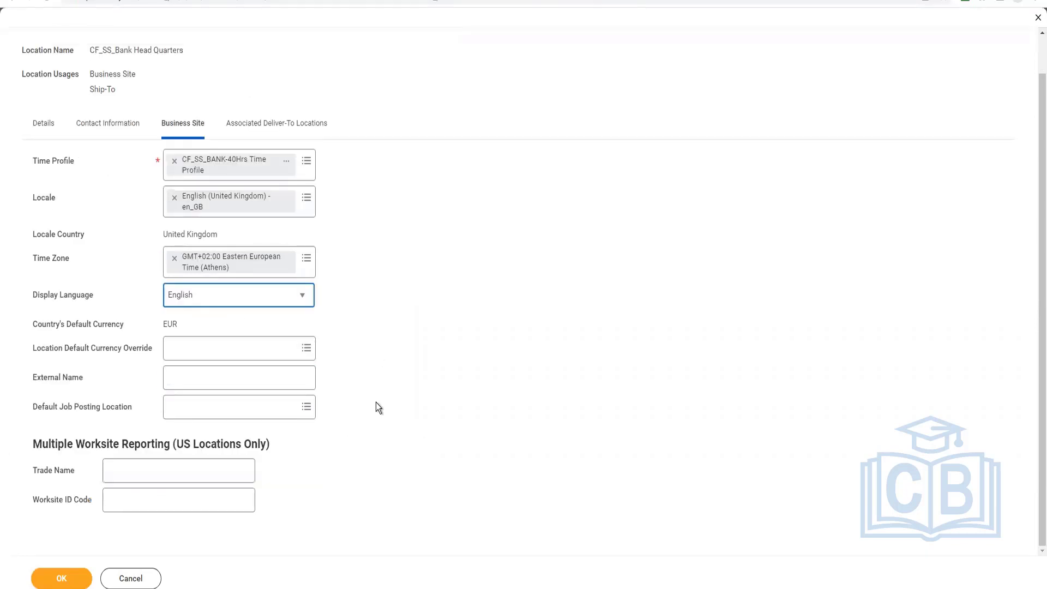
{"action": "left_click", "coordinate": [253, 377]}
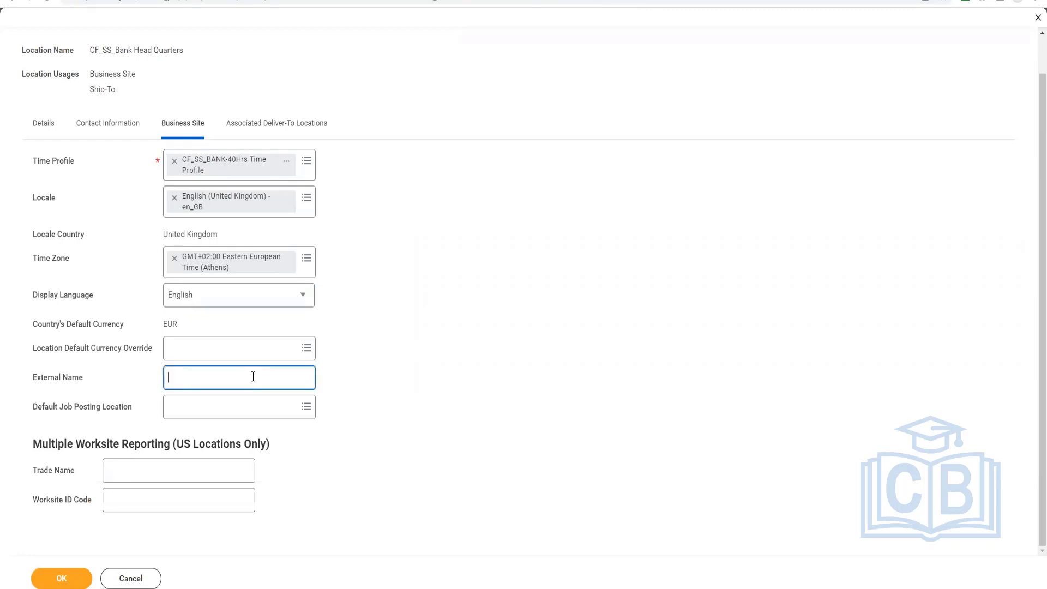
{"action": "left_click", "coordinate": [273, 124]}
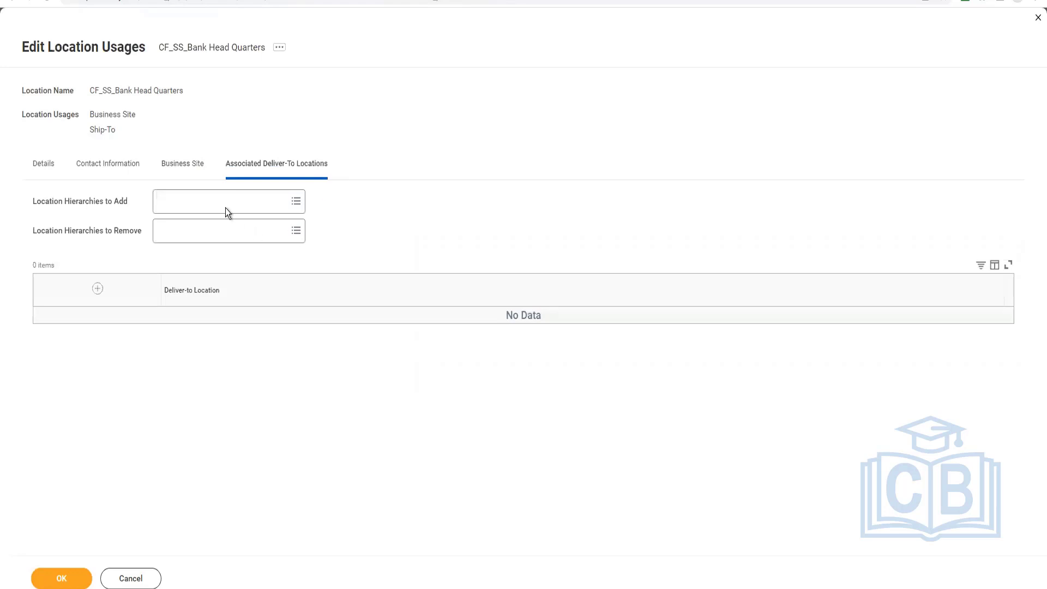
{"action": "left_click", "coordinate": [38, 165]}
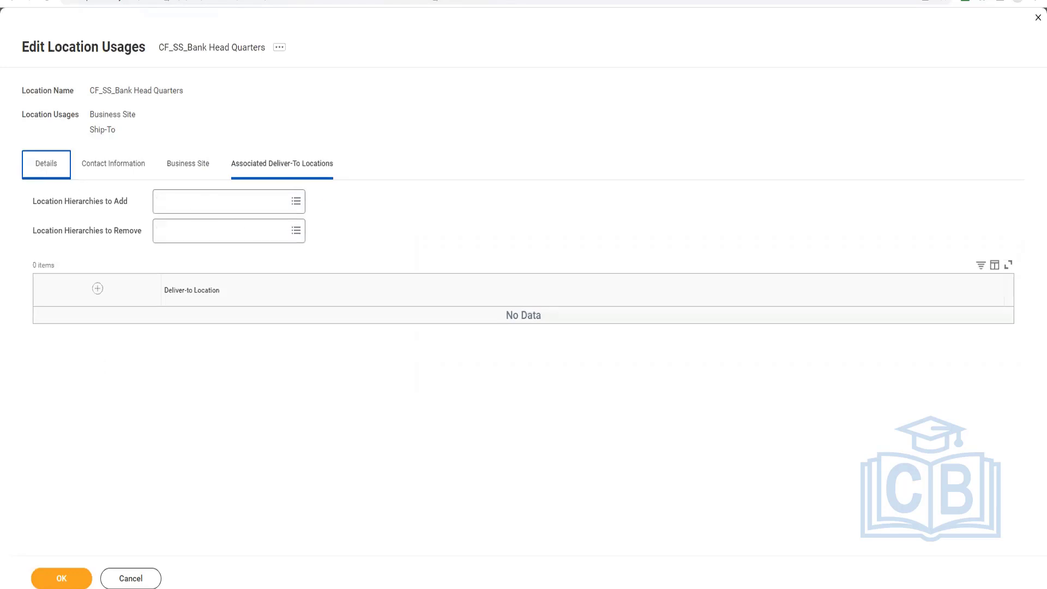
{"action": "left_click", "coordinate": [77, 576]}
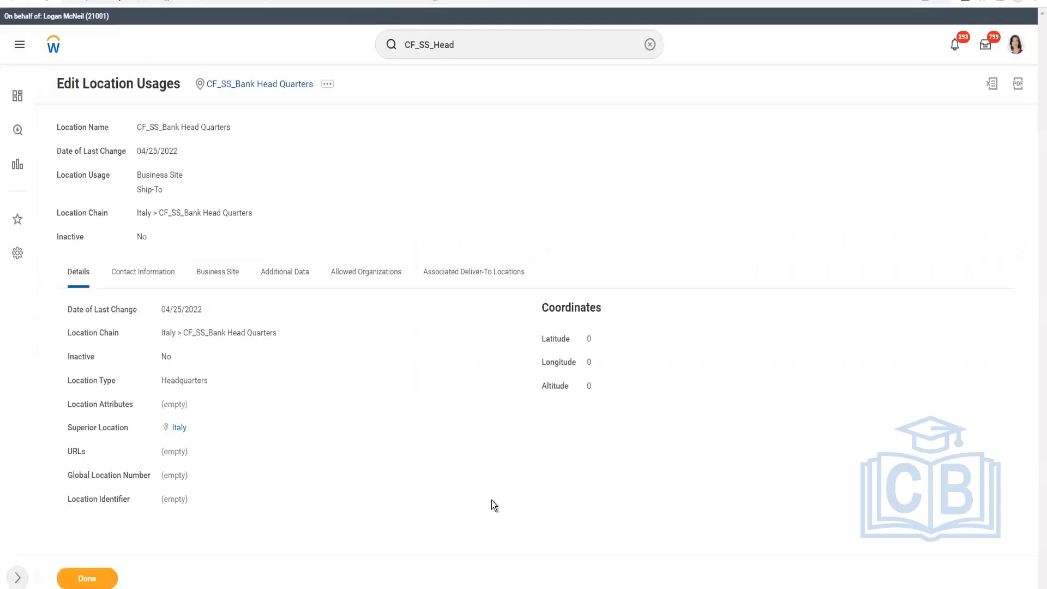
Step: Copy the CF_SS_Bank Head Quarters location name and view the details of CF_SS_Bank Company
{"action": "right_click", "coordinate": [254, 89]}
{"action": "left_click", "coordinate": [275, 133]}
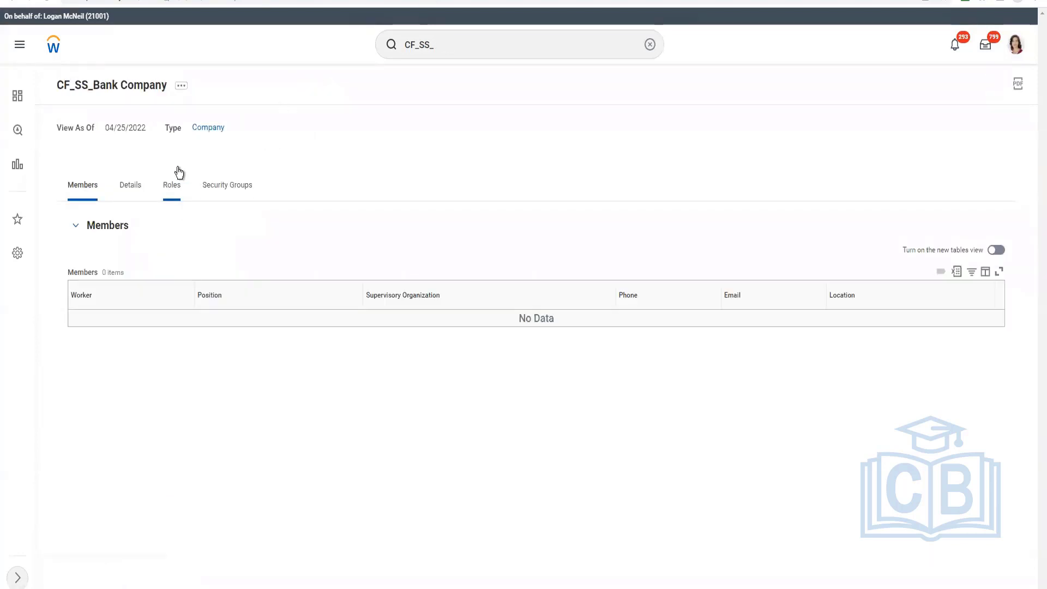
{"action": "left_click", "coordinate": [125, 193]}
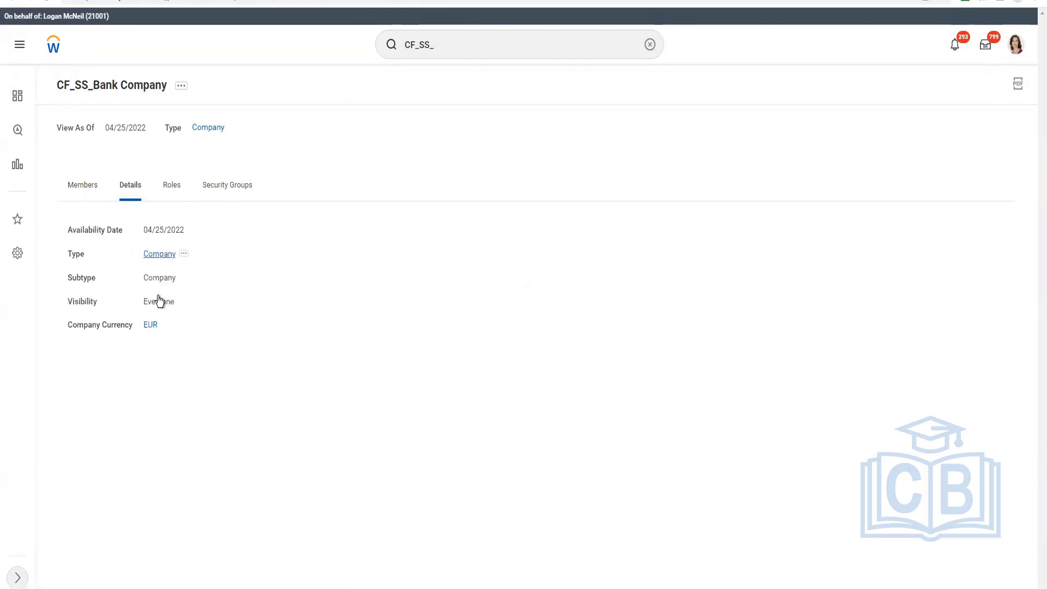
{"action": "left_click", "coordinate": [180, 87]}
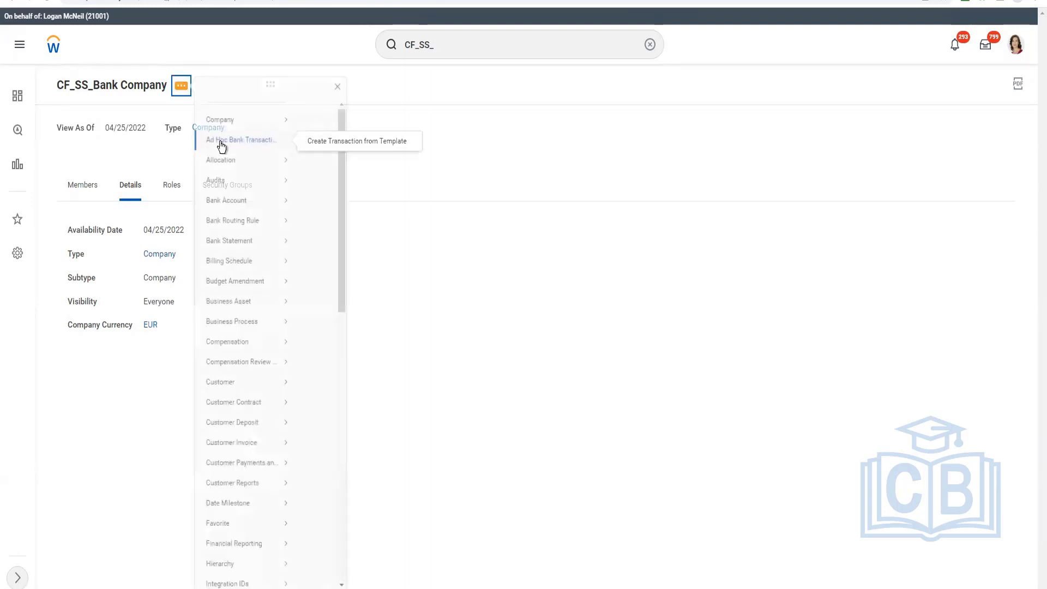
{"action": "mouse_move", "coordinate": [222, 126]}
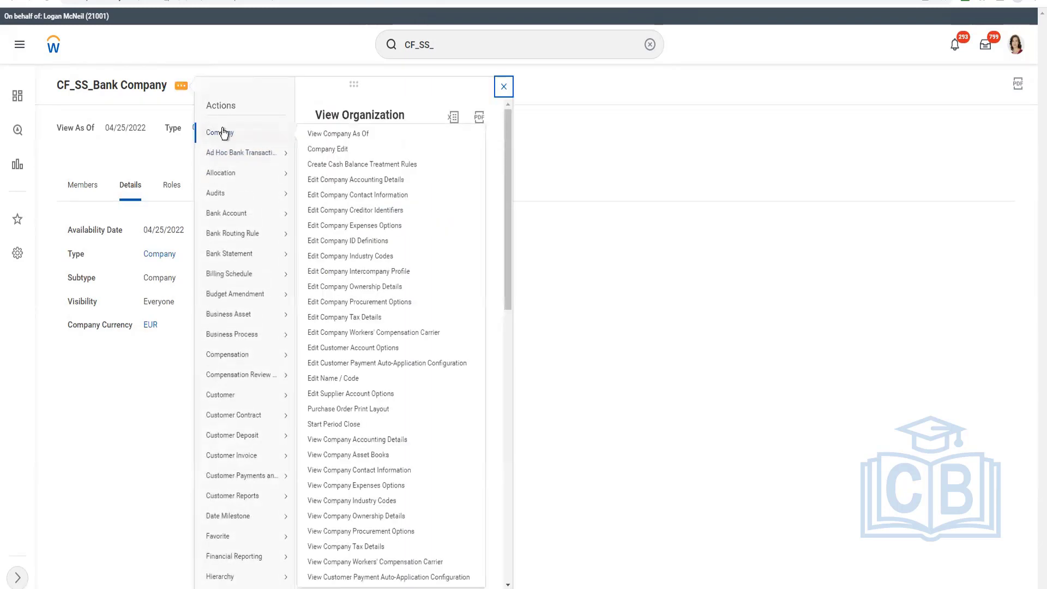
{"action": "left_click", "coordinate": [575, 196]}
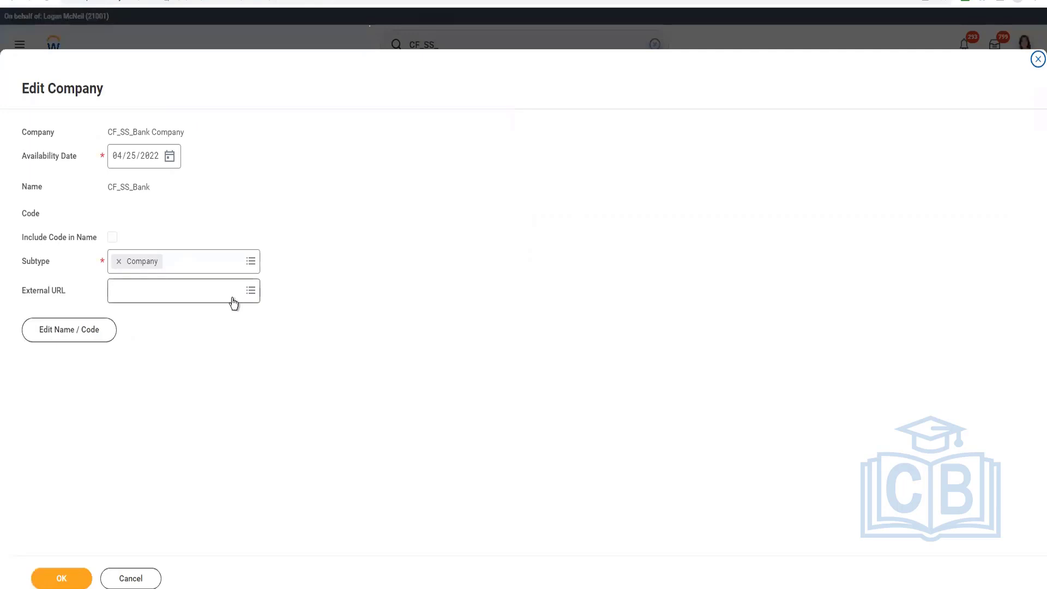
{"action": "left_click", "coordinate": [115, 330]}
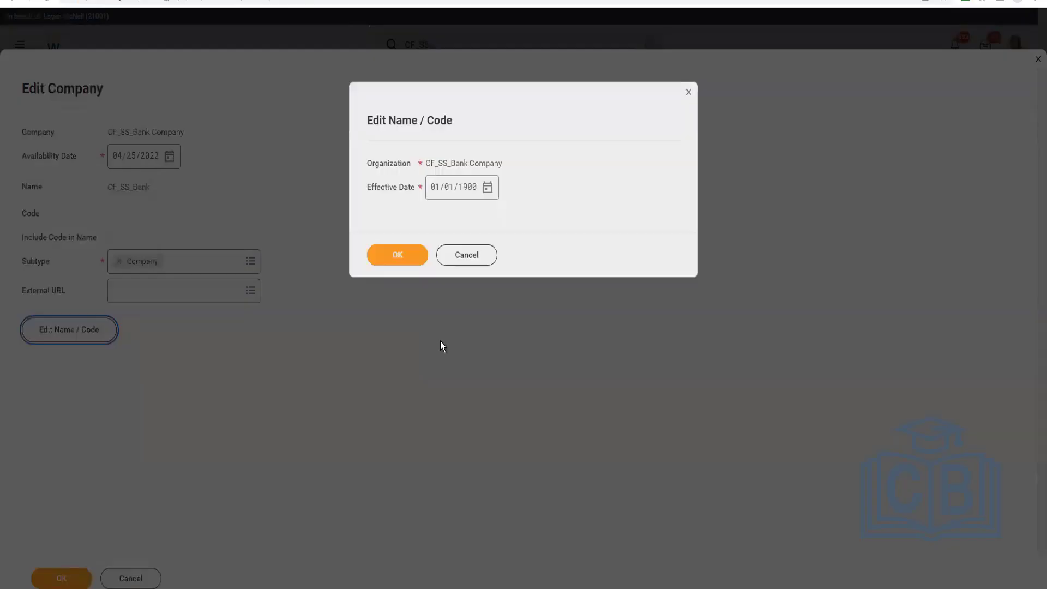
{"action": "left_click", "coordinate": [397, 252]}
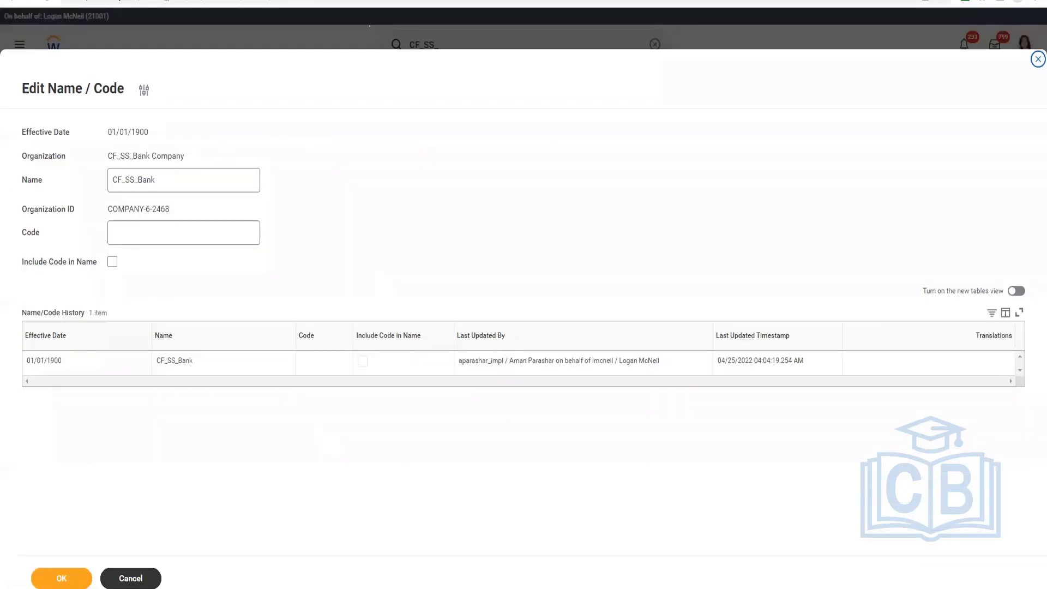
{"action": "left_click", "coordinate": [131, 578]}
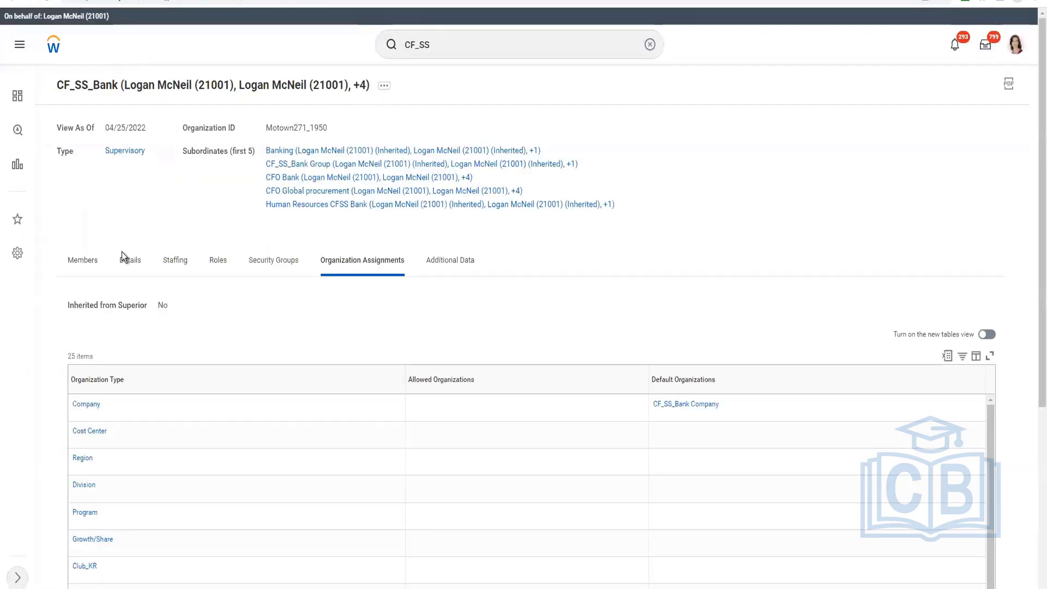
Step: Start editing the primary location of the CF_SS_Bank supervisory organization with effective date 04/25/2022
{"action": "left_click", "coordinate": [385, 87]}
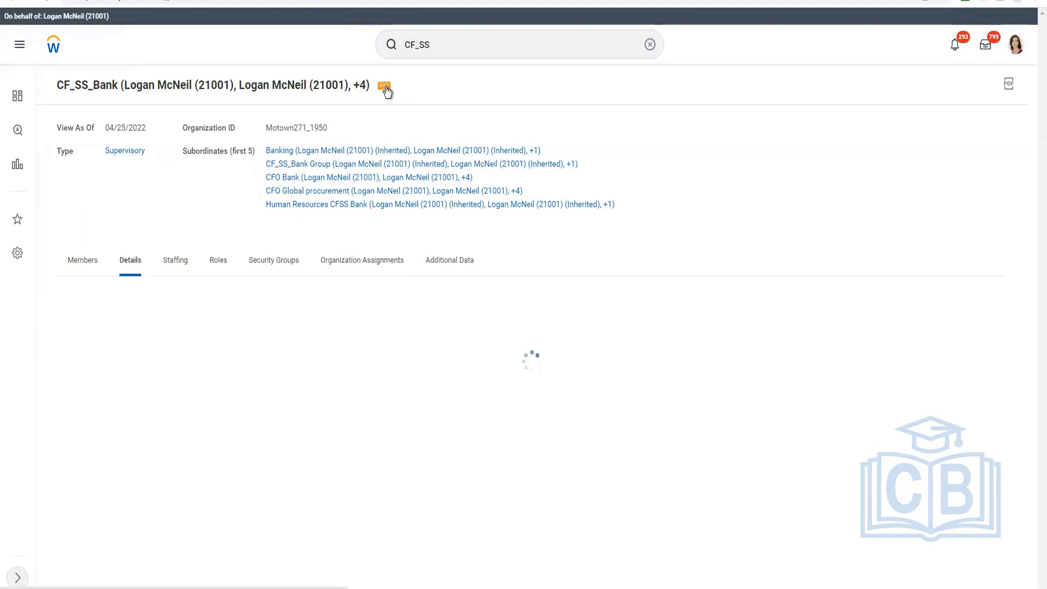
{"action": "left_click", "coordinate": [384, 87]}
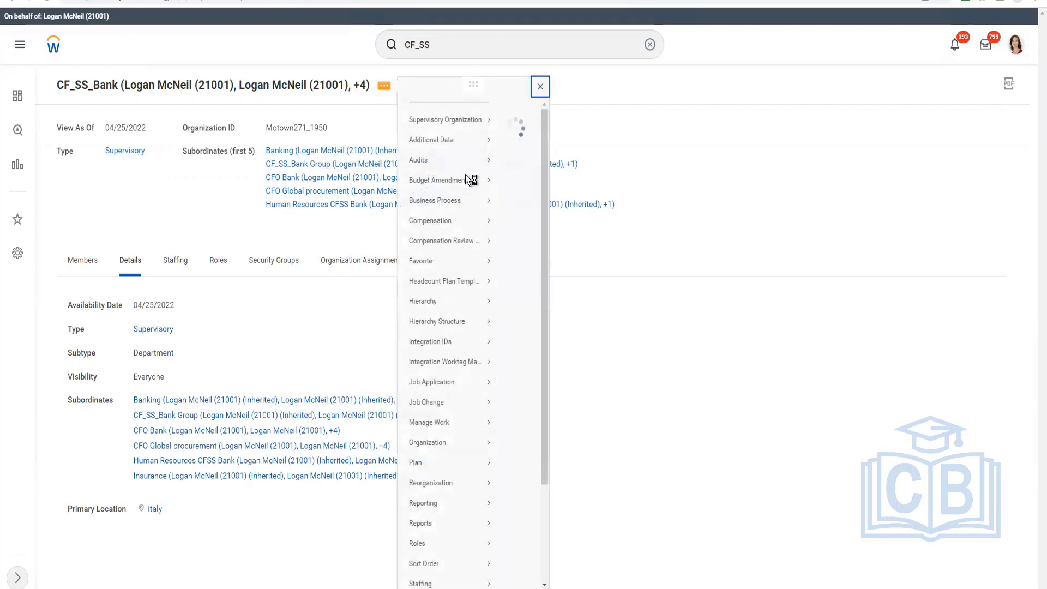
{"action": "mouse_move", "coordinate": [460, 133]}
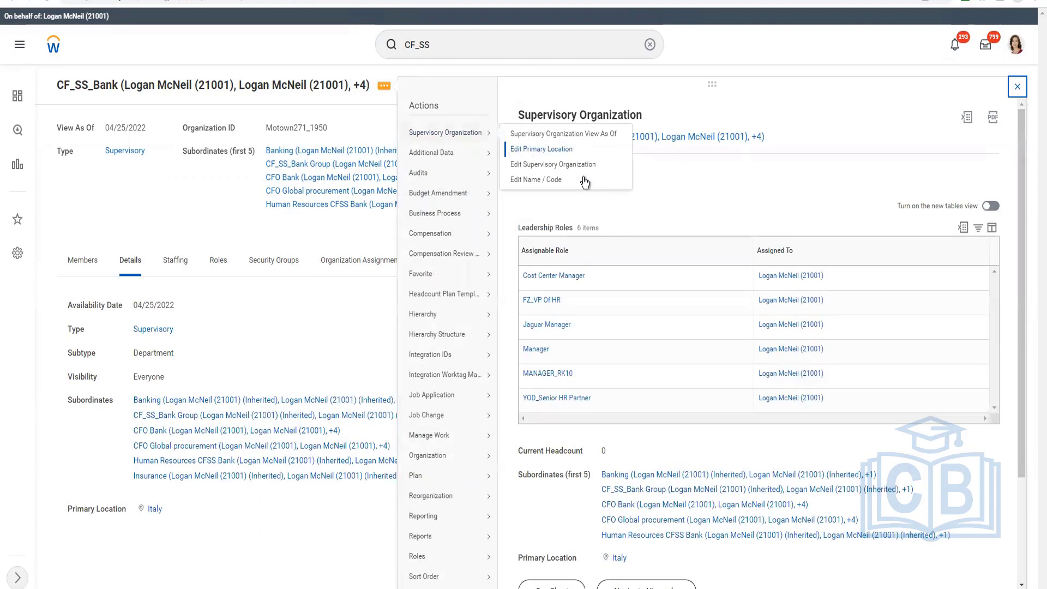
{"action": "left_click", "coordinate": [210, 167]}
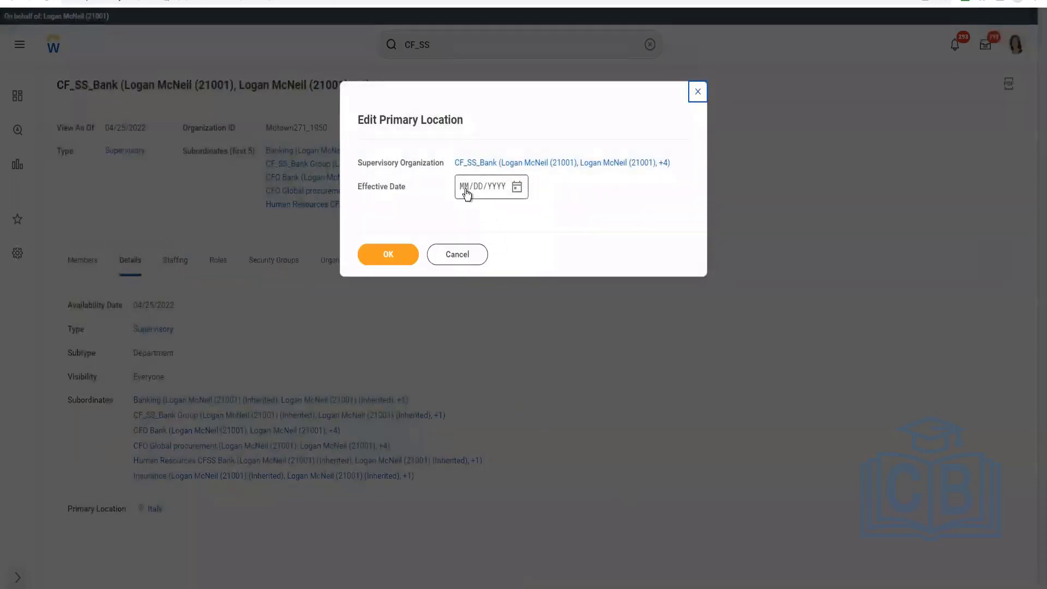
{"action": "left_click", "coordinate": [463, 191]}
{"action": "left_click", "coordinate": [518, 187]}
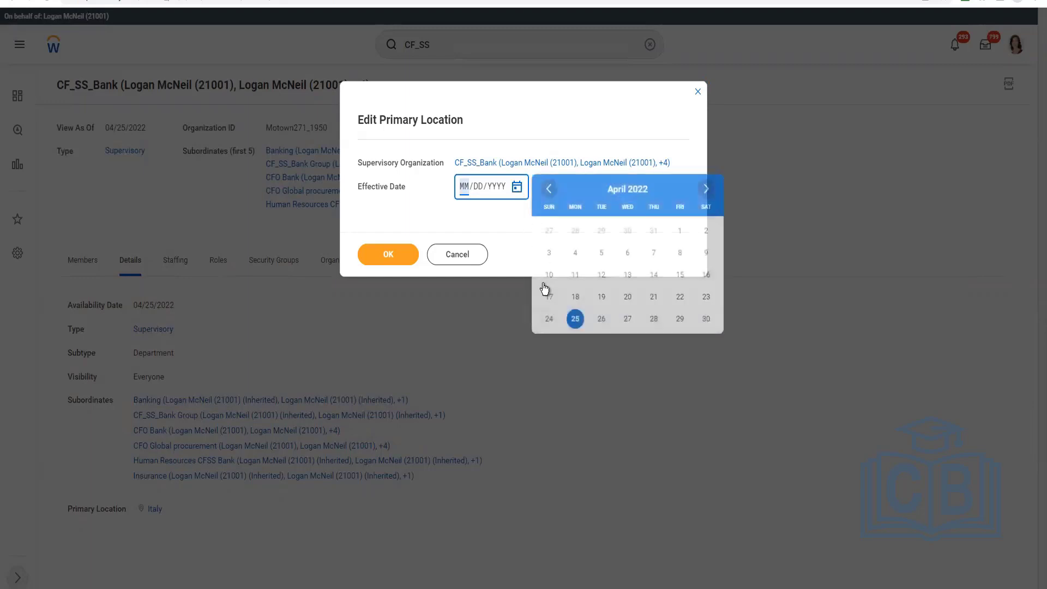
{"action": "left_click", "coordinate": [575, 318]}
{"action": "left_click", "coordinate": [400, 254]}
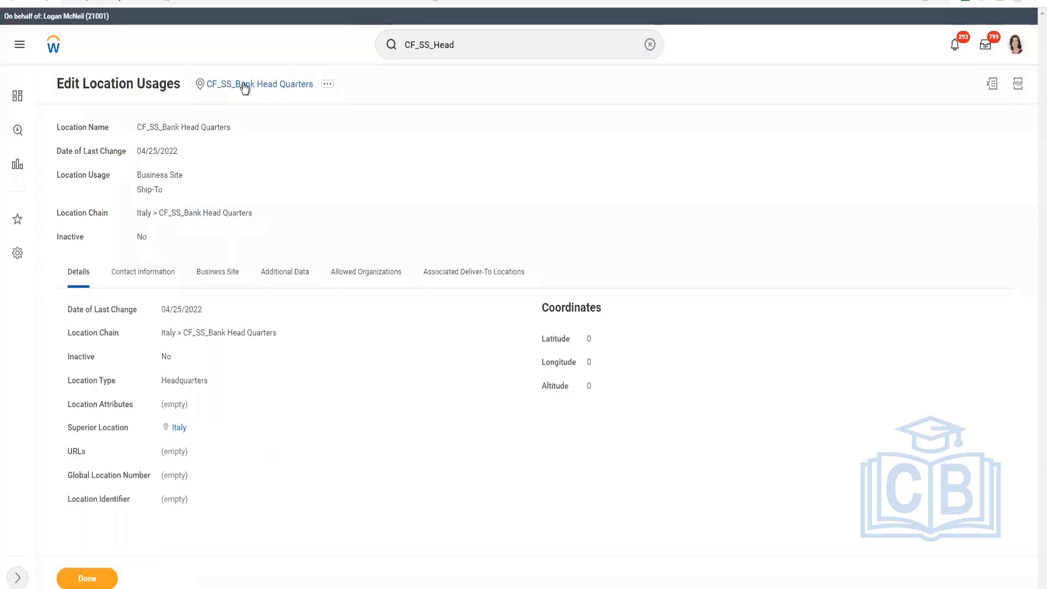
Step: Copy the head quarters location name, make CF_SS_Bank Head Quarters the supervisory organization's primary location, and check its details
{"action": "right_click", "coordinate": [245, 86]}
{"action": "left_click", "coordinate": [259, 132]}
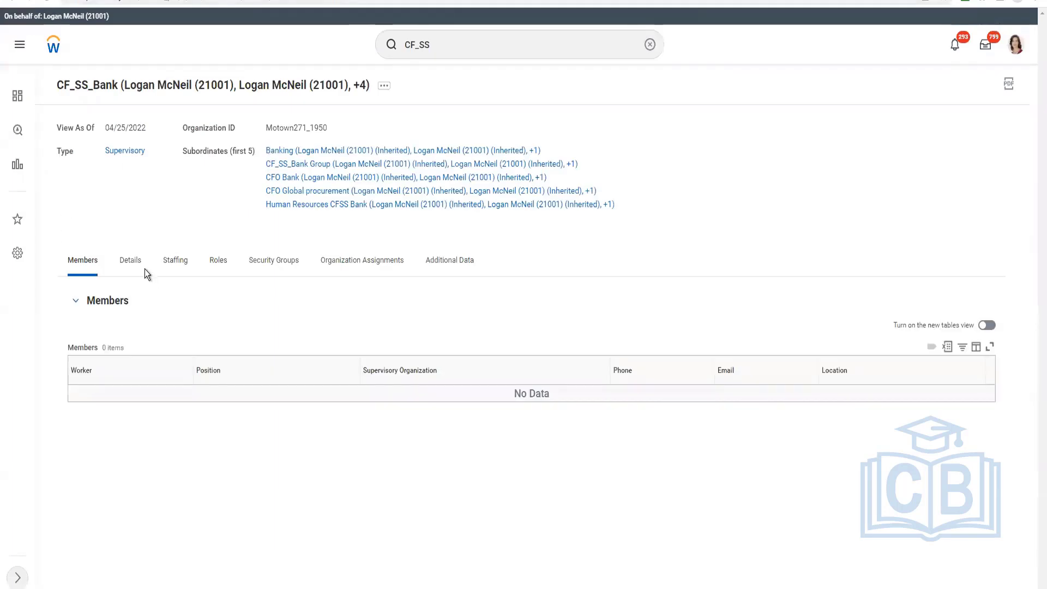
{"action": "left_click", "coordinate": [139, 265]}
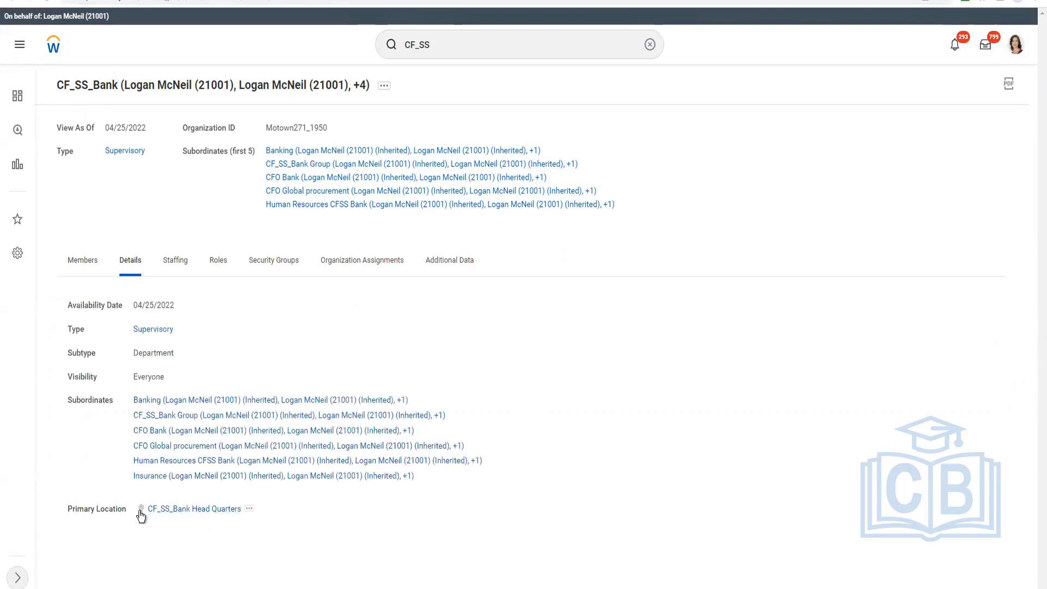
Step: View the CF_SS_Bank supervisory organization's roles, sorted by Assigned To in descending order
{"action": "left_click", "coordinate": [352, 262]}
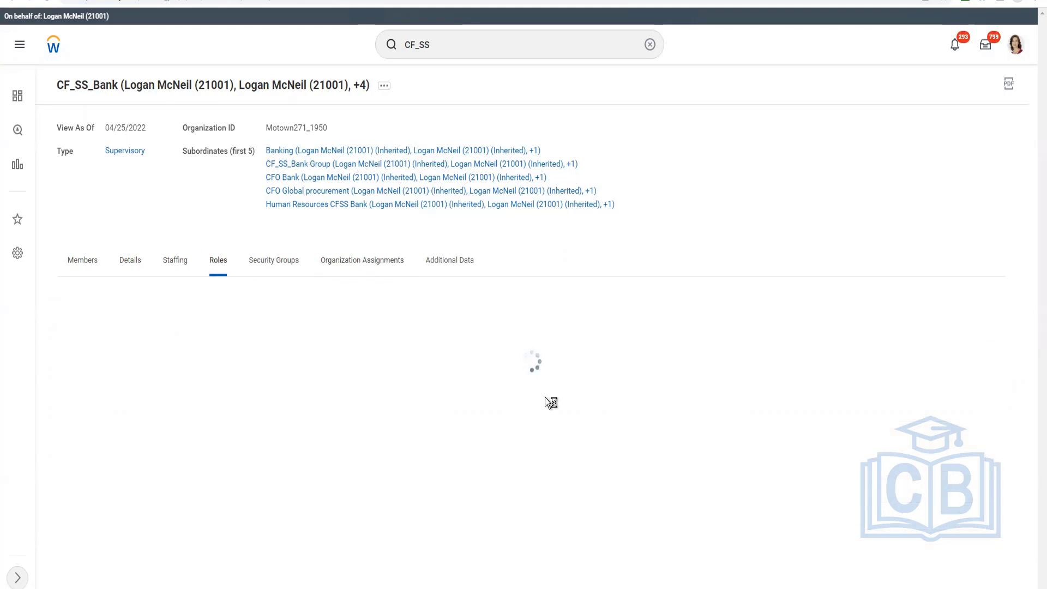
{"action": "left_click", "coordinate": [501, 351]}
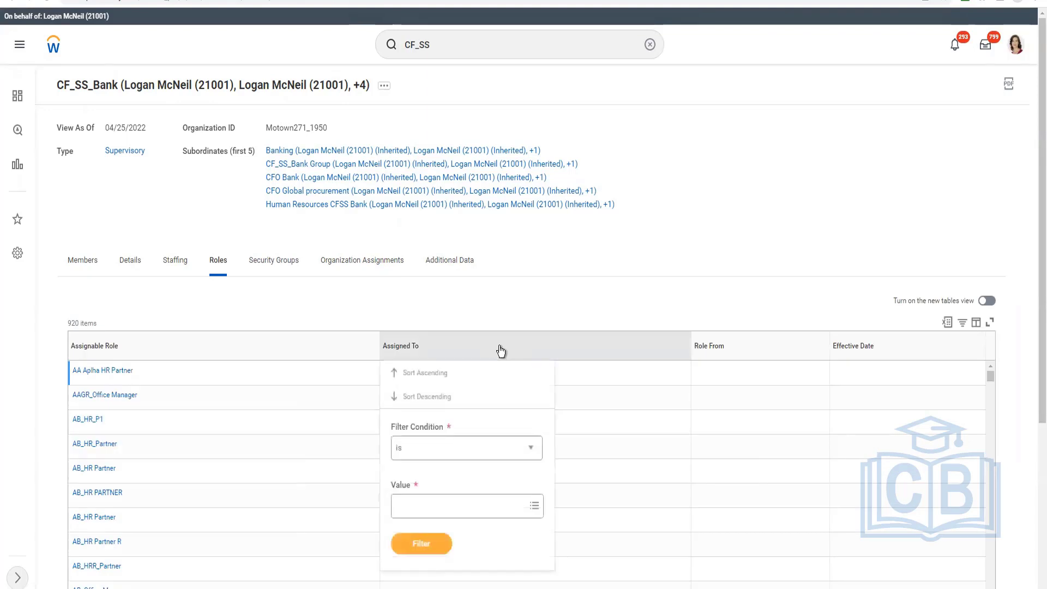
{"action": "left_click", "coordinate": [432, 403]}
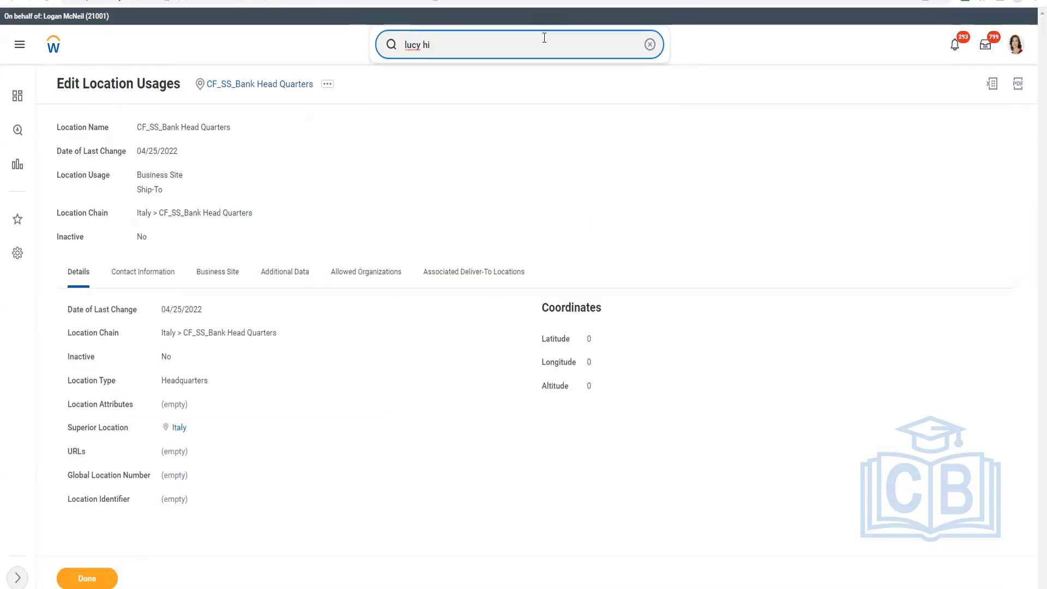
Step: Search for the pre-hire by name and examine the process history of the Propose Compensation Hire event for Motown_872 Training Manager
{"action": "type", "text": "lton"}
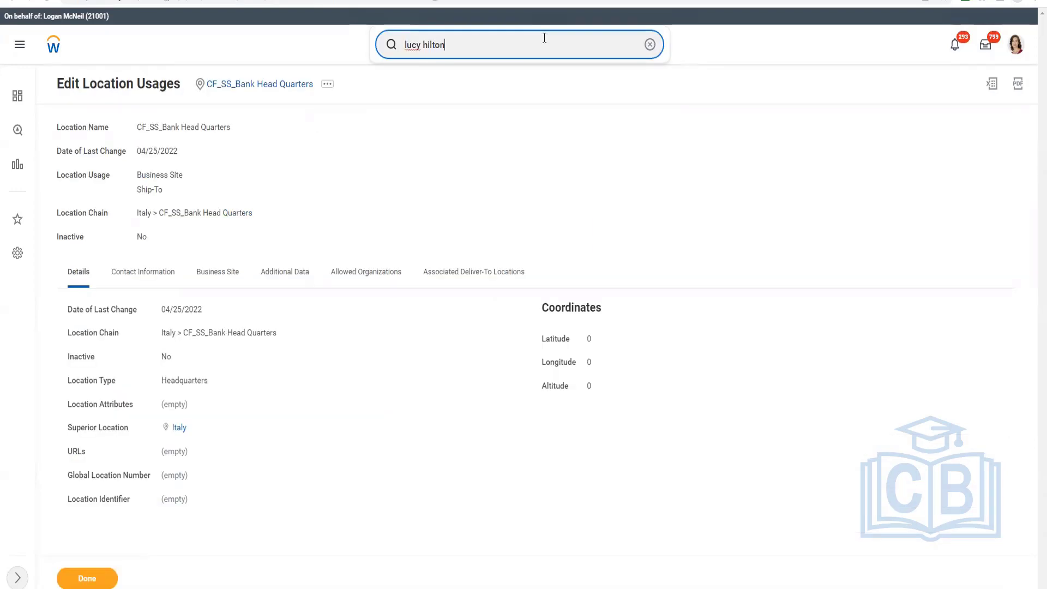
{"action": "key", "text": "Return"}
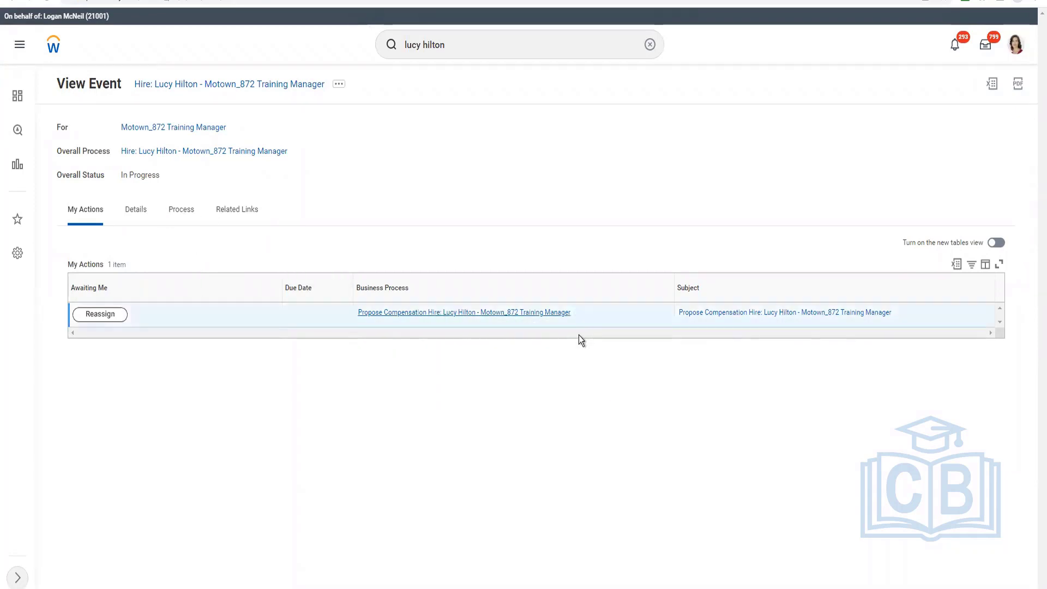
{"action": "left_click", "coordinate": [534, 327]}
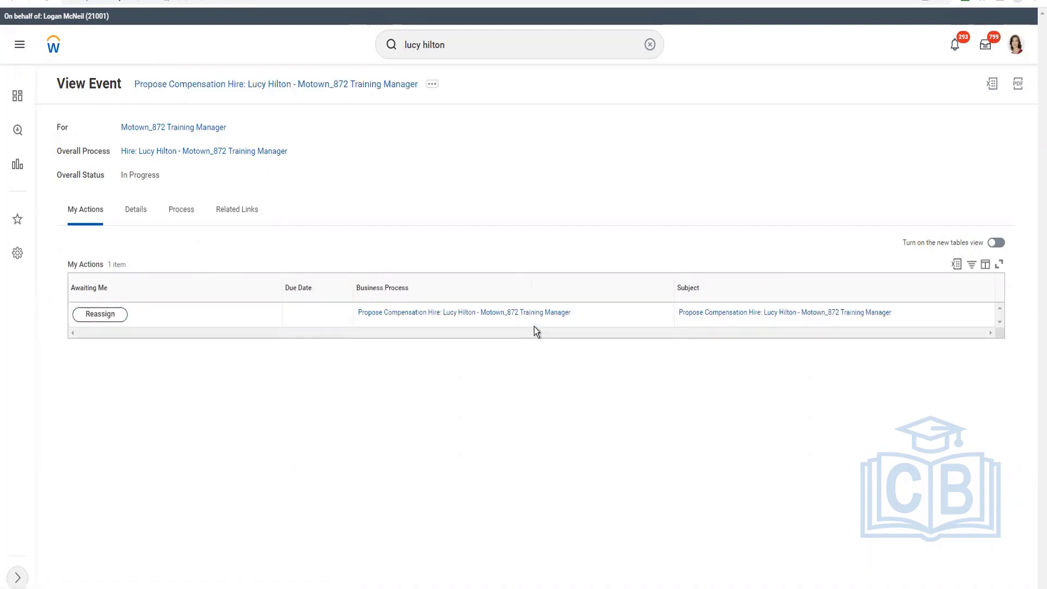
{"action": "left_click", "coordinate": [194, 208]}
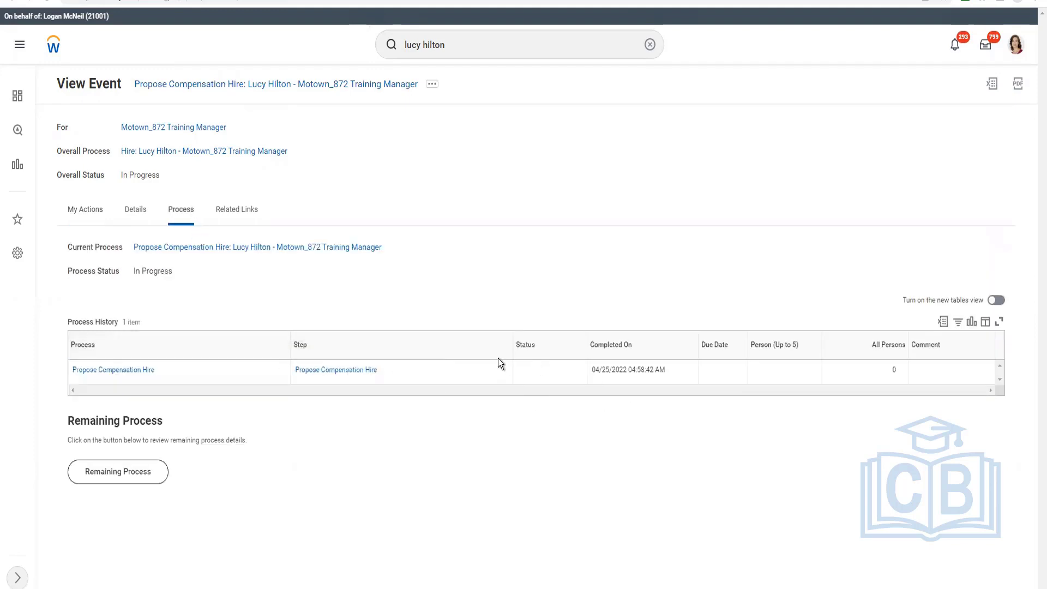
{"action": "double_click", "coordinate": [892, 370]}
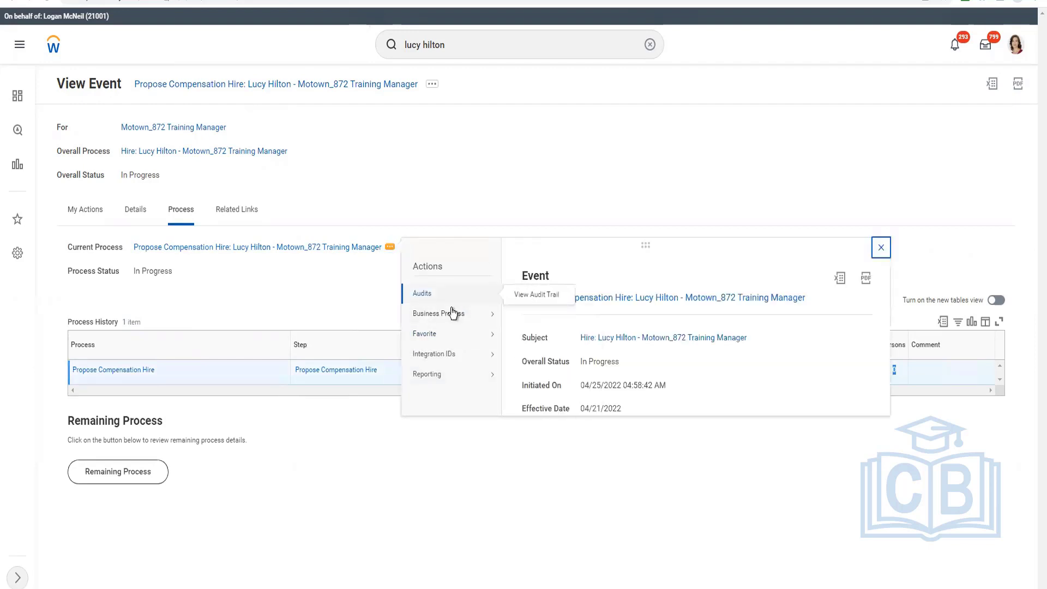
Step: View the business process definition of Propose Compensation Hire and look up the Managers Manager group of its approval step
{"action": "mouse_move", "coordinate": [452, 312]}
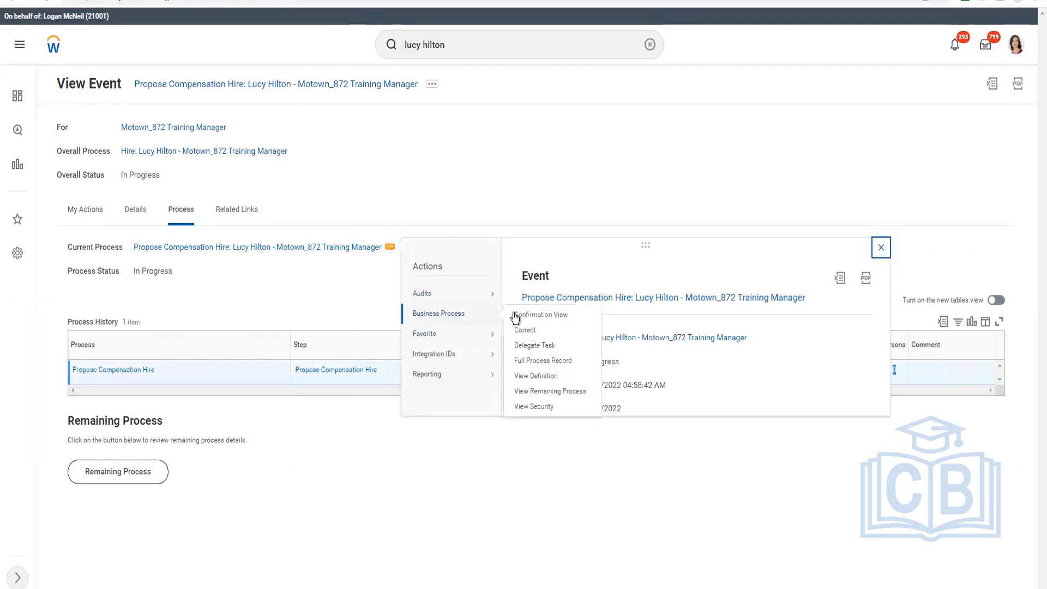
{"action": "left_click", "coordinate": [544, 376]}
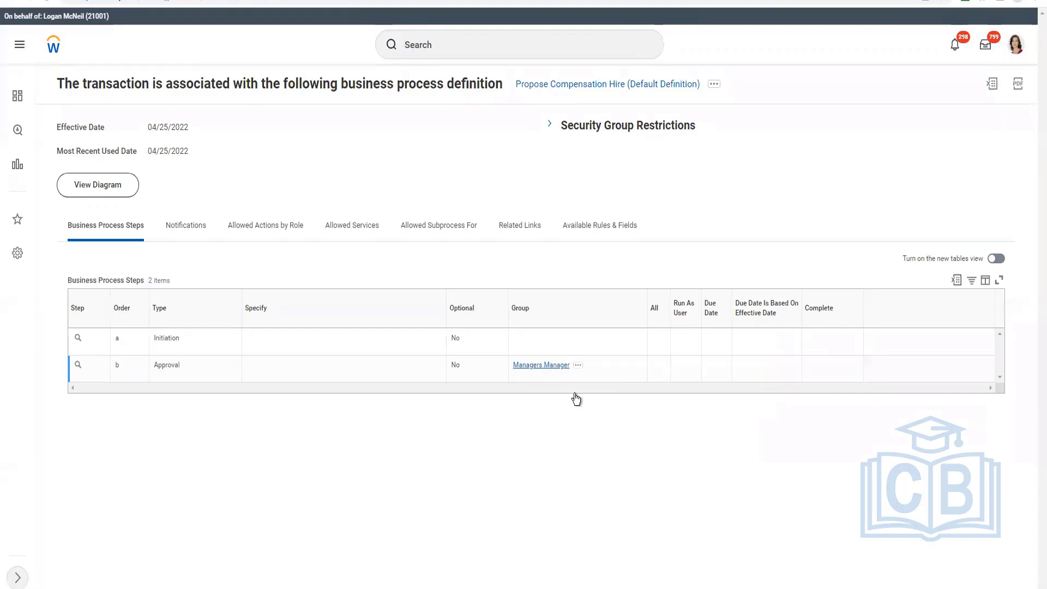
{"action": "right_click", "coordinate": [554, 368]}
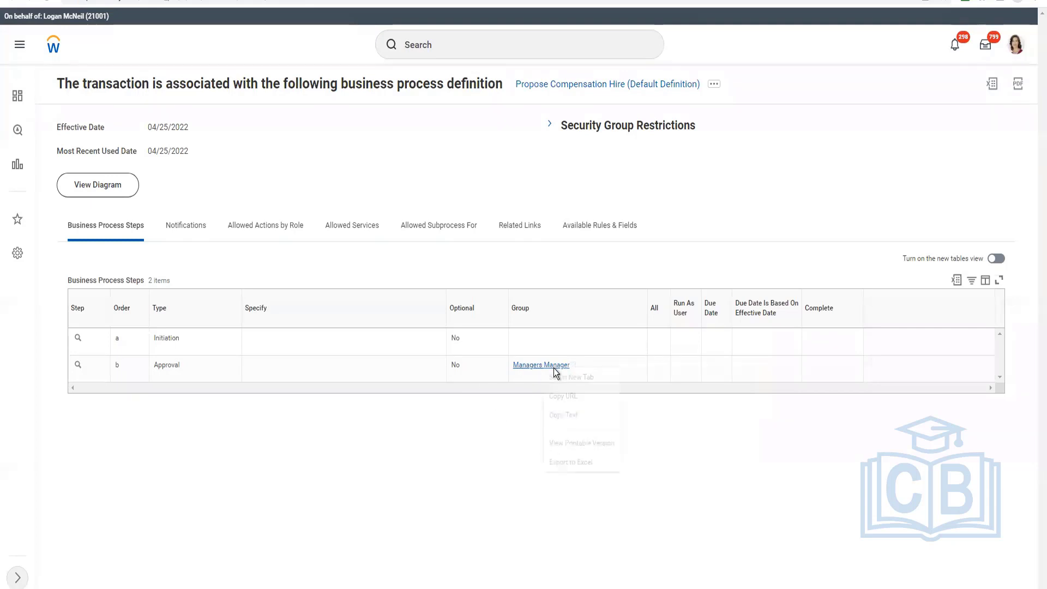
{"action": "left_click", "coordinate": [561, 378]}
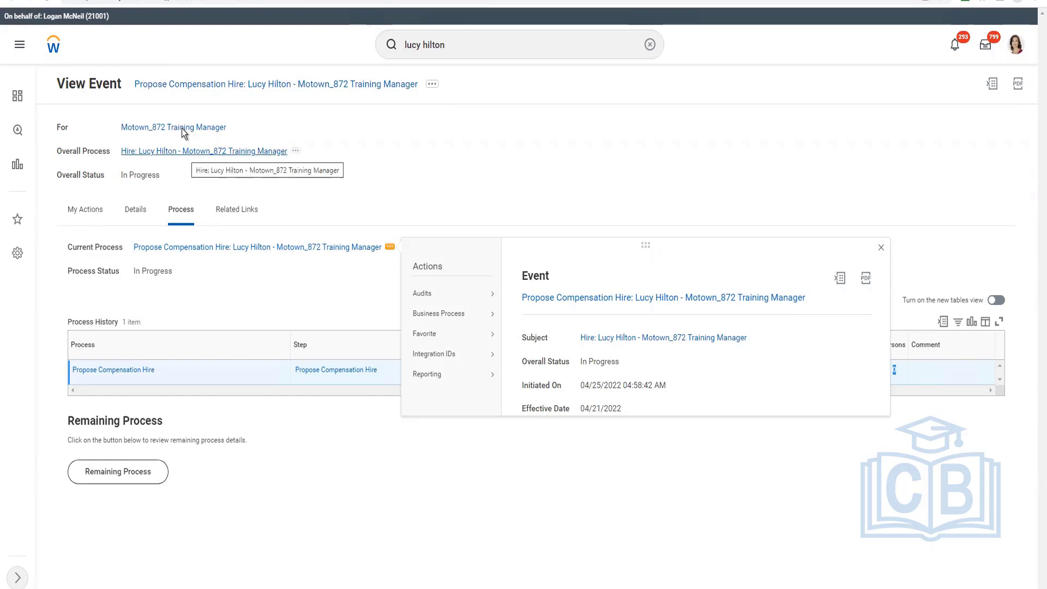
Step: From the Motown_872 Training Manager position overview, view the CF 2022 Executive Office supervisory organization's staffing and expanded details
{"action": "right_click", "coordinate": [227, 138]}
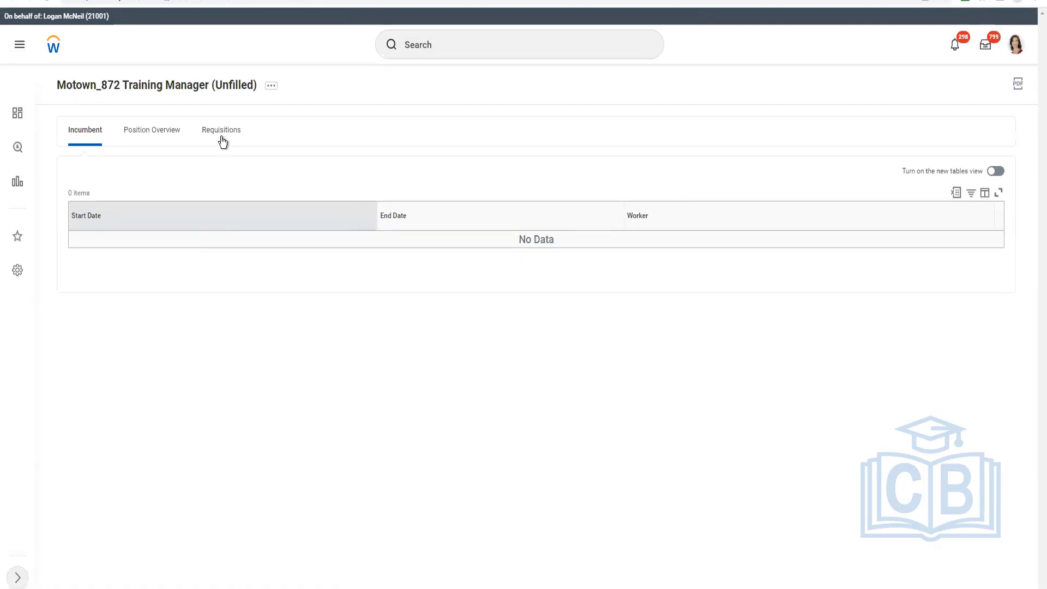
{"action": "left_click", "coordinate": [149, 137]}
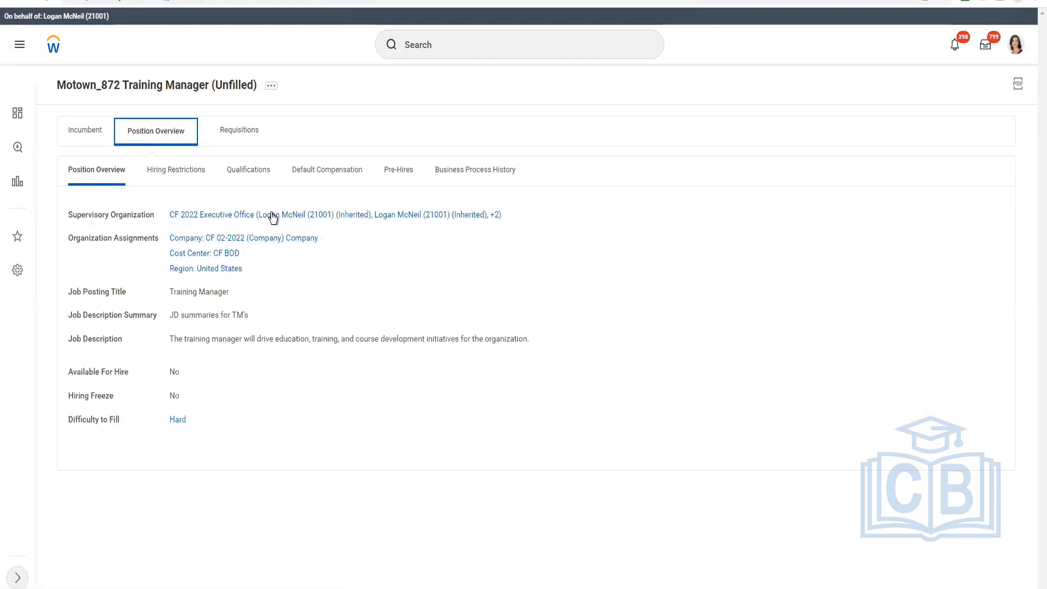
{"action": "left_click", "coordinate": [466, 253]}
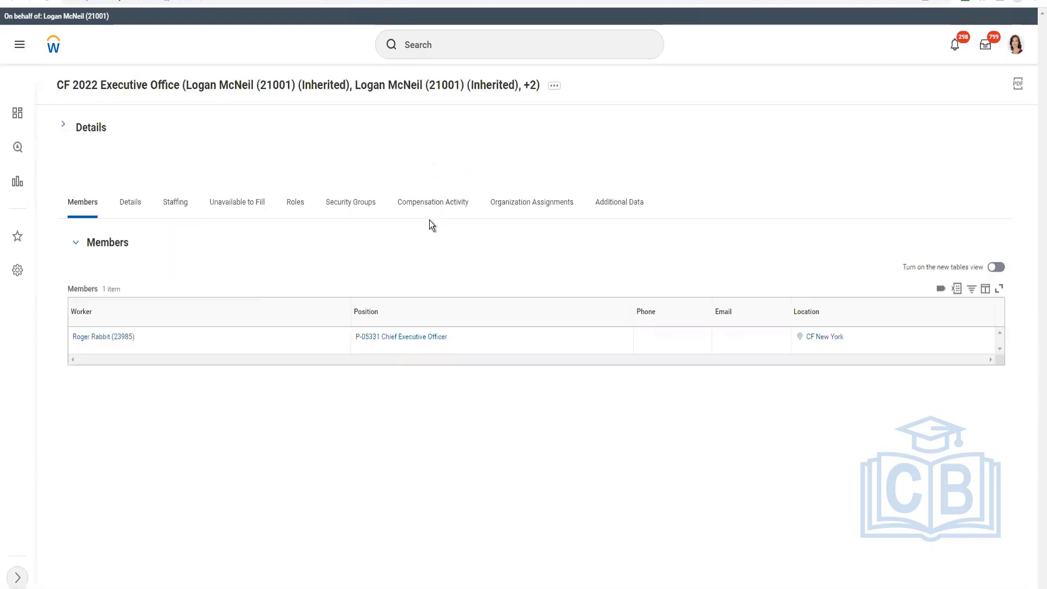
{"action": "left_click", "coordinate": [186, 202]}
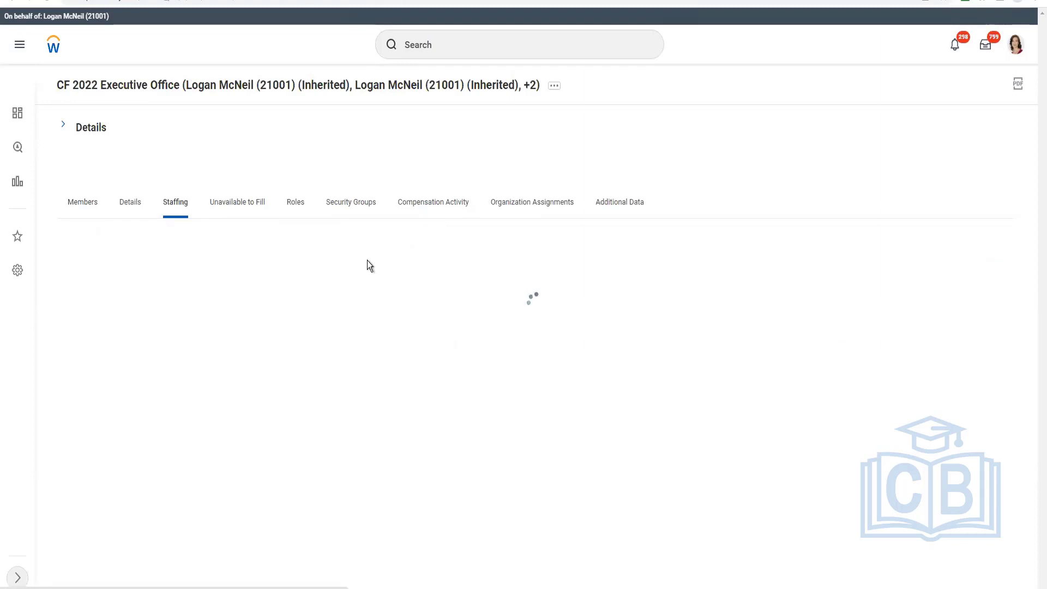
{"action": "left_click", "coordinate": [64, 124]}
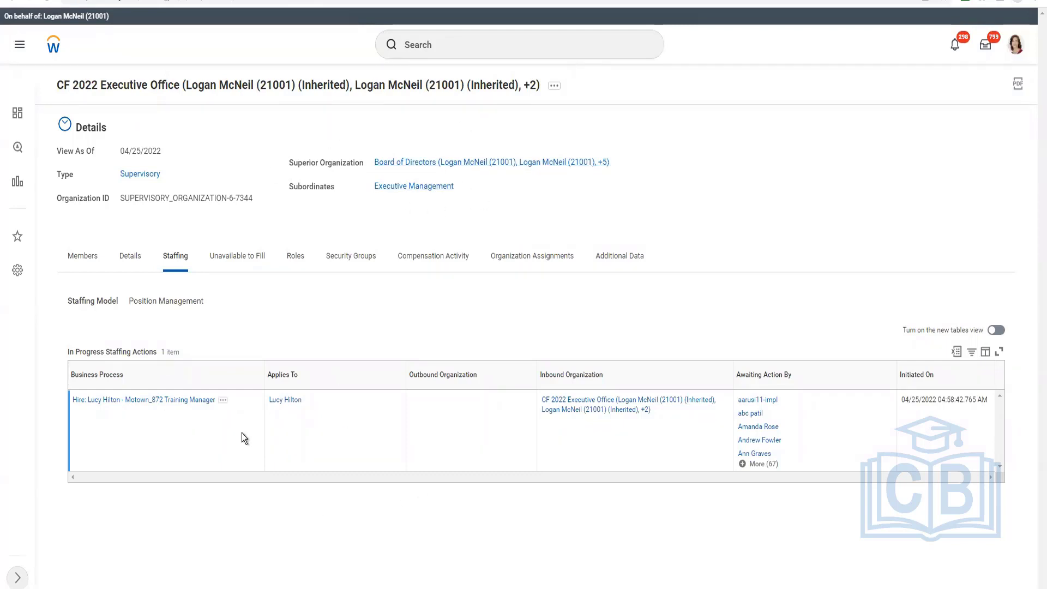
Step: View the CF 2022 Executive Office roles, sorted by Assigned To in descending order
{"action": "left_click", "coordinate": [295, 257]}
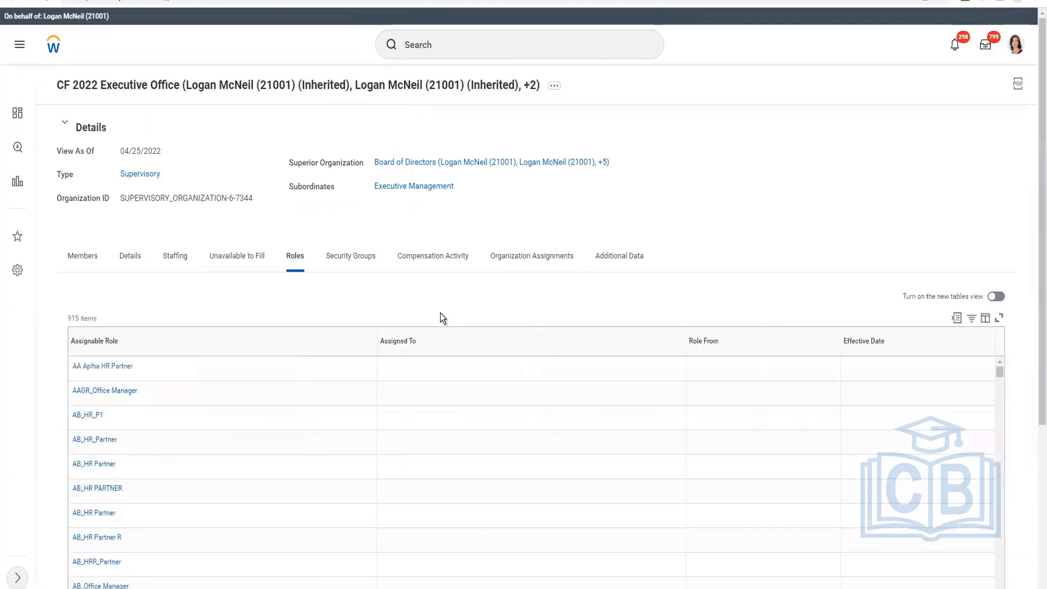
{"action": "left_click", "coordinate": [431, 347]}
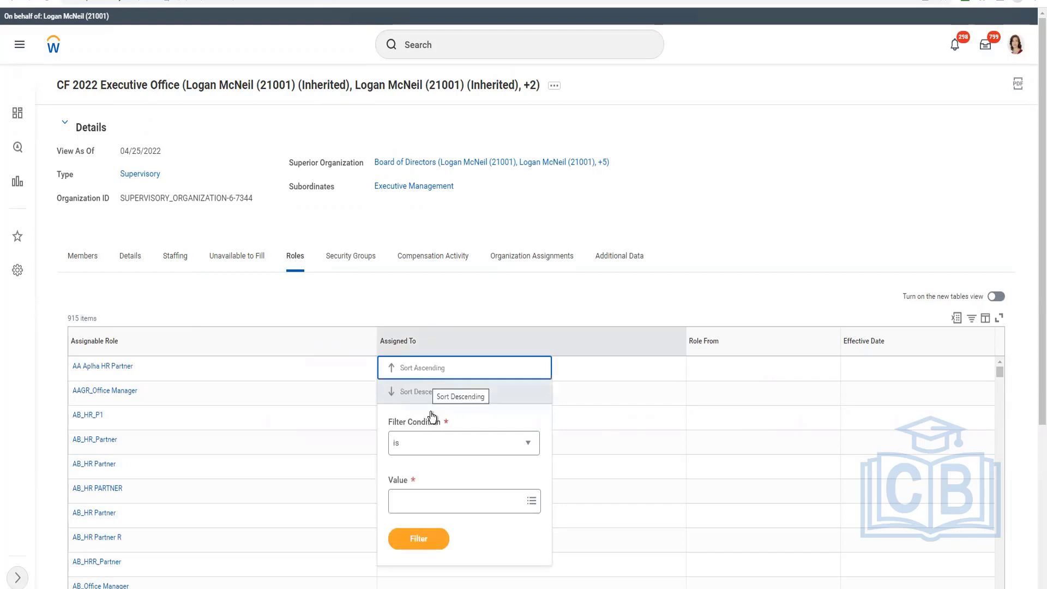
{"action": "left_click", "coordinate": [168, 338]}
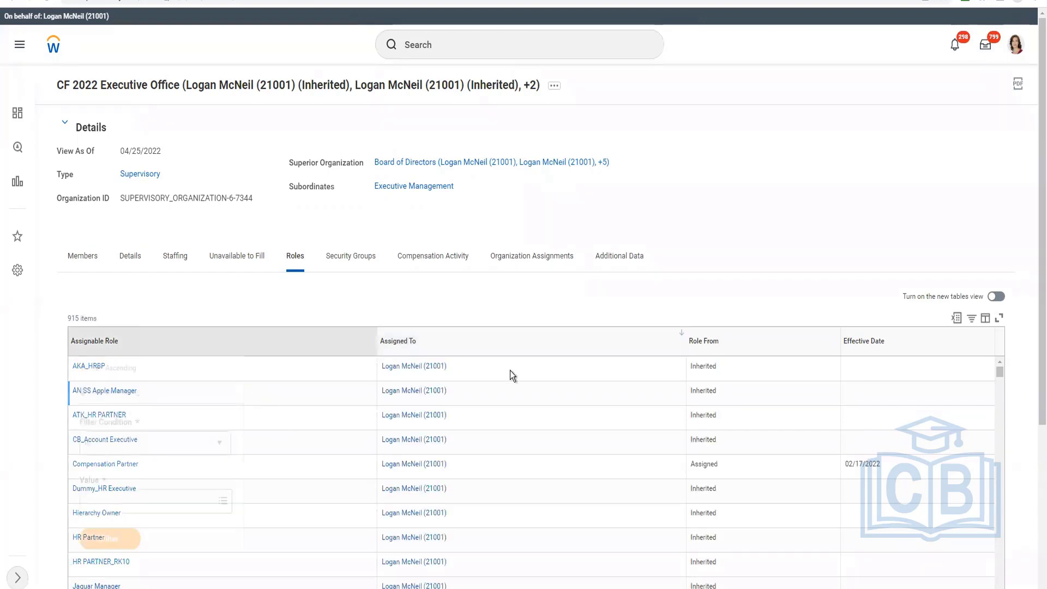
Step: Filter the assignable roles of CF 2022 Executive Office to those matching "manager"
{"action": "left_click", "coordinate": [195, 340]}
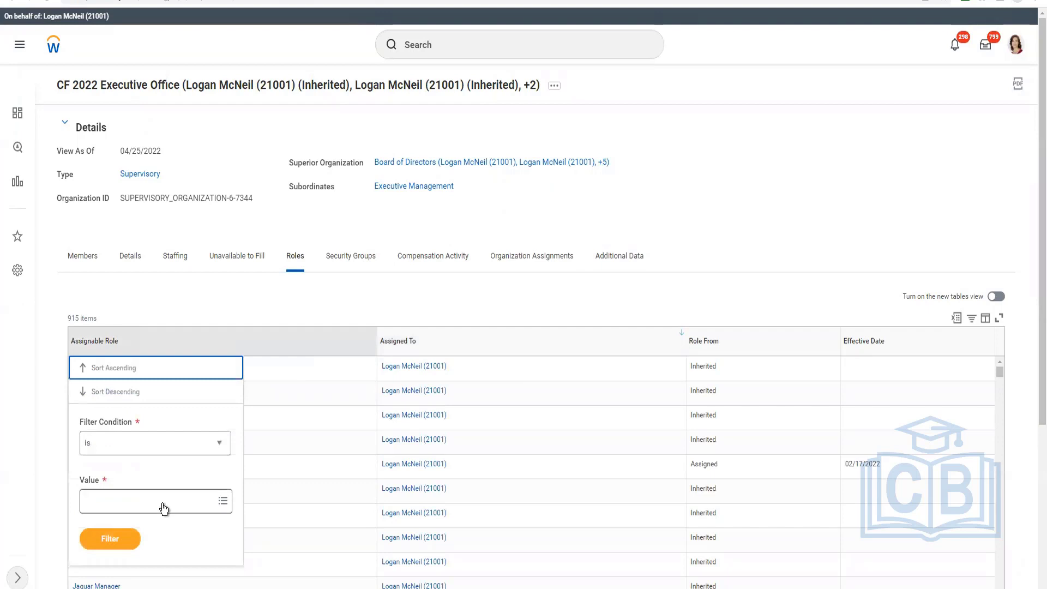
{"action": "left_click", "coordinate": [164, 508]}
{"action": "type", "text": "manag"}
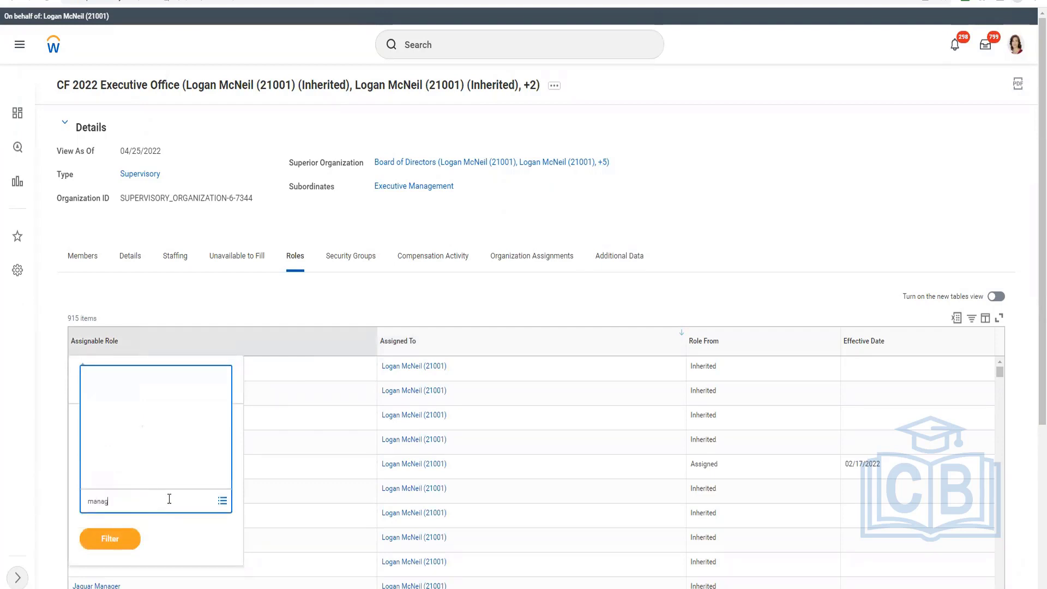
{"action": "type", "text": "er"}
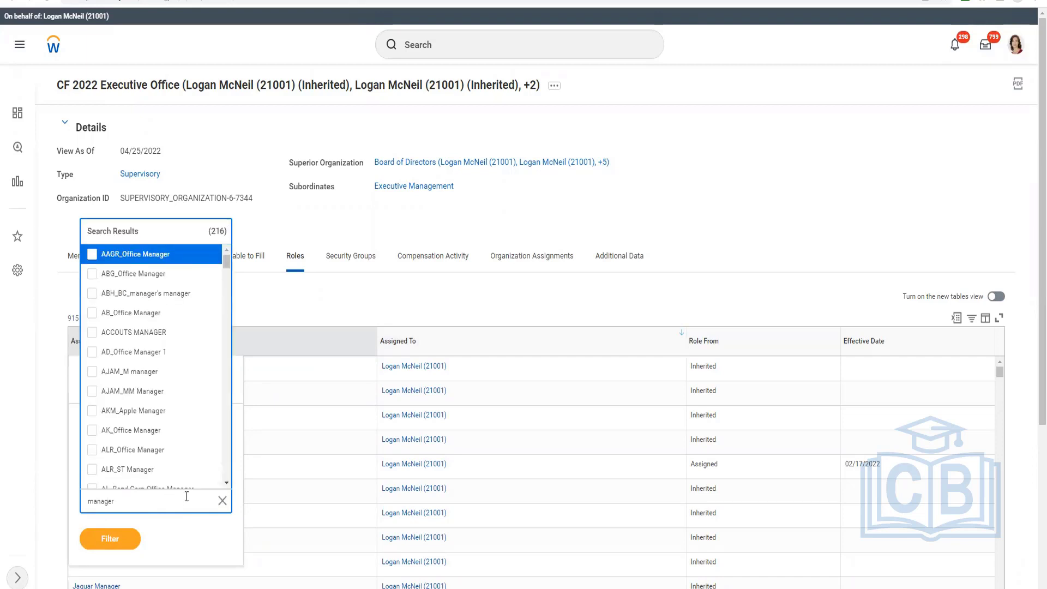
{"action": "left_click_drag", "start_coordinate": [224, 262], "coordinate": [227, 522]}
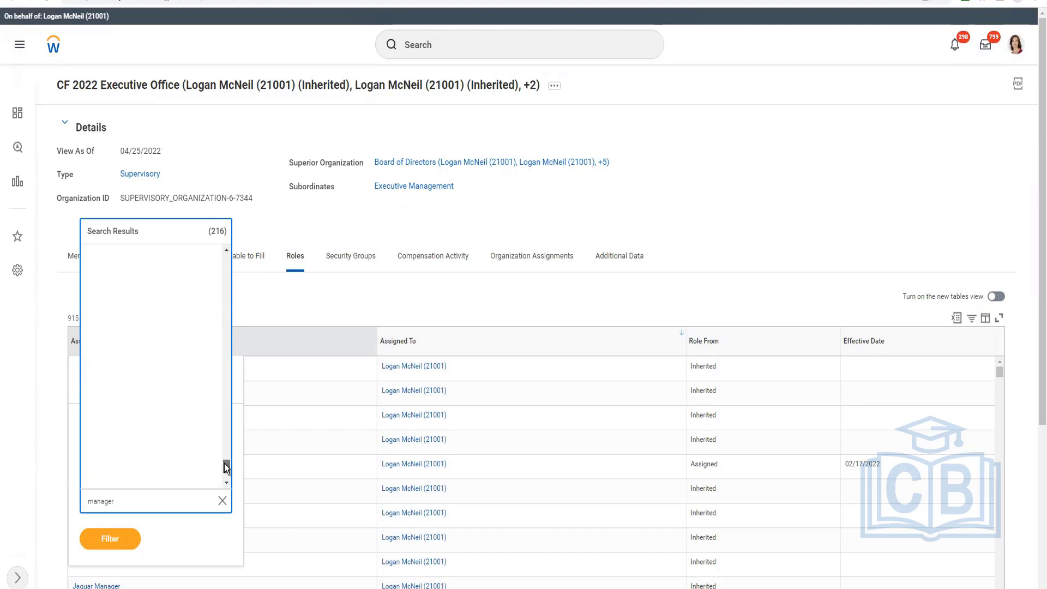
{"action": "scroll", "coordinate": [225, 480], "scroll_direction": "down", "scroll_amount": 5}
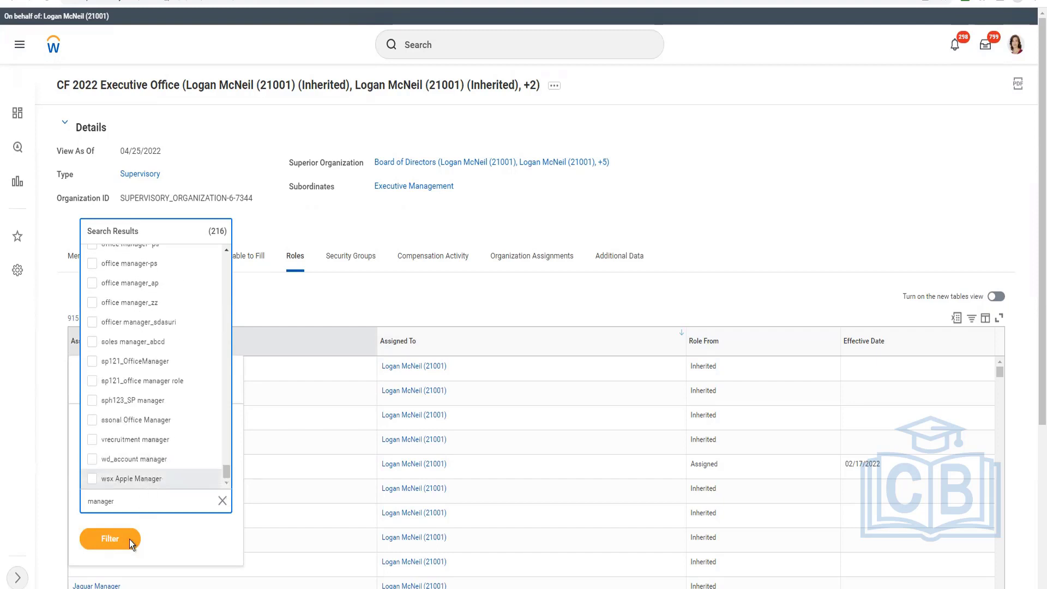
{"action": "key", "text": "ctrl+a"}
{"action": "left_click", "coordinate": [121, 561]}
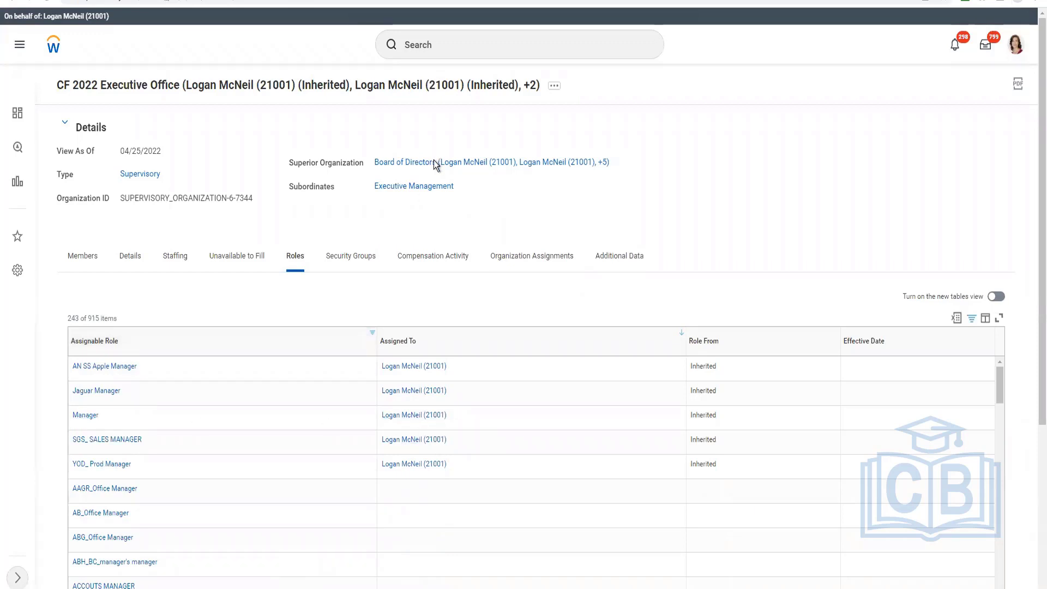
Step: View the superior organization Board of Directors and examine its staffing, organization assignments and members
{"action": "right_click", "coordinate": [464, 177]}
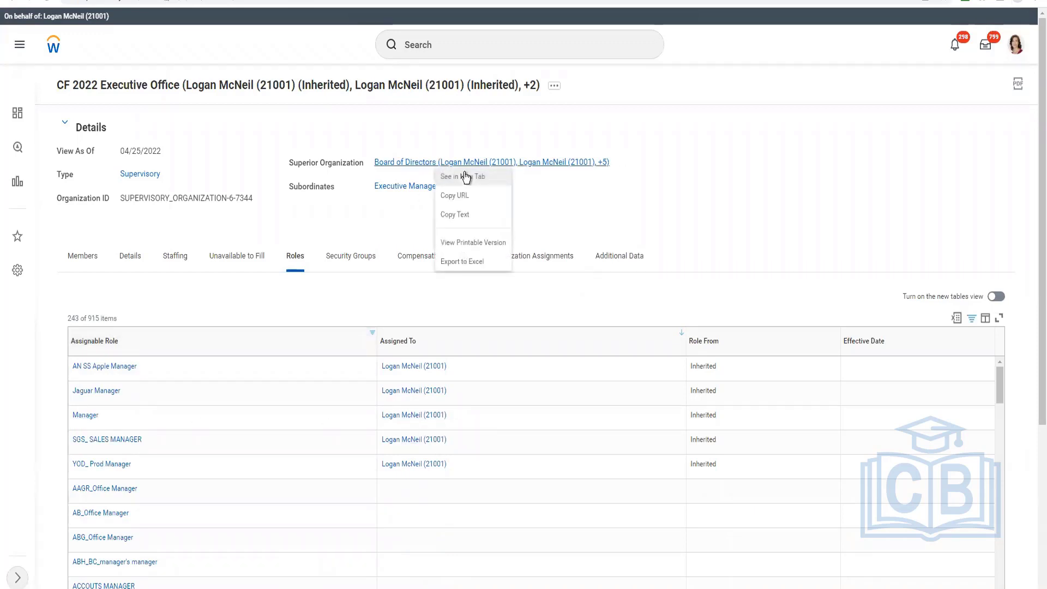
{"action": "left_click", "coordinate": [640, 255]}
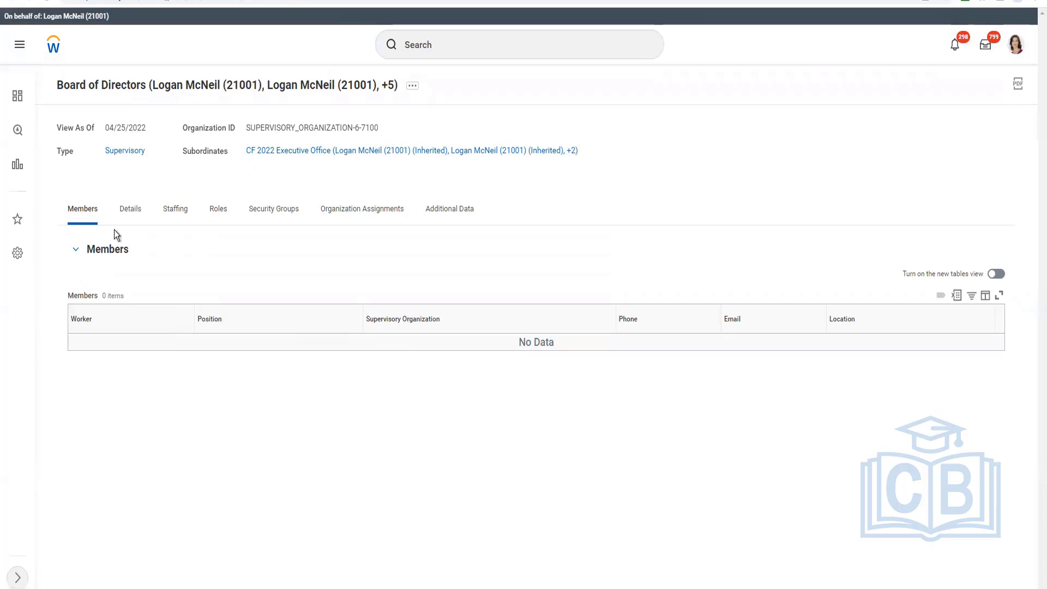
{"action": "left_click", "coordinate": [176, 210]}
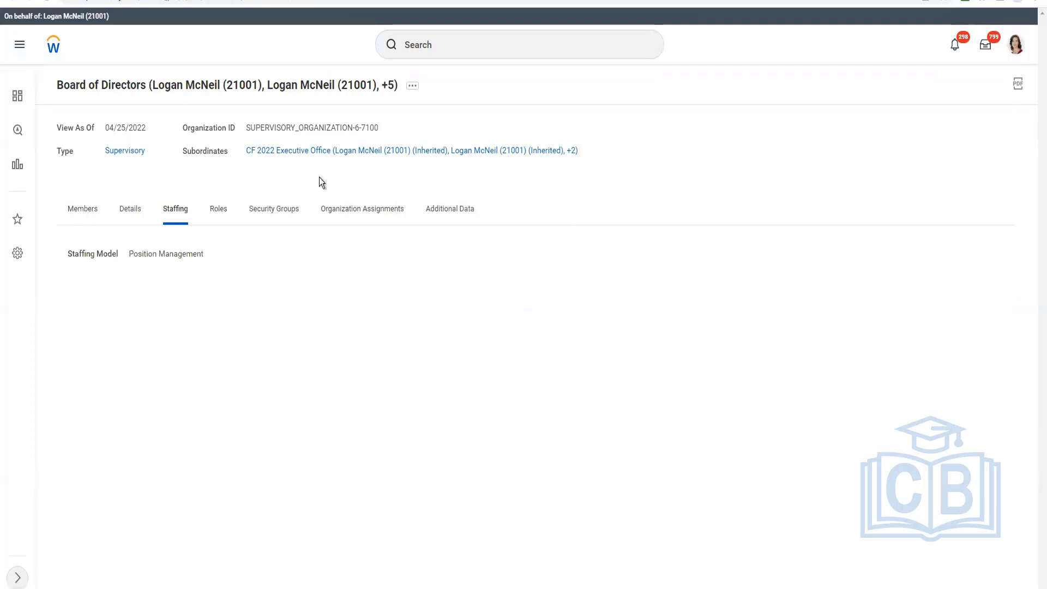
{"action": "key", "text": "Home"}
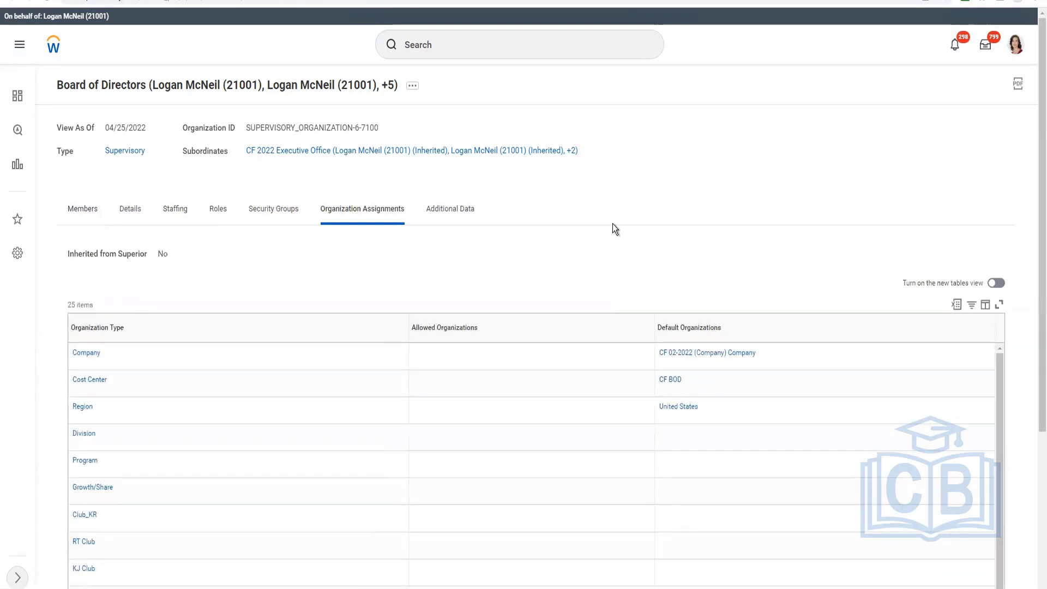
{"action": "left_click", "coordinate": [91, 218]}
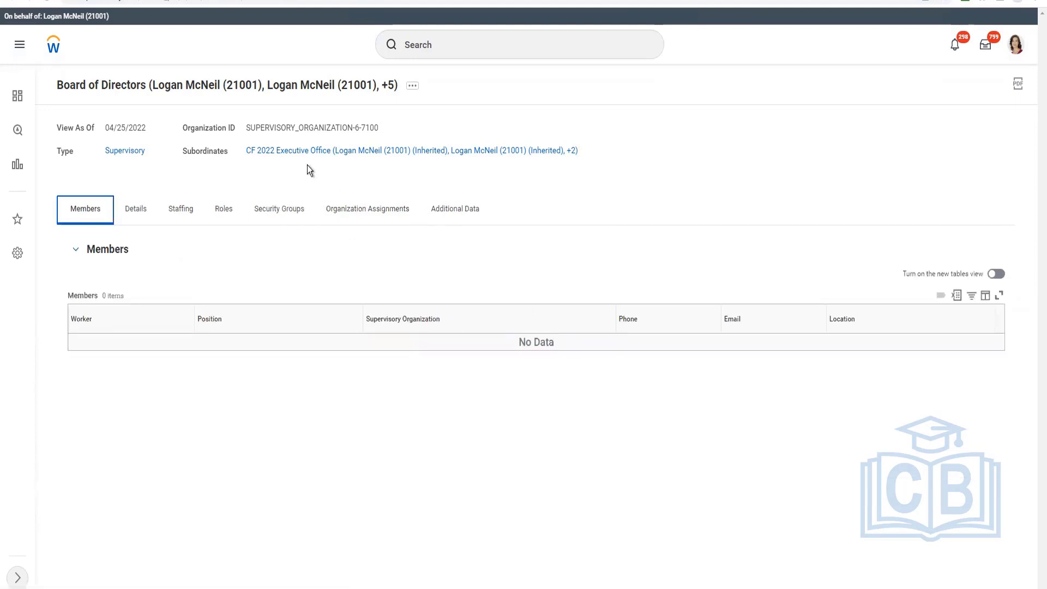
Step: Open the CF APR 2022 Org Tree workbook from the Documents folder in Excel and cancel the recovered-files prompt
{"action": "key", "text": "super+e"}
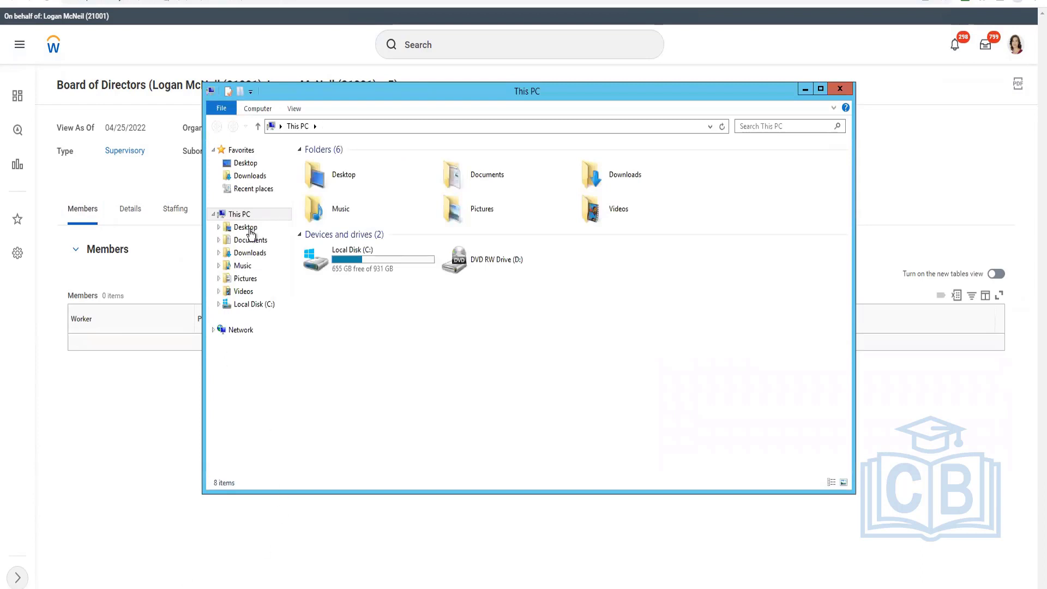
{"action": "left_click", "coordinate": [250, 241]}
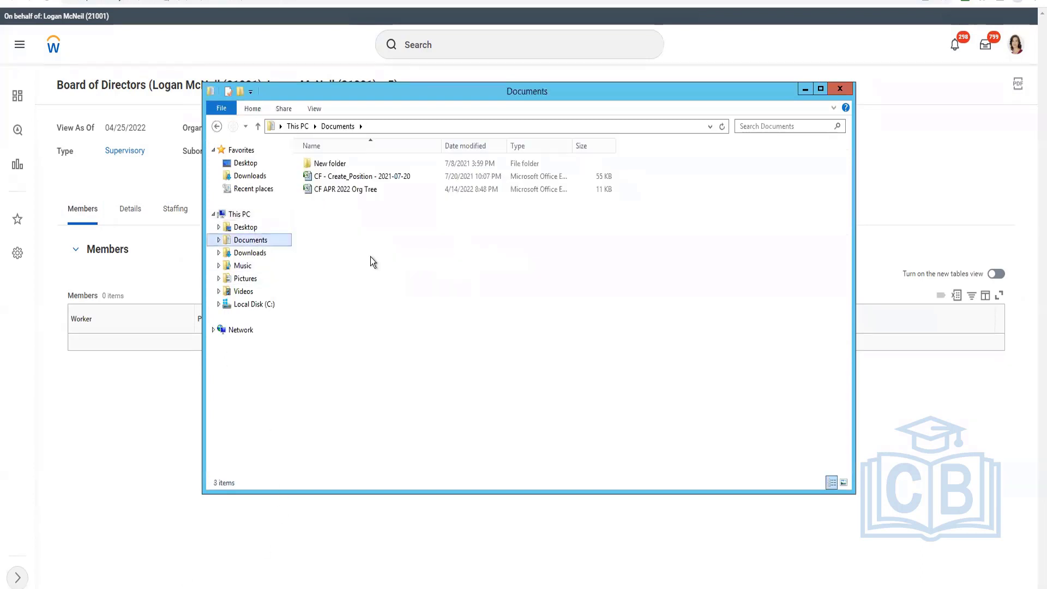
{"action": "double_click", "coordinate": [355, 189]}
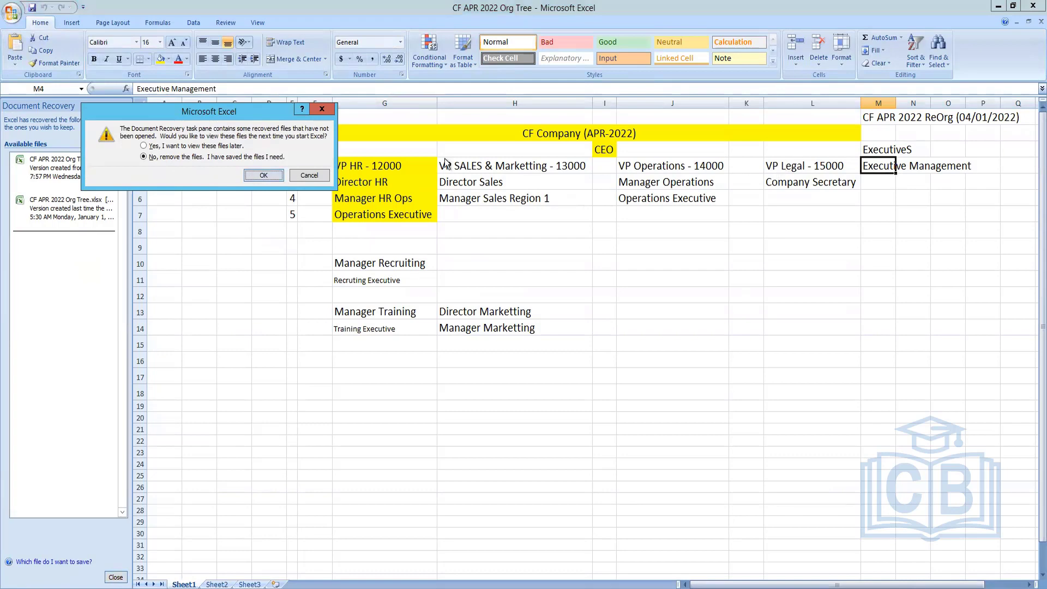
{"action": "left_click", "coordinate": [299, 176]}
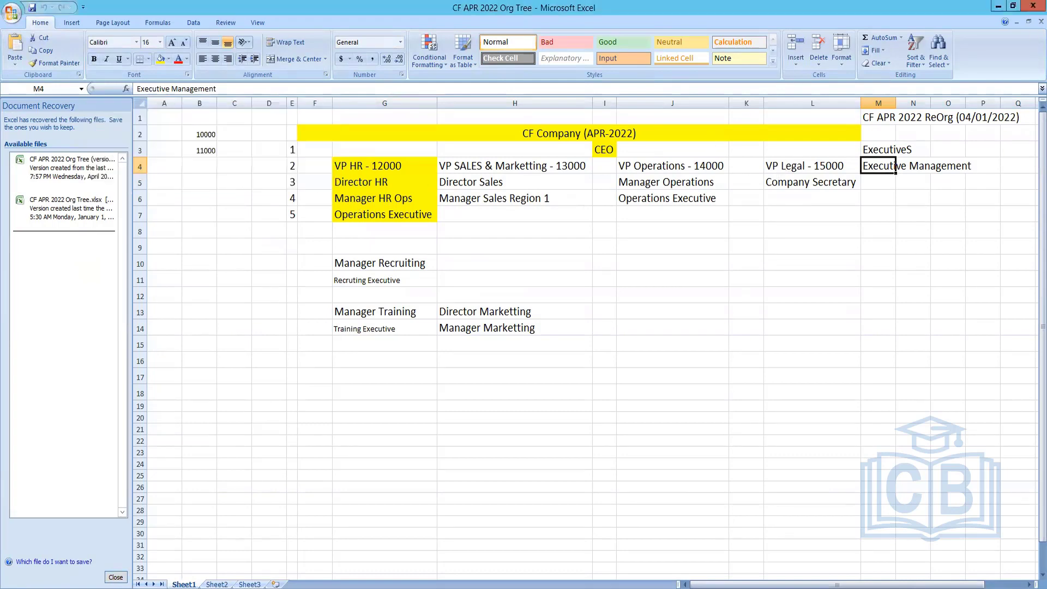
Step: Return to the pending Propose Compensation Hire event in Workday and view the Business Process Unassigned Step Audit
{"action": "left_click", "coordinate": [998, 6]}
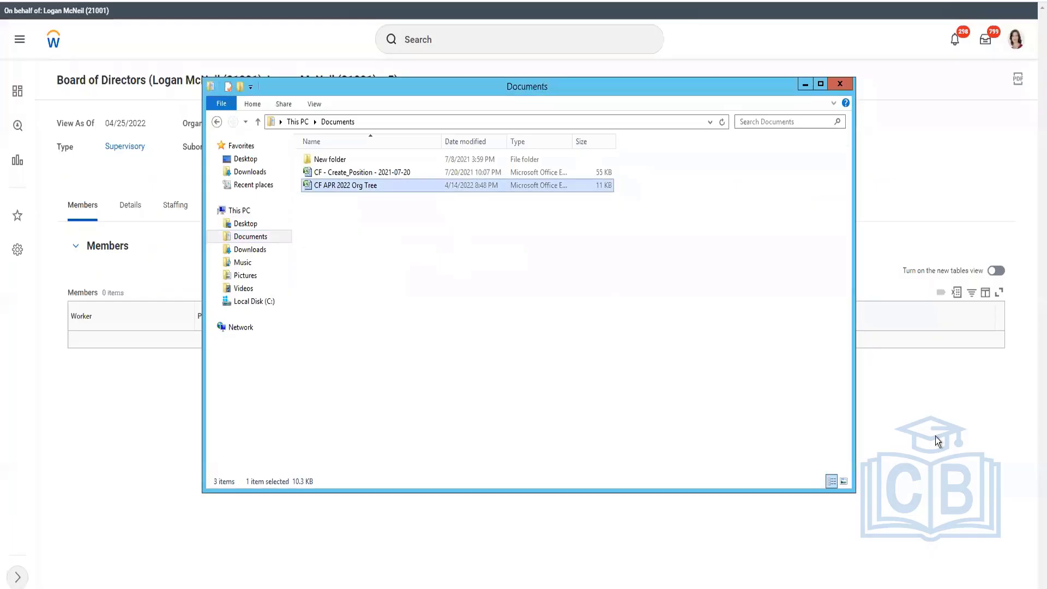
{"action": "left_click", "coordinate": [138, 443]}
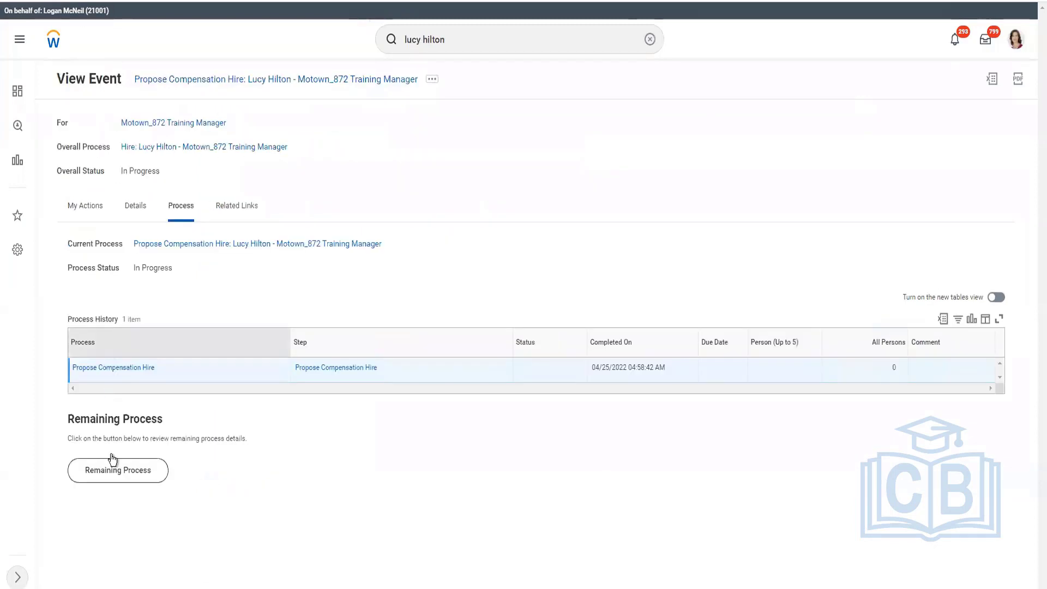
{"action": "left_click", "coordinate": [84, 206]}
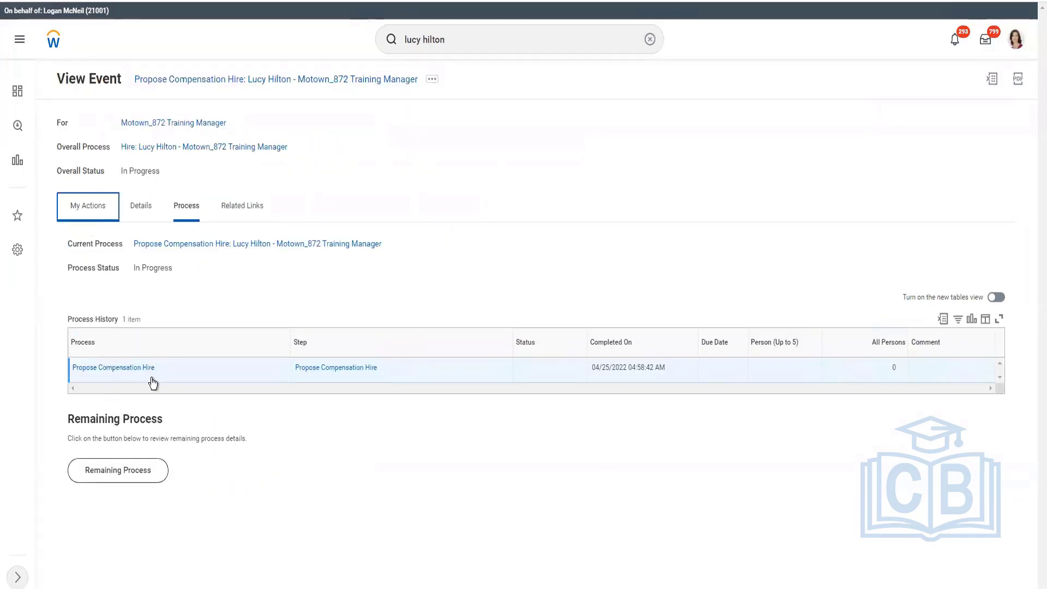
{"action": "left_click", "coordinate": [106, 313]}
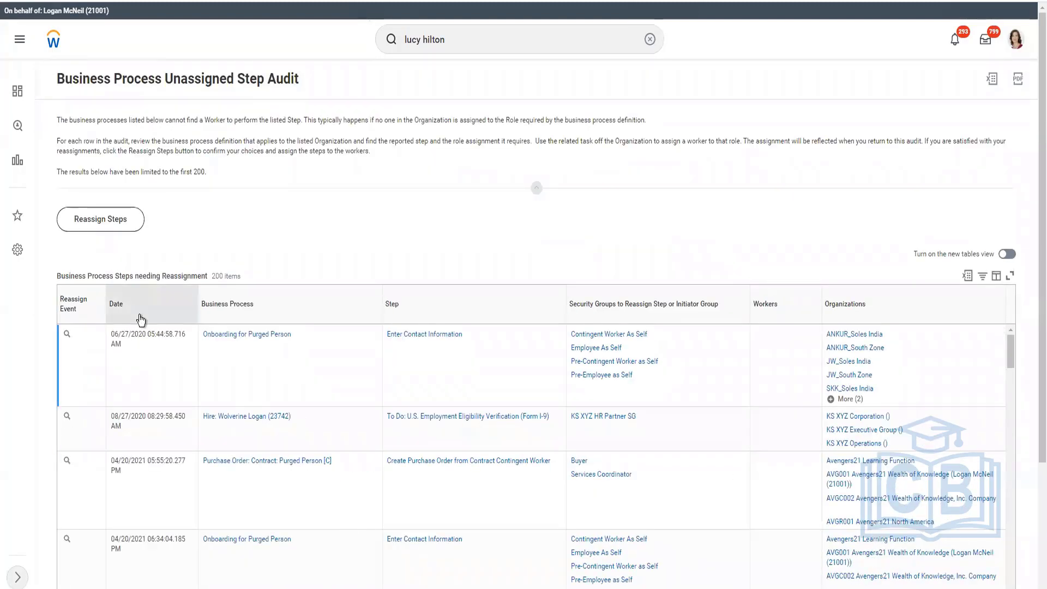
{"action": "left_click", "coordinate": [483, 42]}
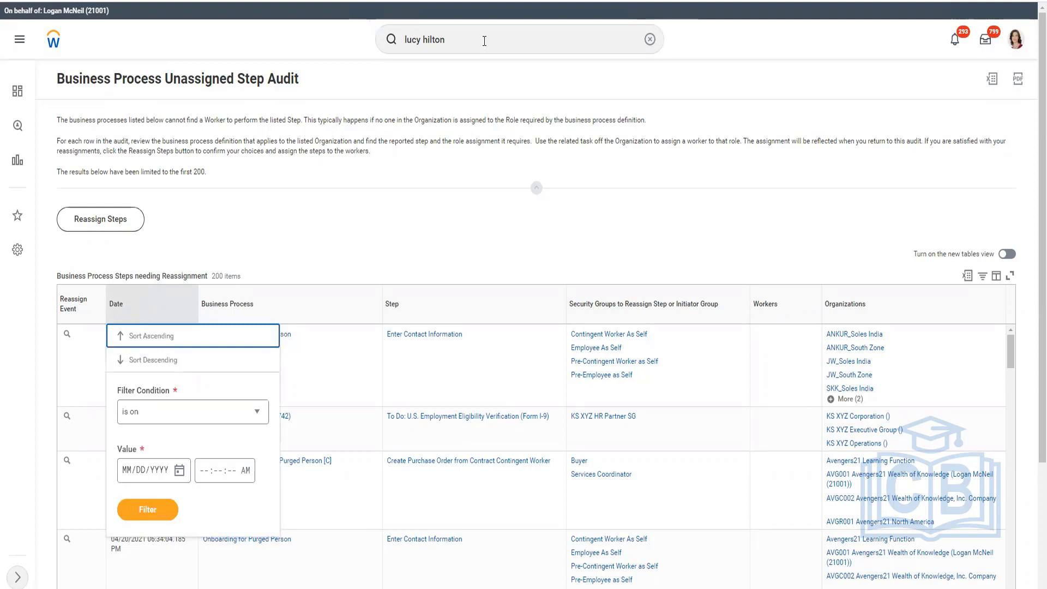
{"action": "key", "text": "Escape"}
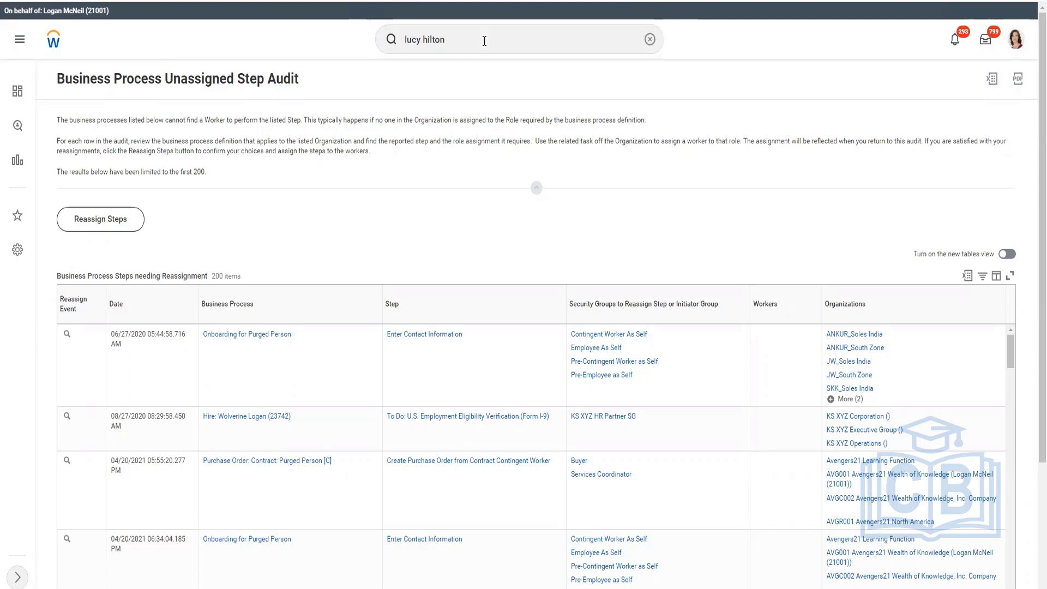
Step: Search for "reassign task" and open the Reassign Tasks task
{"action": "left_click", "coordinate": [485, 41]}
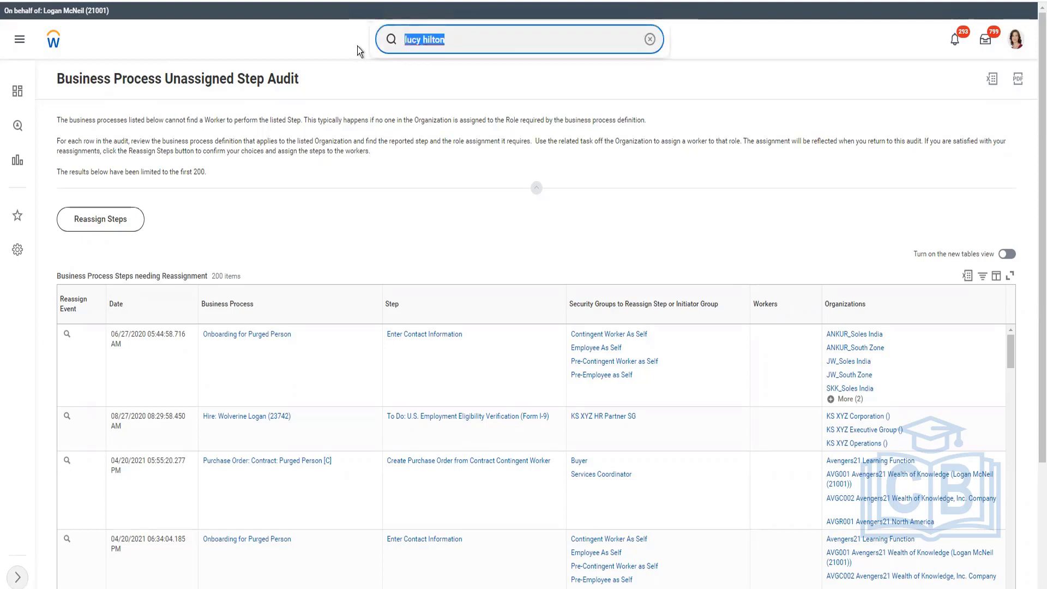
{"action": "key", "text": "BackSpace"}
{"action": "type", "text": "reassi"}
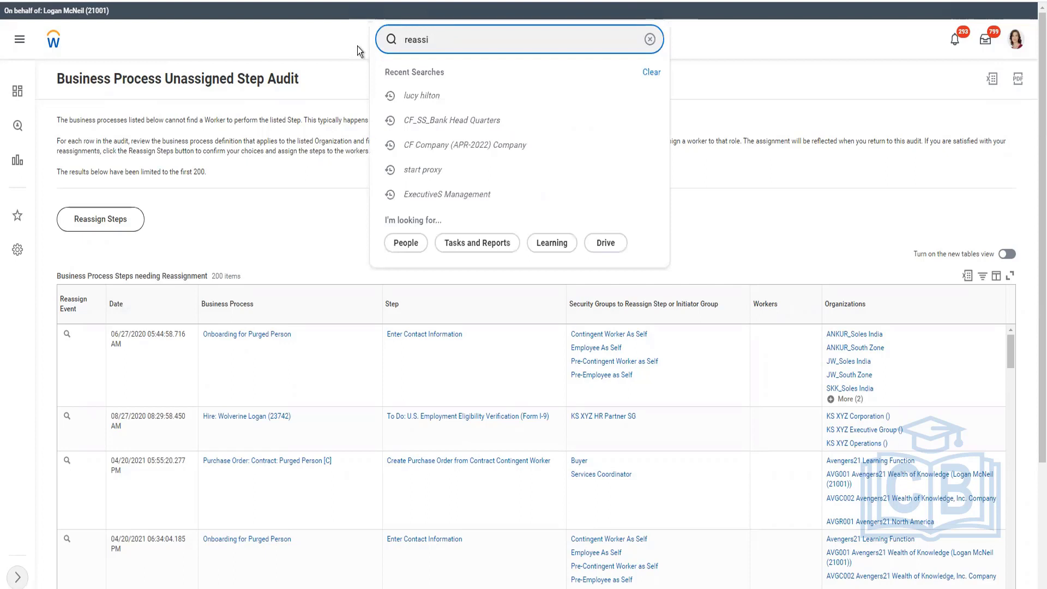
{"action": "type", "text": "gn task"}
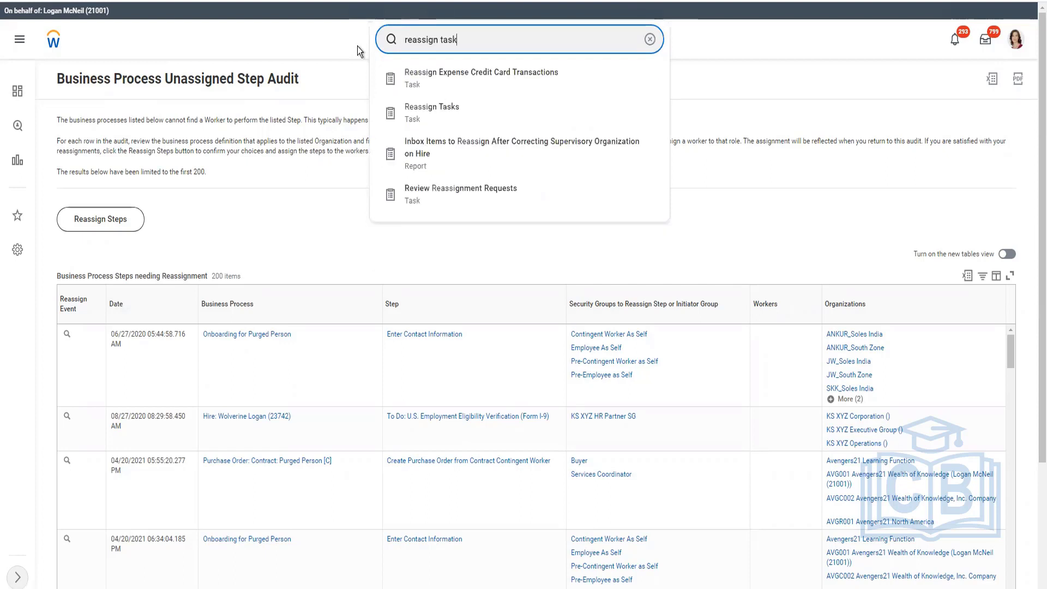
{"action": "key", "text": "Return"}
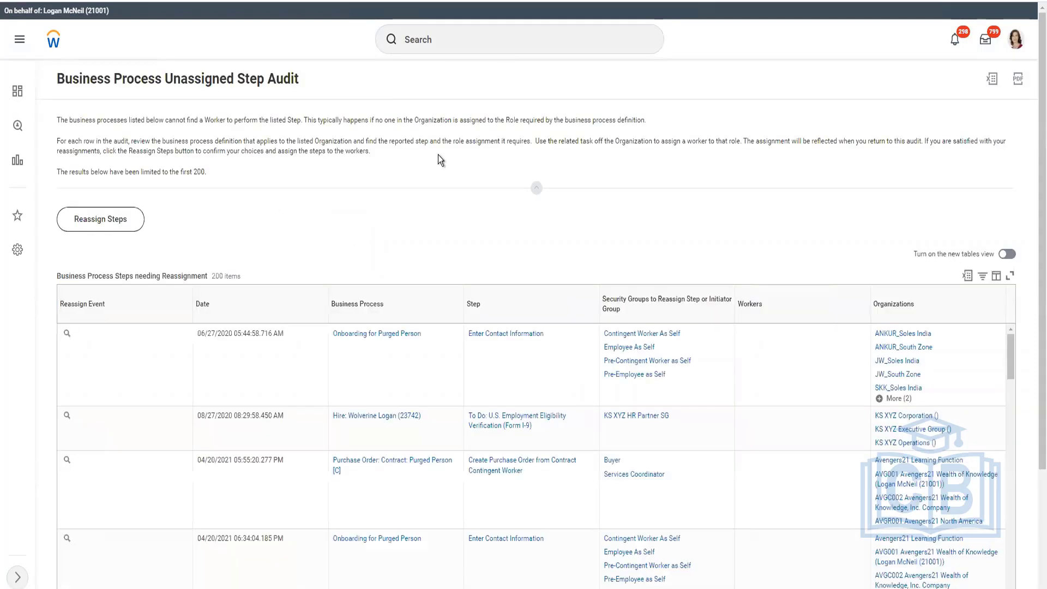
{"action": "left_click", "coordinate": [471, 39]}
{"action": "left_click", "coordinate": [449, 102]}
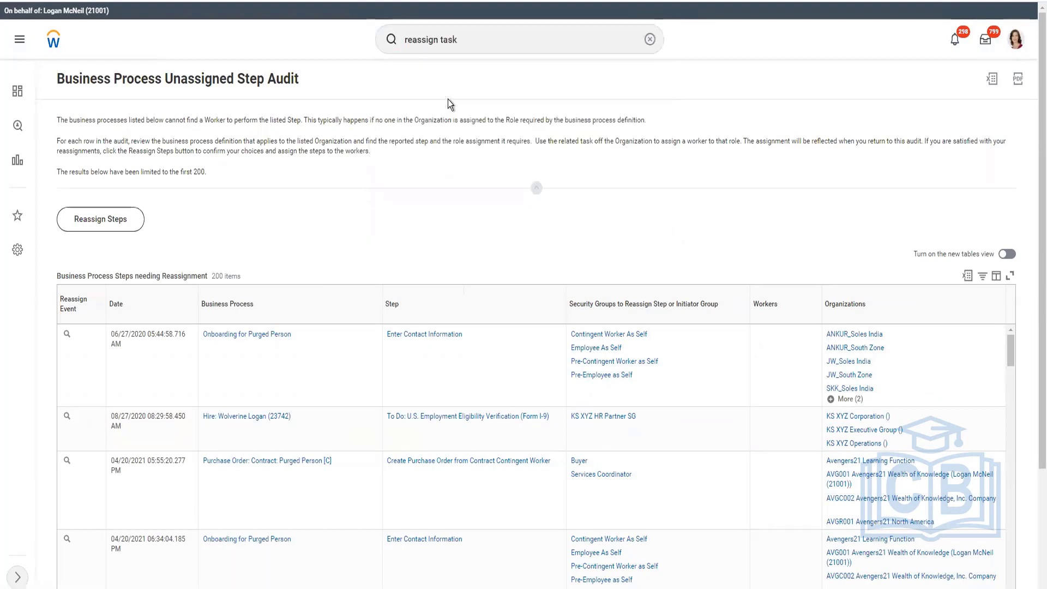
{"action": "left_click", "coordinate": [180, 168]}
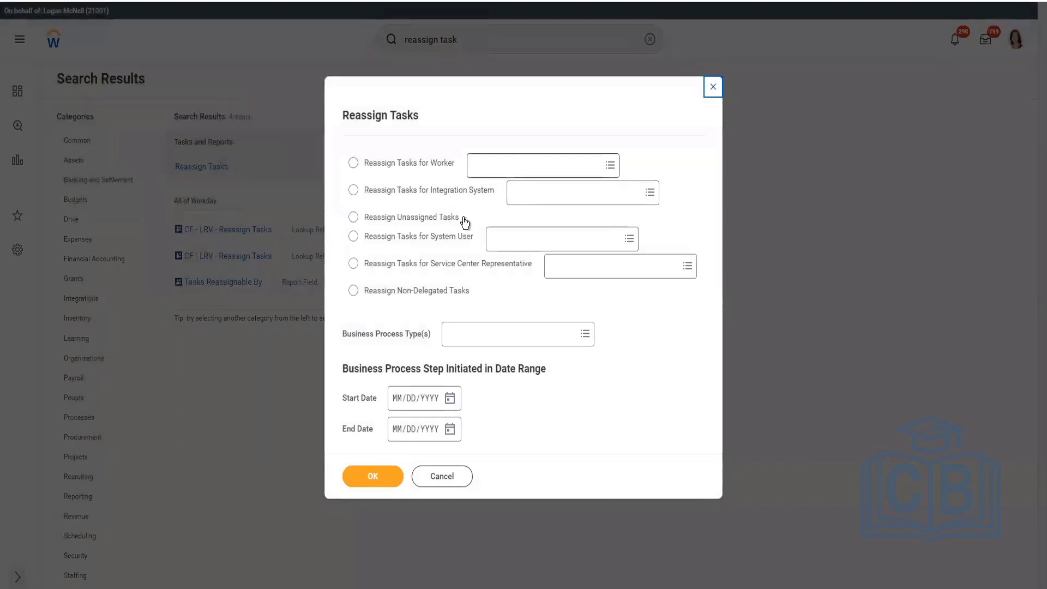
Step: List the unassigned tasks for reassignment, with a step-initiated start date of 04/21/2022
{"action": "left_click", "coordinate": [440, 220]}
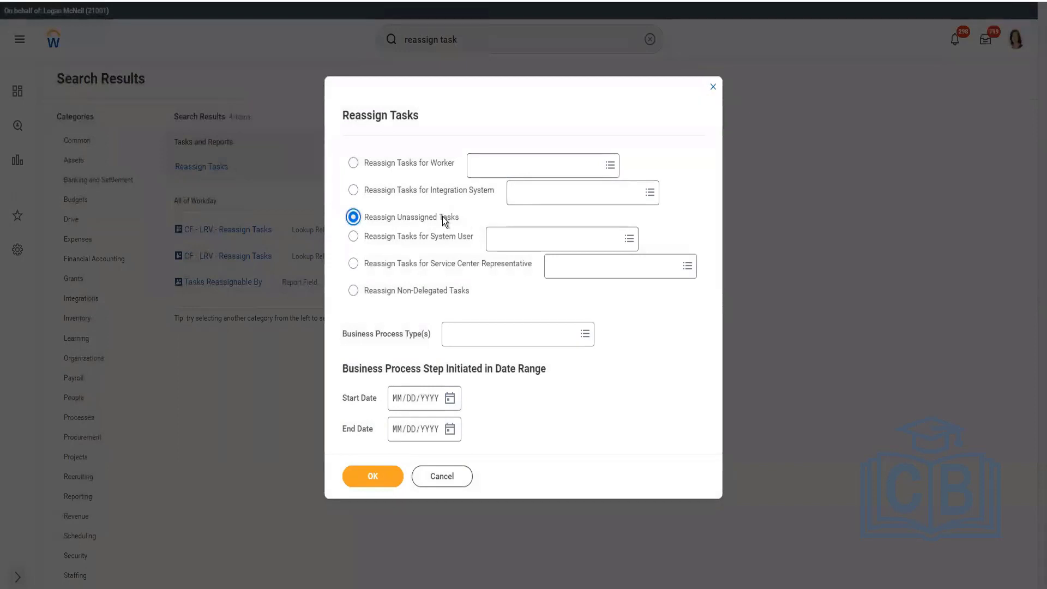
{"action": "left_click", "coordinate": [448, 400]}
{"action": "left_click", "coordinate": [587, 509]}
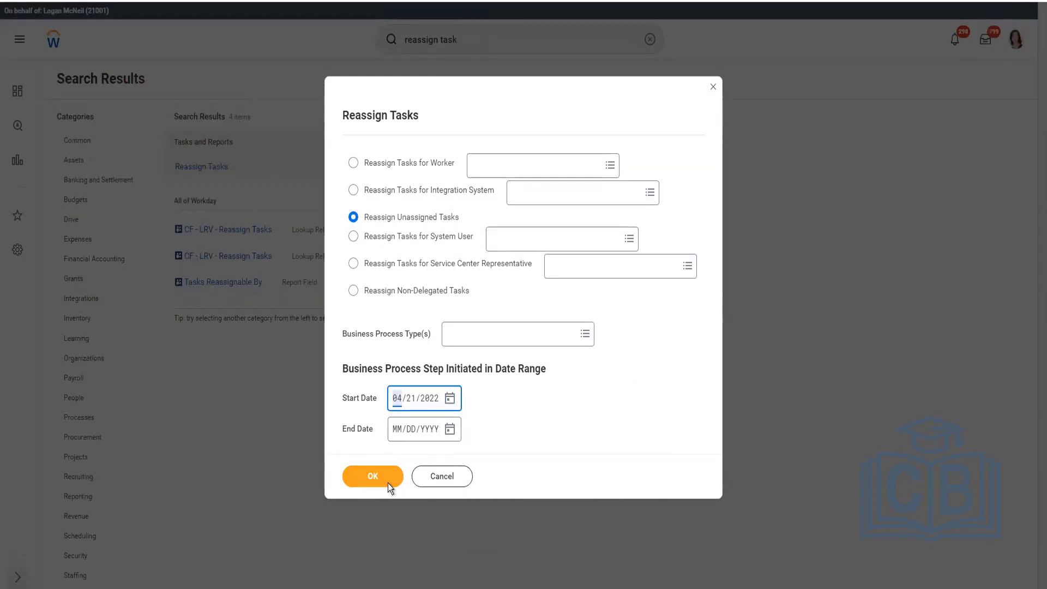
{"action": "left_click", "coordinate": [634, 495]}
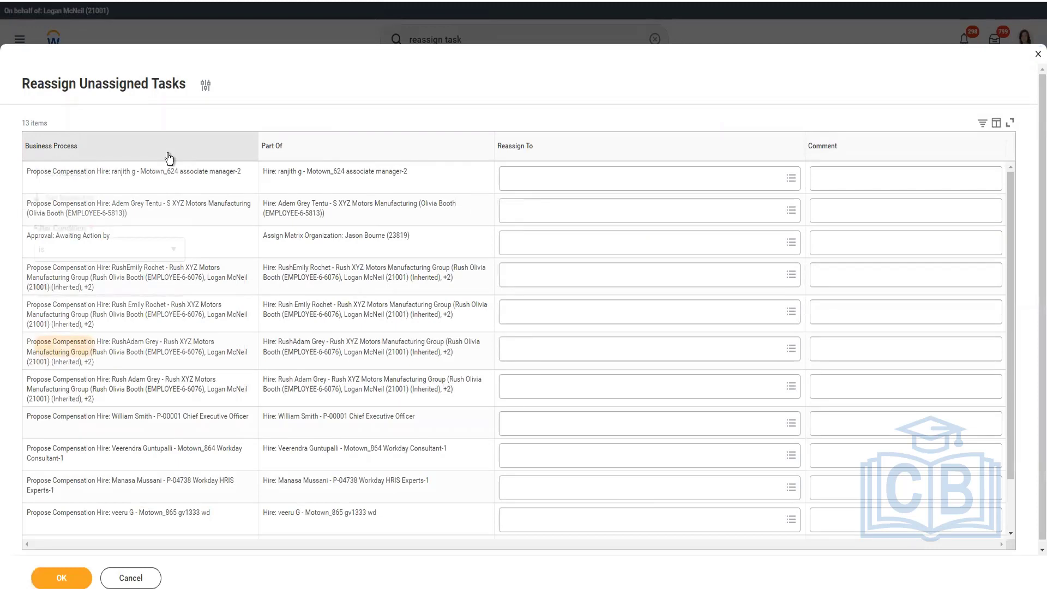
Step: Filter the unassigned tasks by business process to the Propose Compensation Hire for Motown_872 Training Manager
{"action": "left_click", "coordinate": [168, 158]}
{"action": "left_click", "coordinate": [126, 312]}
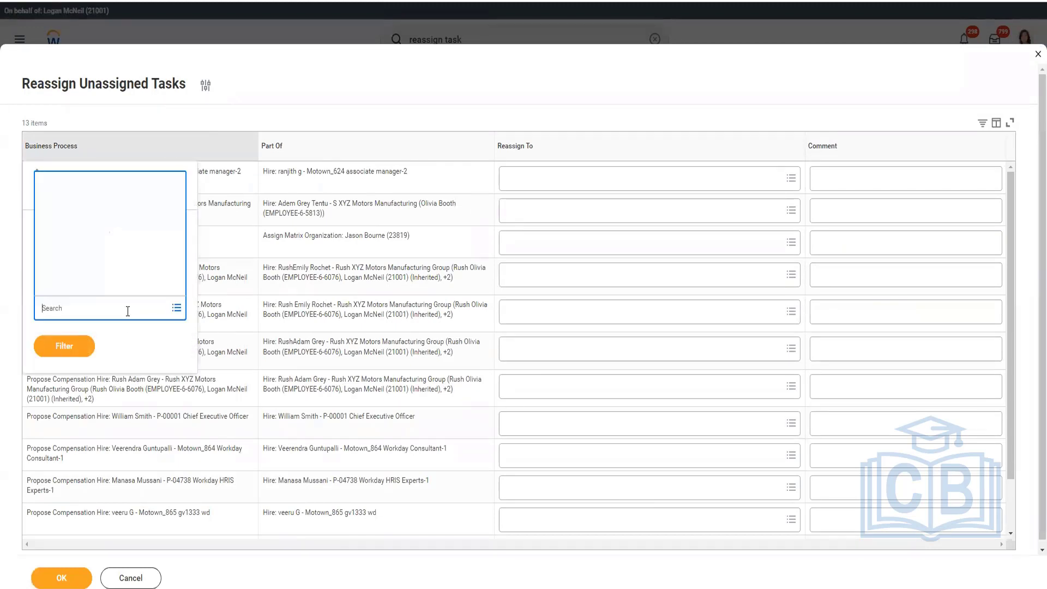
{"action": "left_click", "coordinate": [178, 388]}
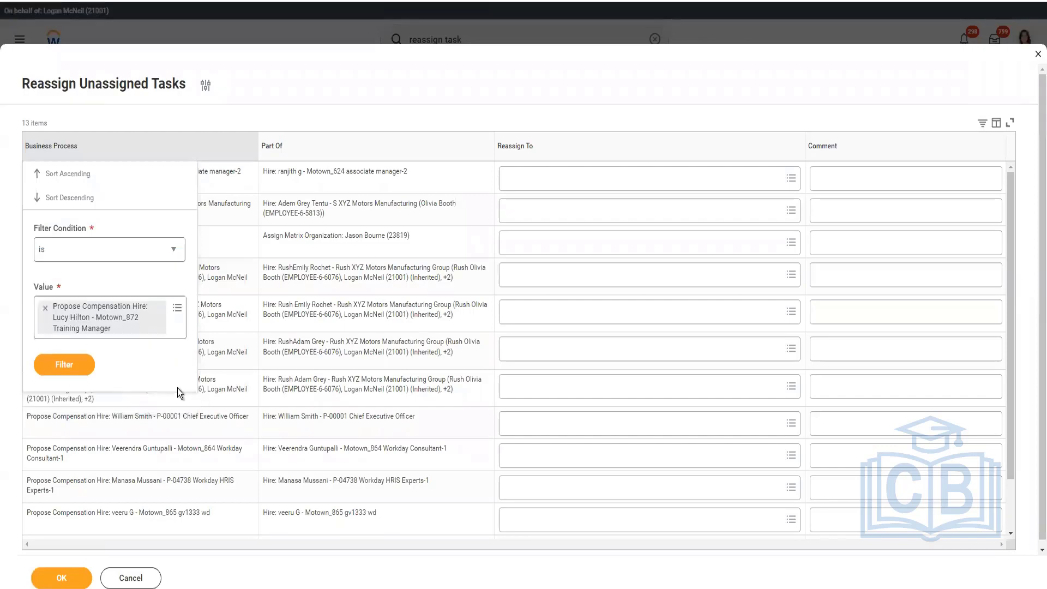
{"action": "left_click", "coordinate": [54, 370]}
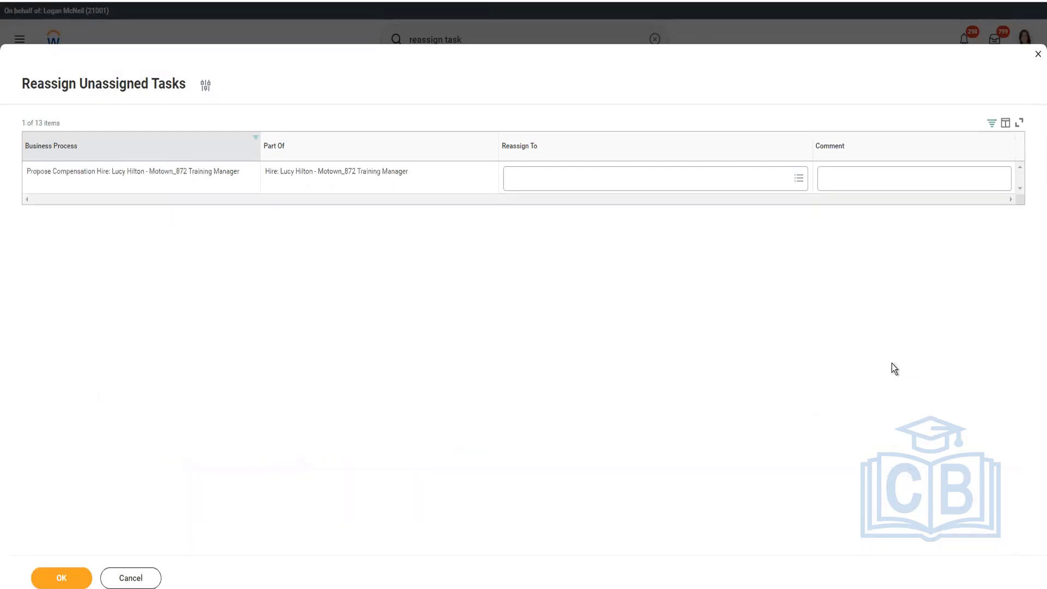
Step: Reassign the Motown_872 Training Manager compensation task to the HRBP worker in Executive Management
{"action": "left_click", "coordinate": [528, 185]}
{"action": "type", "text": "Logan Logan"}
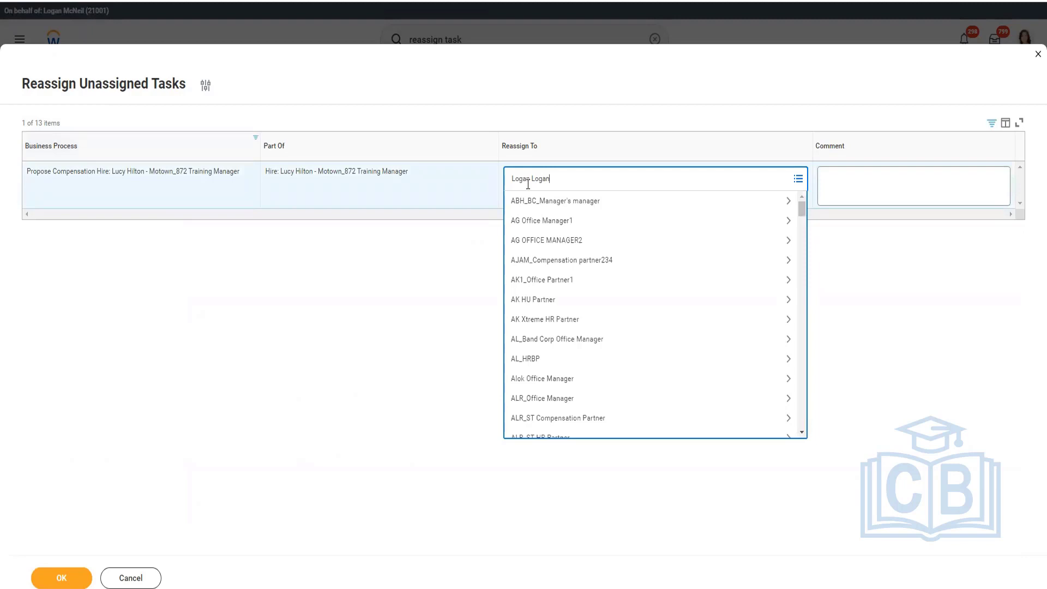
{"action": "key", "text": "Return"}
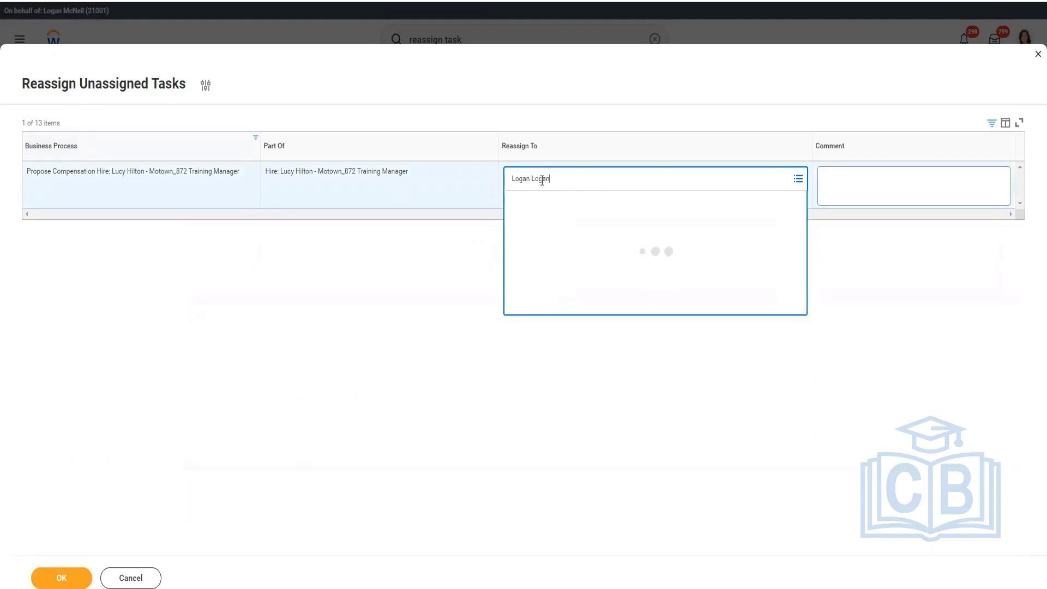
{"action": "double_click", "coordinate": [542, 180]}
{"action": "left_click", "coordinate": [583, 243]}
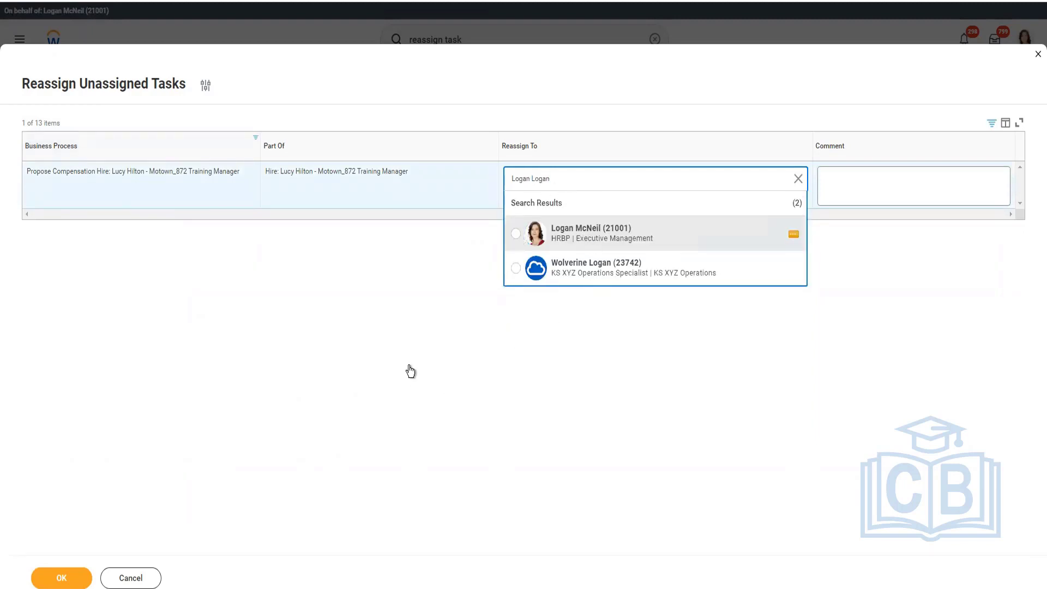
Step: Remove the business process filter and reassign the Motown_875 gv1333 wd 123-1 compensation task to the same HRBP worker
{"action": "left_click", "coordinate": [226, 158]}
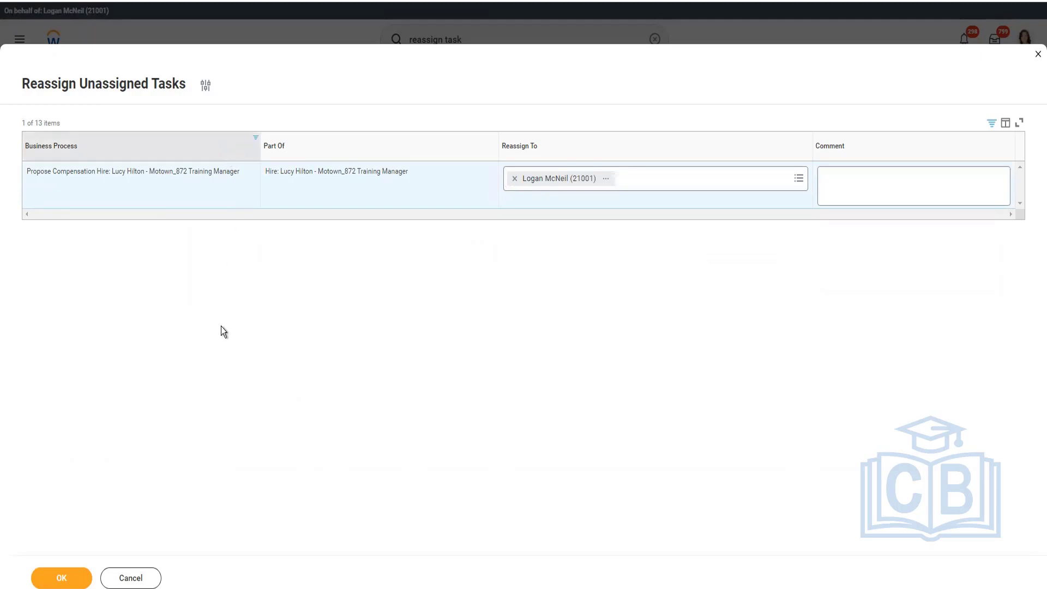
{"action": "left_click", "coordinate": [136, 321]}
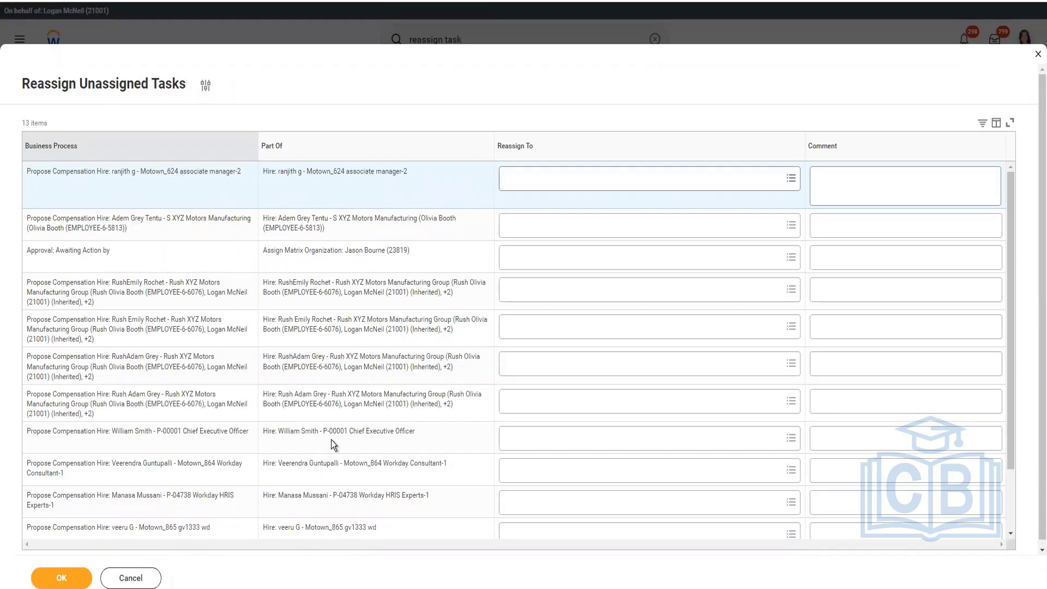
{"action": "scroll", "coordinate": [331, 440], "scroll_direction": "down", "scroll_amount": 3}
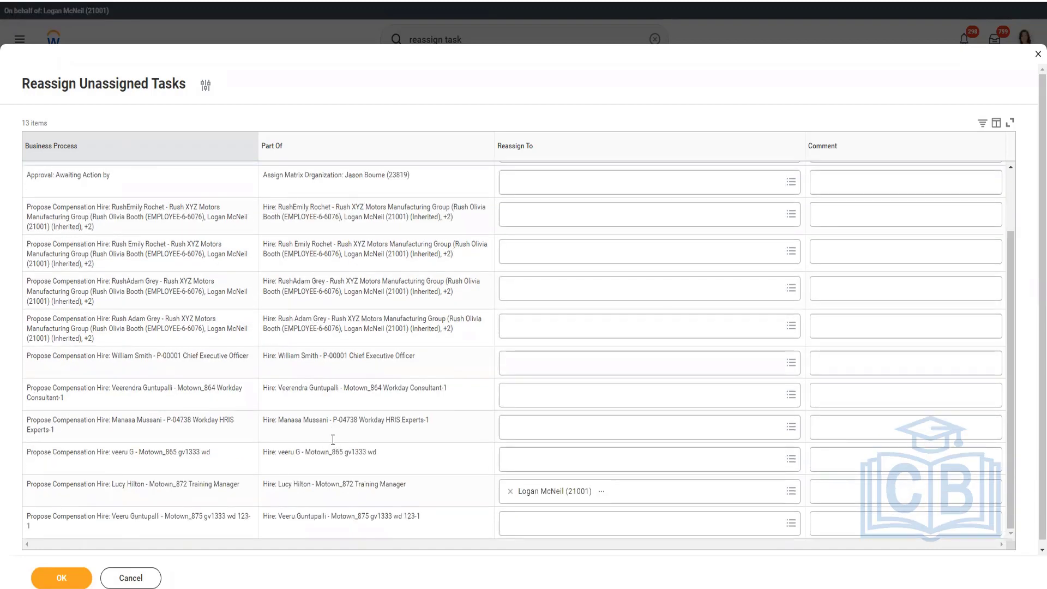
{"action": "scroll", "coordinate": [332, 440], "scroll_direction": "down", "scroll_amount": 2}
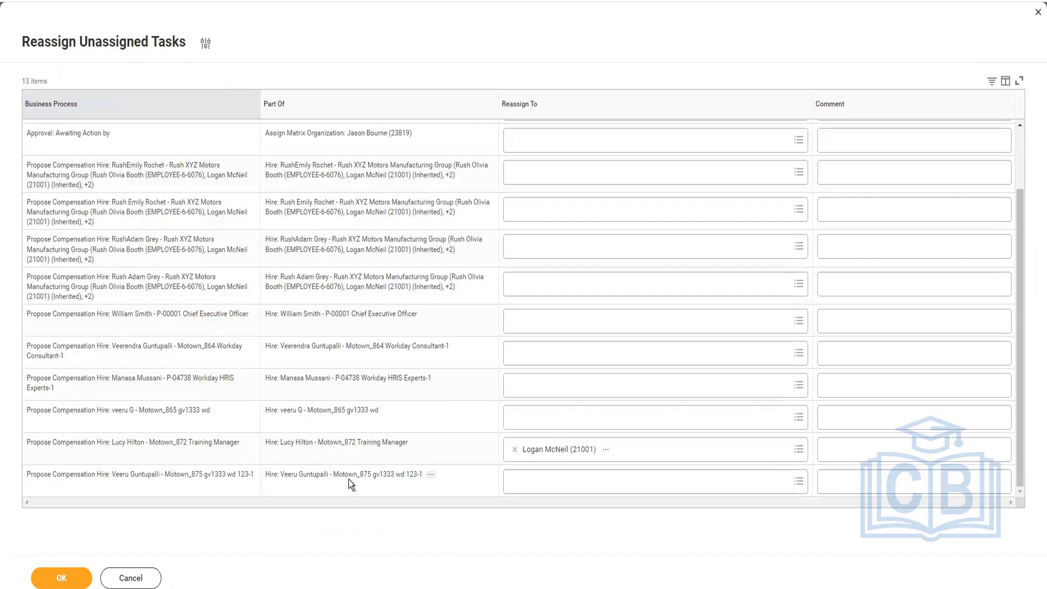
{"action": "left_click", "coordinate": [563, 485]}
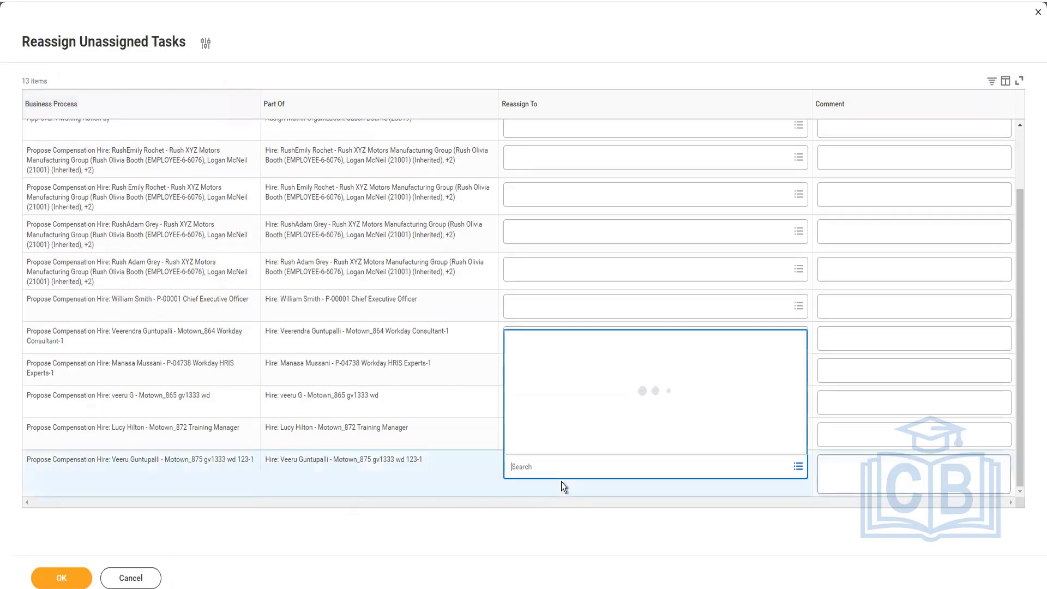
{"action": "type", "text": "Logan Mc"}
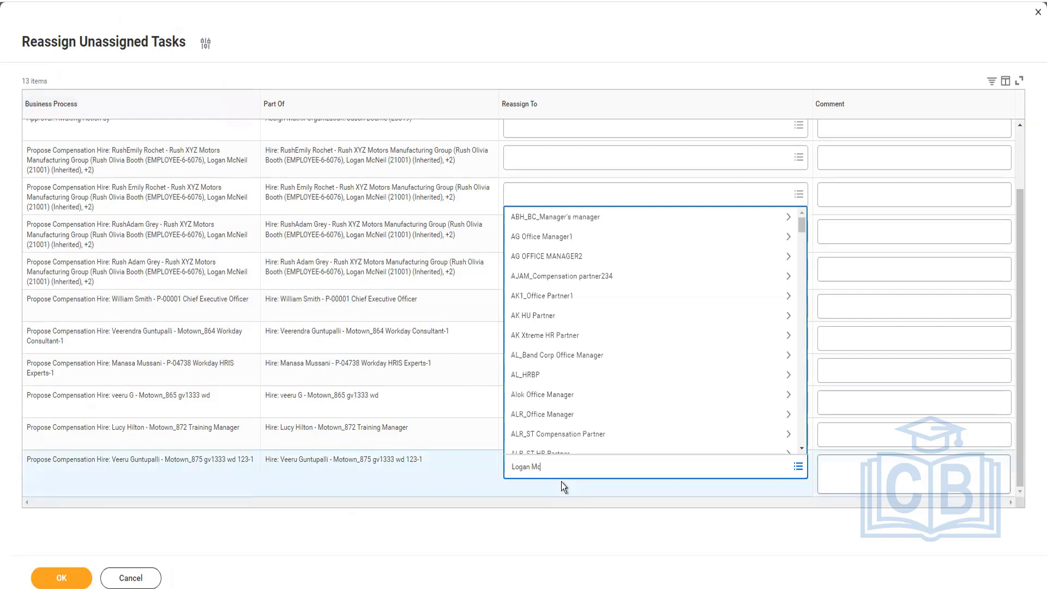
{"action": "key", "text": "Return"}
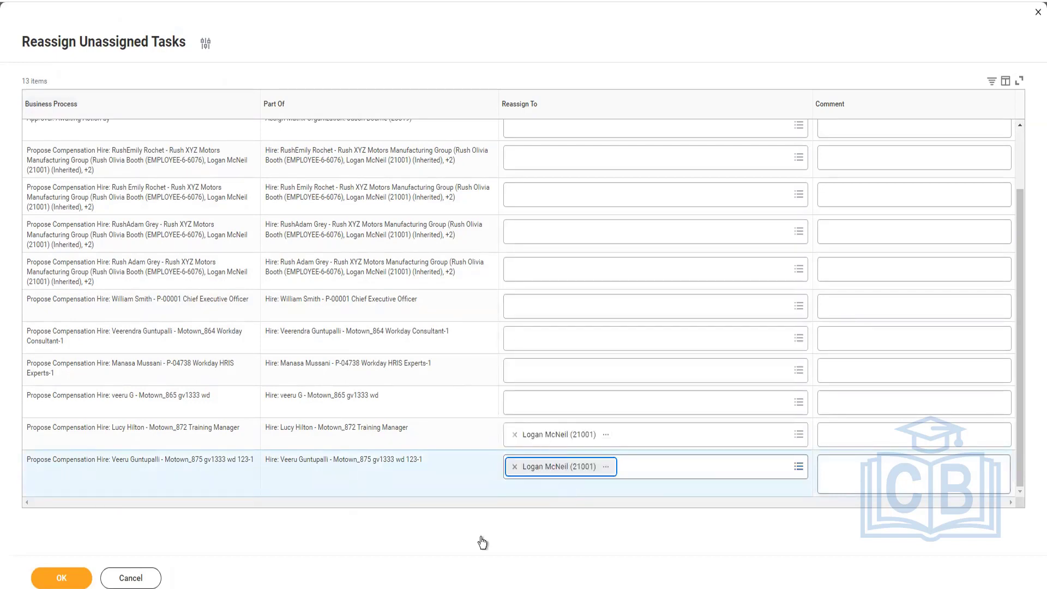
Step: Add the comment "Unassigned task" to both the Motown_872 and Motown_875 task reassignments
{"action": "left_click", "coordinate": [888, 436]}
{"action": "type", "text": "Unassi"}
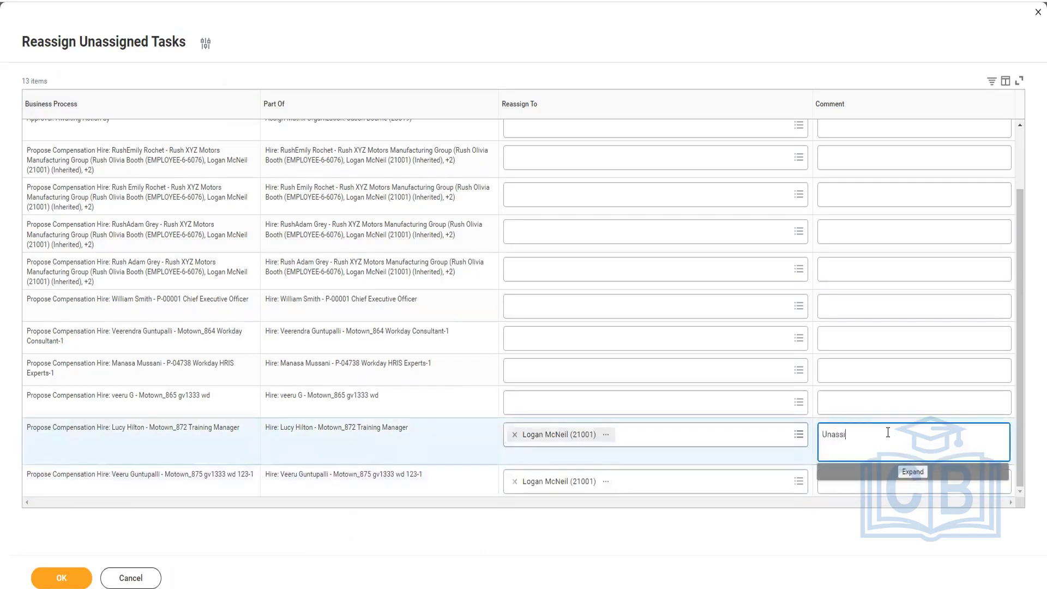
{"action": "type", "text": "gned task"}
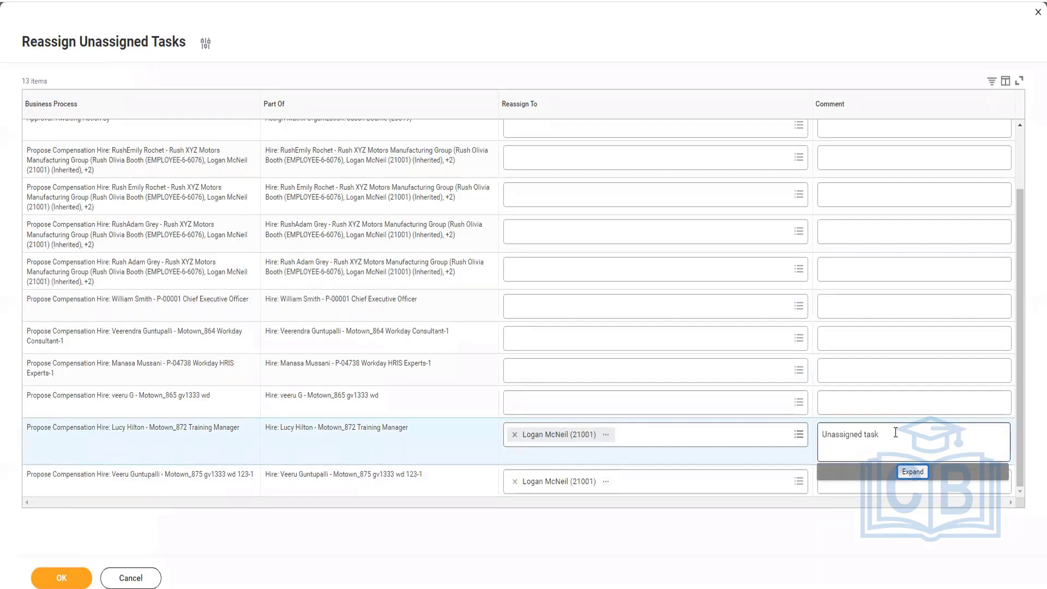
{"action": "key", "text": "ctrl+a"}
{"action": "key", "text": "ctrl+c"}
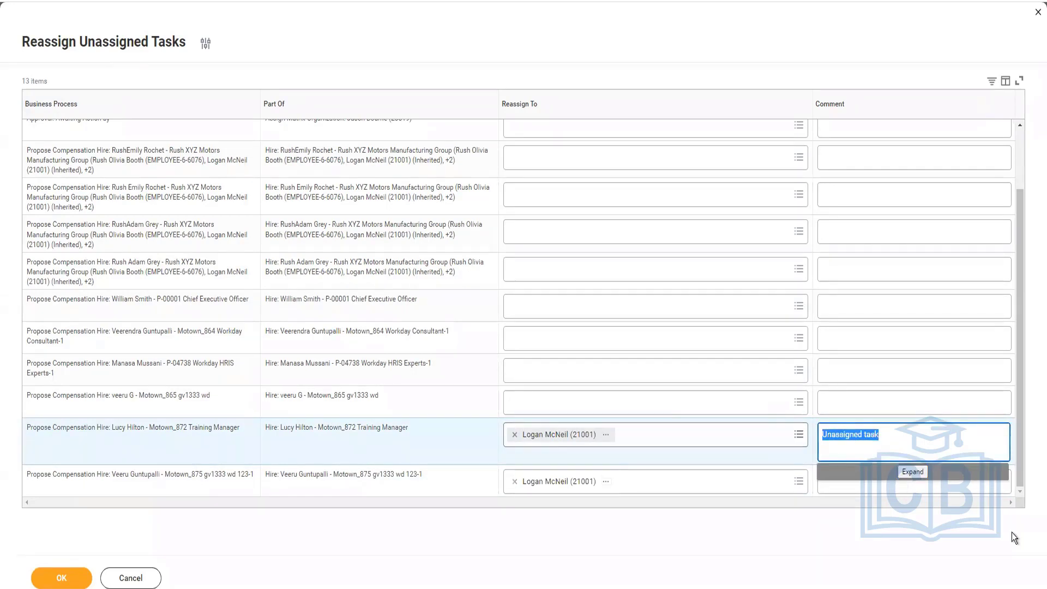
{"action": "left_click", "coordinate": [986, 485]}
{"action": "key", "text": "ctrl+v"}
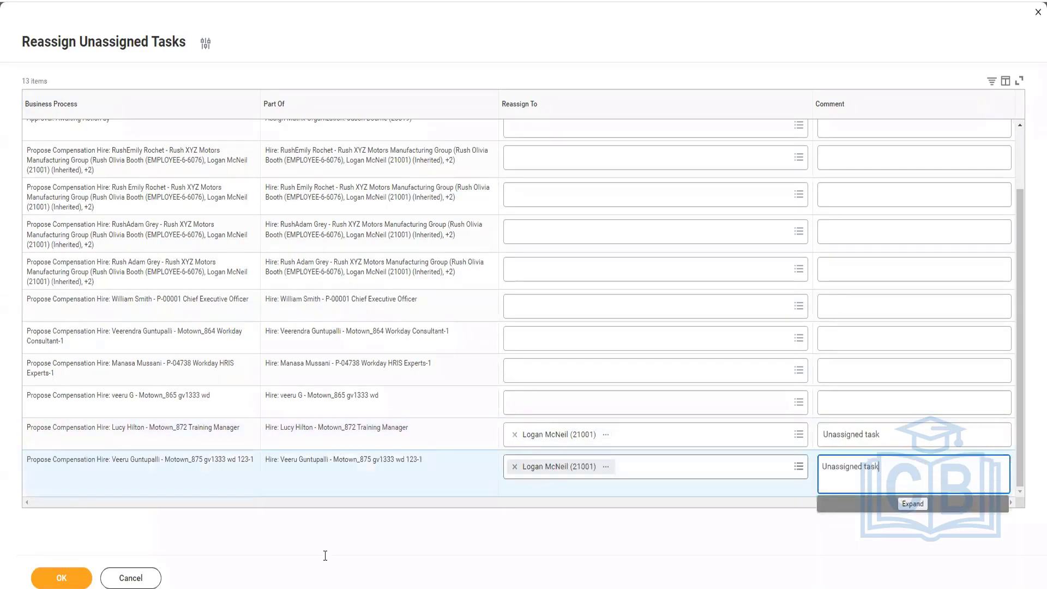
Step: Submit the task reassignments and open the Motown_872 Training Manager Propose Compensation Hire from the inbox
{"action": "left_click", "coordinate": [51, 571]}
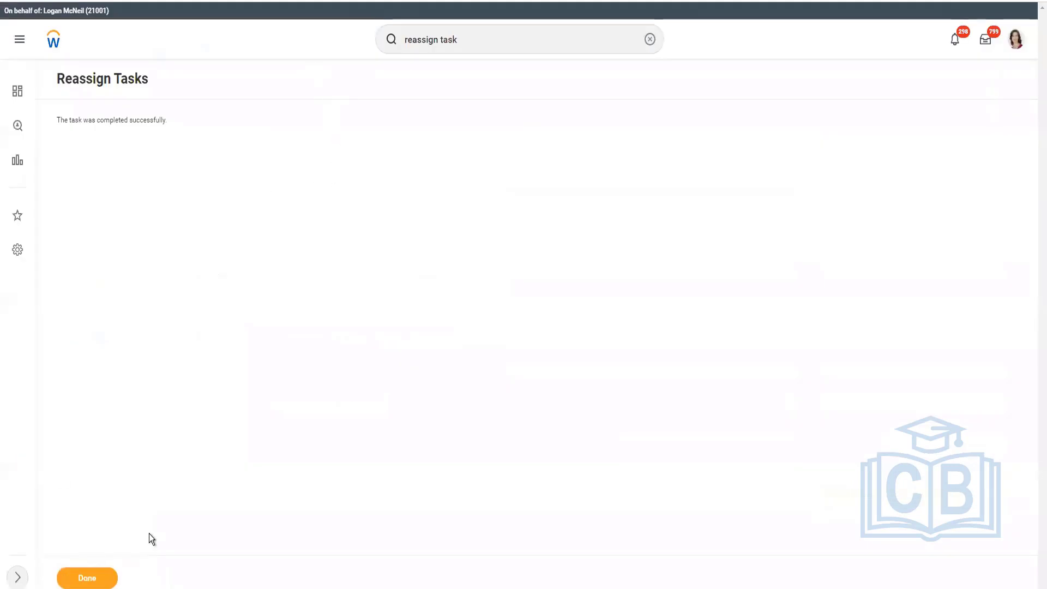
{"action": "left_click", "coordinate": [93, 578]}
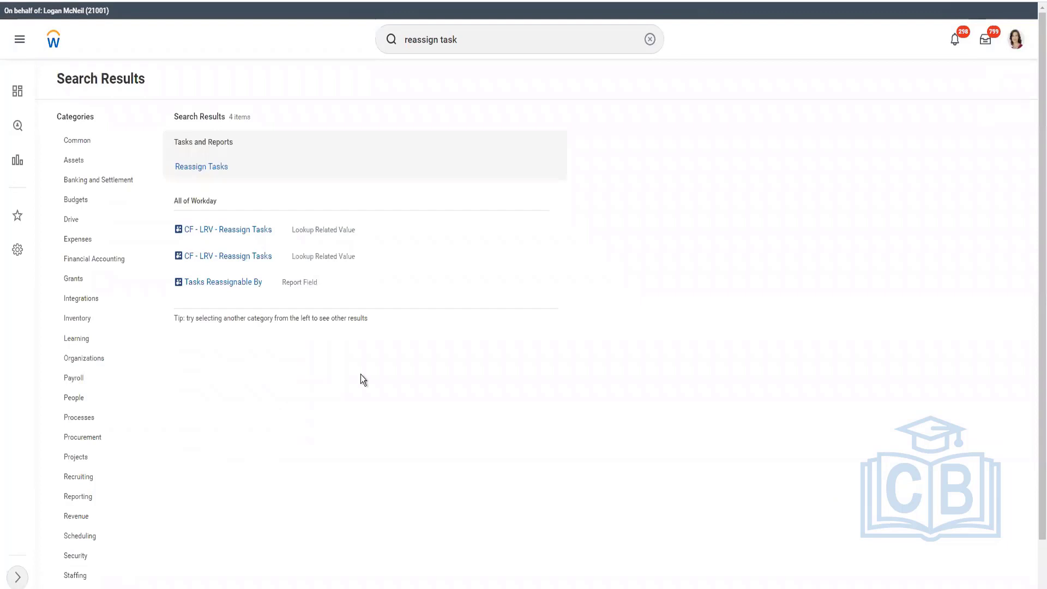
{"action": "left_click", "coordinate": [984, 43]}
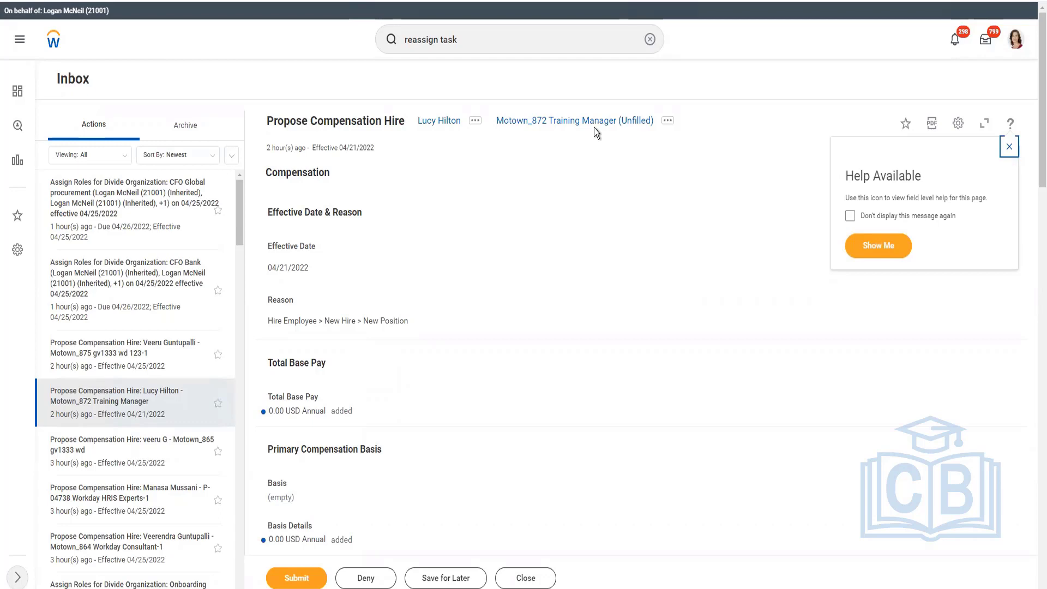
Step: Review the Motown_872 Training Manager compensation proposal and the members and roles of the CF 2022 Executive Office organization
{"action": "scroll", "coordinate": [512, 351], "scroll_direction": "down", "scroll_amount": 7}
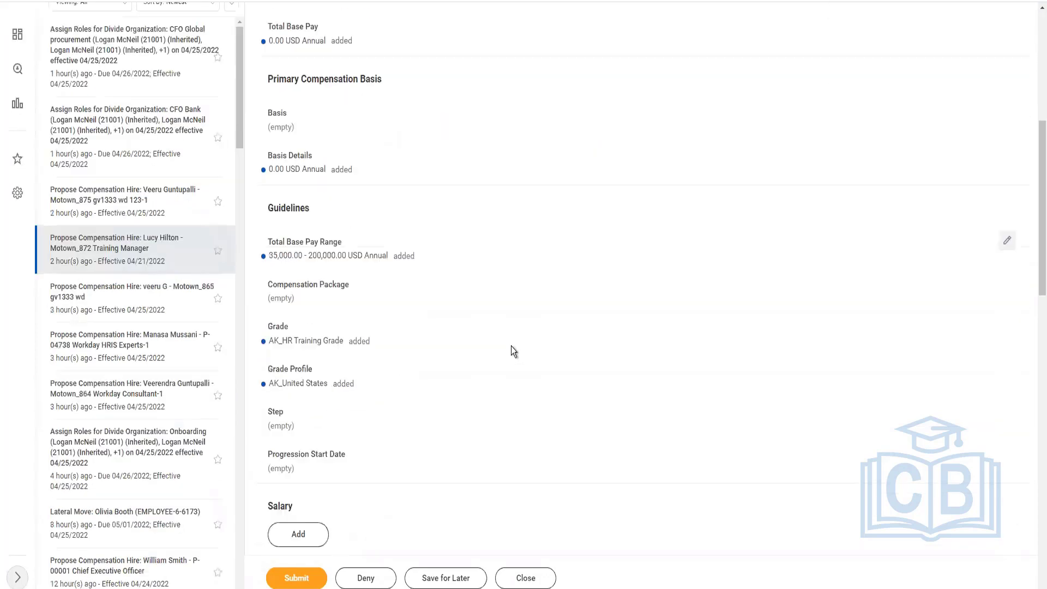
{"action": "scroll", "coordinate": [513, 352], "scroll_direction": "up", "scroll_amount": 7}
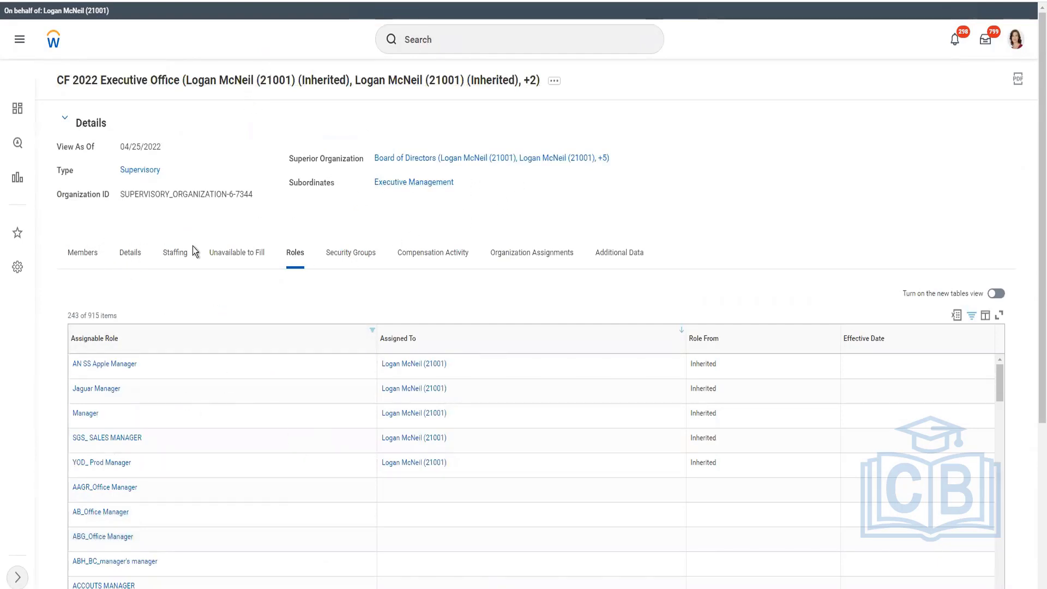
{"action": "left_click", "coordinate": [85, 264]}
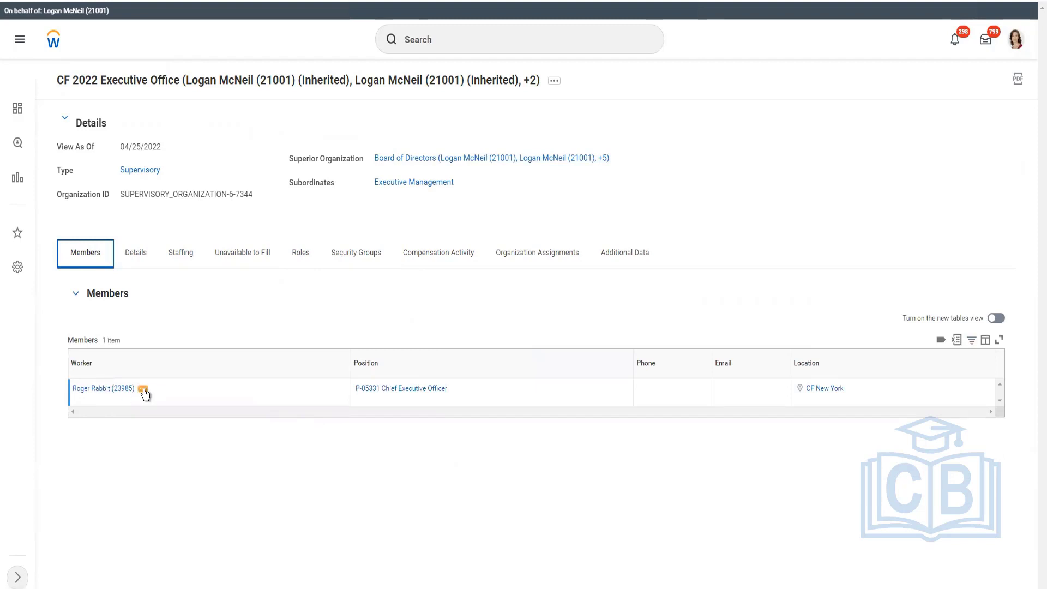
{"action": "left_click", "coordinate": [309, 254]}
{"action": "left_click", "coordinate": [296, 255]}
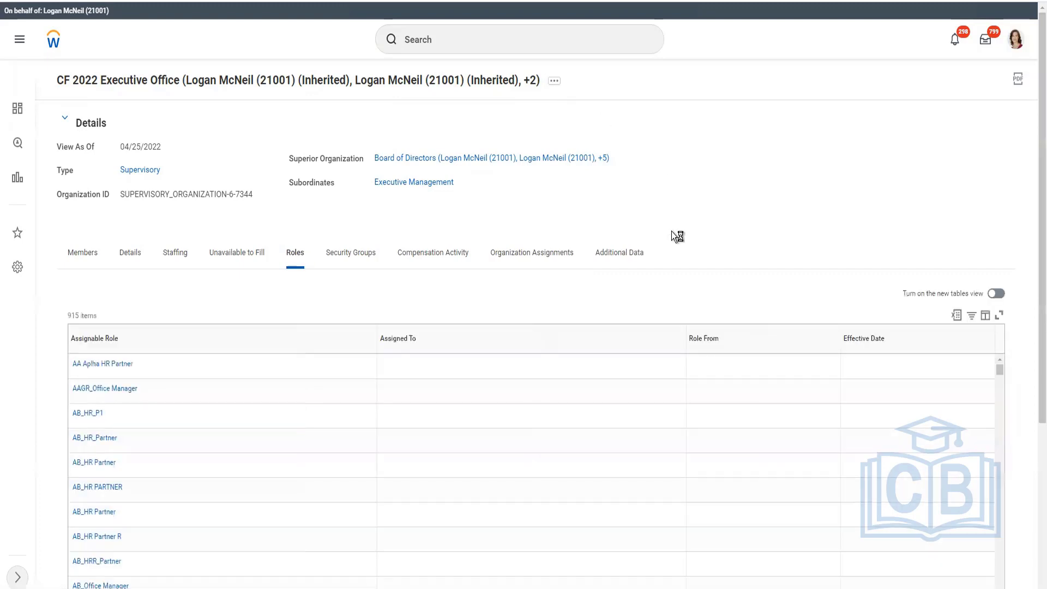
Step: Open Assign Roles for CF 2022 Executive Office effective 04/25/2022 and add the Managers Manager role
{"action": "left_click", "coordinate": [555, 83]}
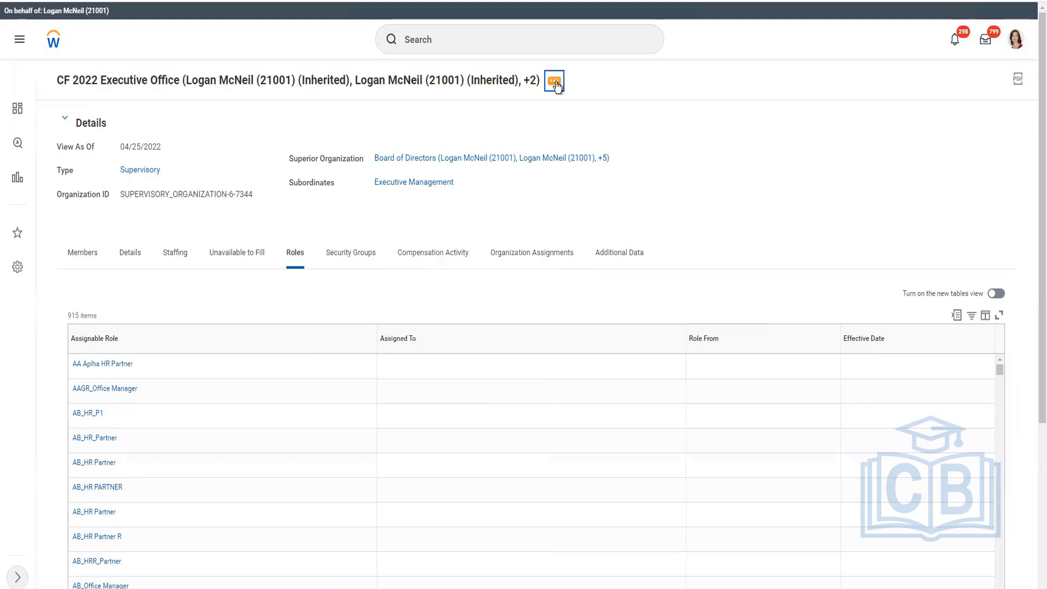
{"action": "left_click", "coordinate": [557, 86]}
{"action": "left_click", "coordinate": [557, 86]}
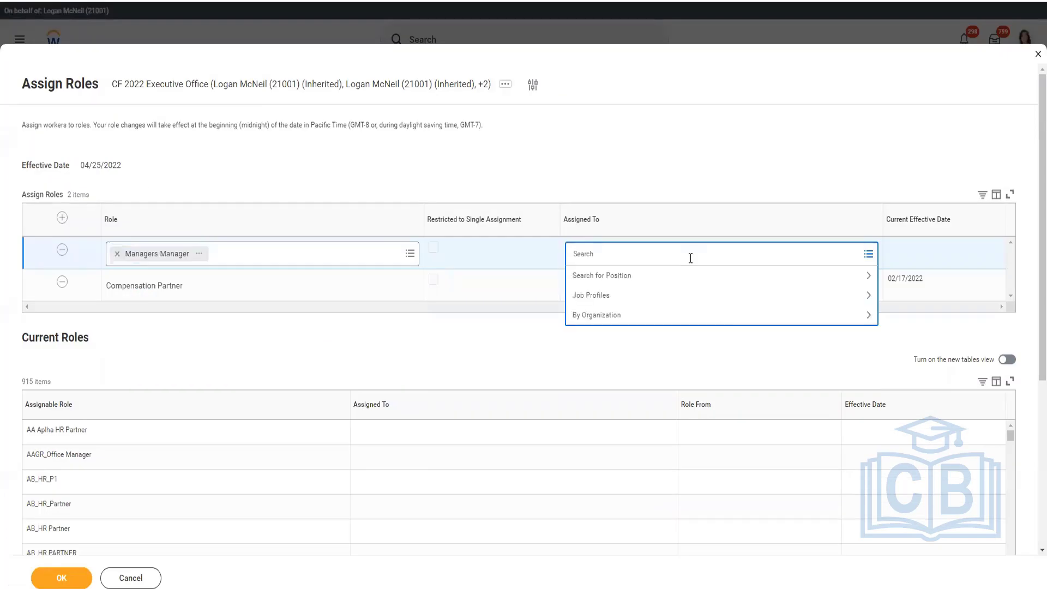
Step: Assign the Managers Manager role to the worker in the Chief Executive Officer position and submit the role assignment
{"action": "type", "text": "Roger rabit"}
{"action": "key", "text": "Return"}
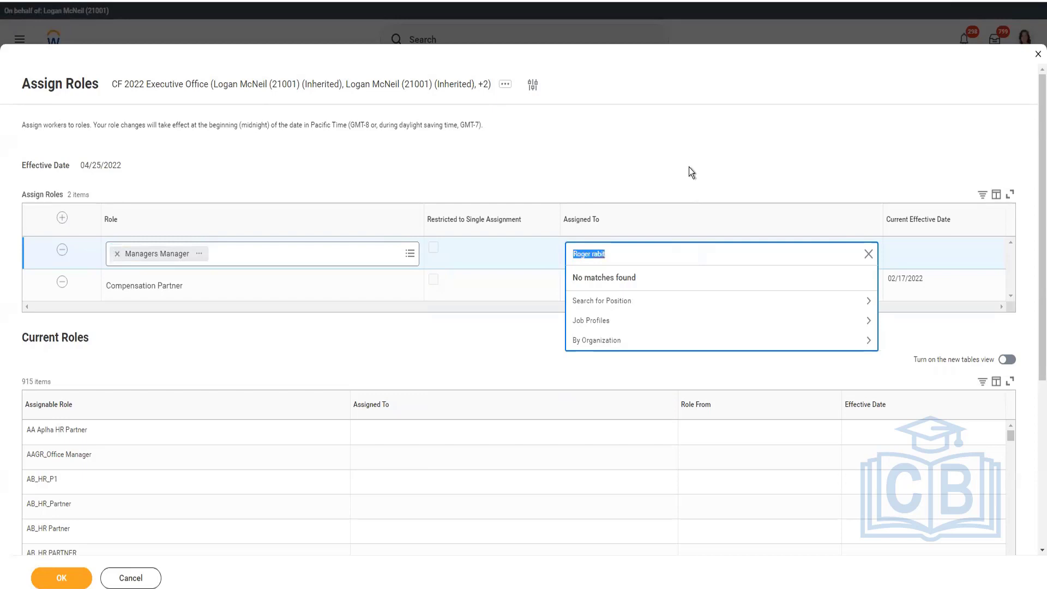
{"action": "left_click", "coordinate": [603, 254]}
{"action": "right_click", "coordinate": [603, 255]}
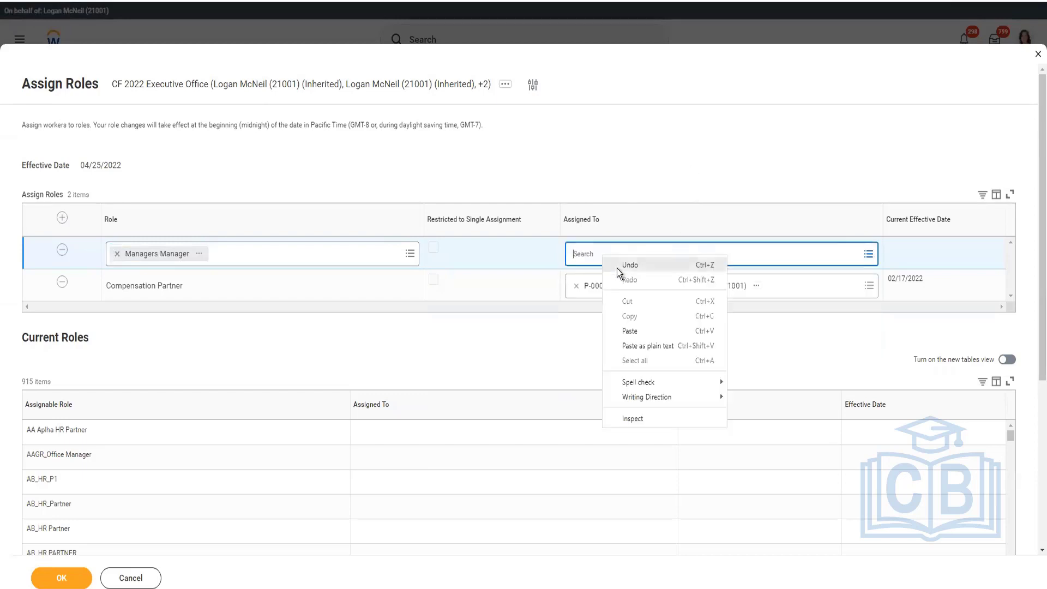
{"action": "left_click", "coordinate": [591, 250]}
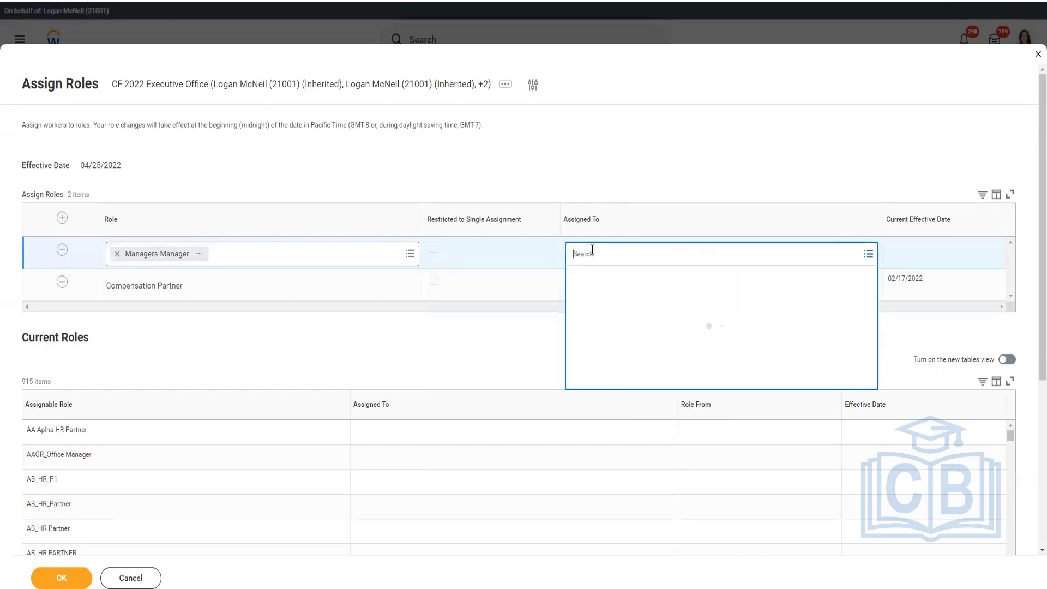
{"action": "type", "text": "roger rabbi"}
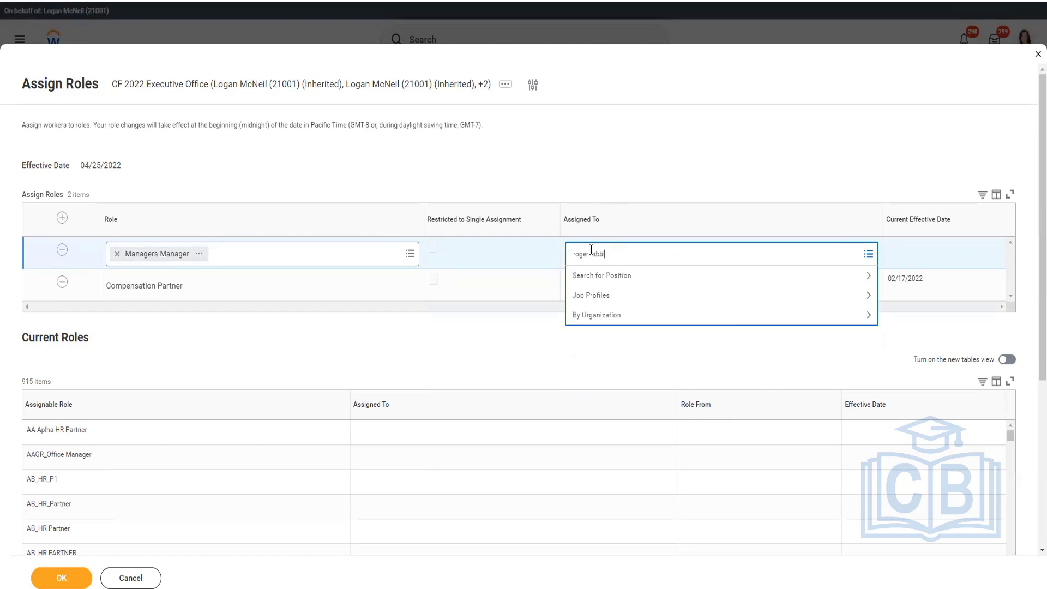
{"action": "type", "text": "t"}
{"action": "key", "text": "Return"}
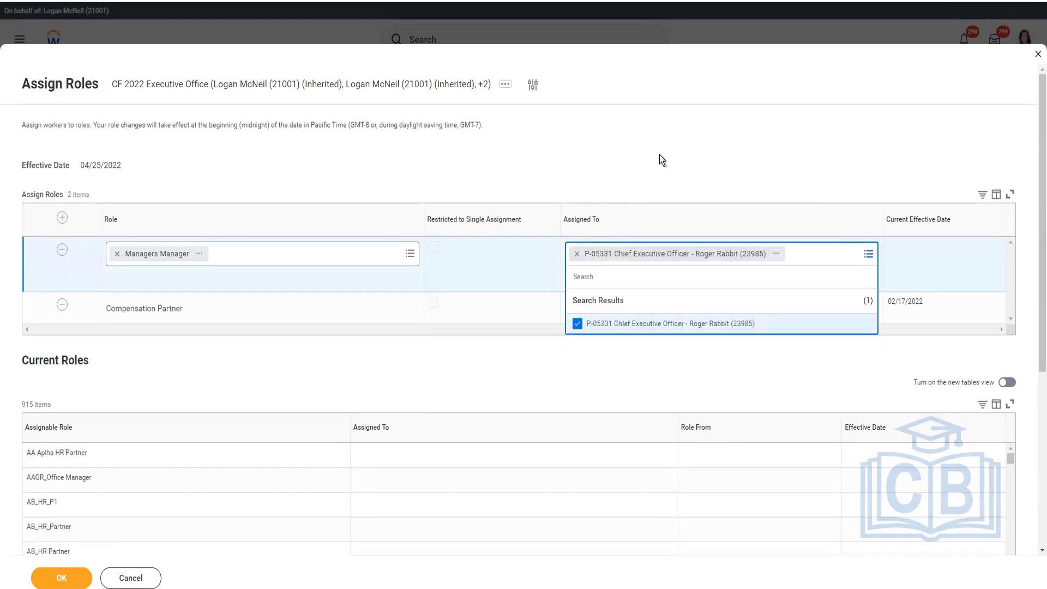
{"action": "left_click", "coordinate": [604, 240]}
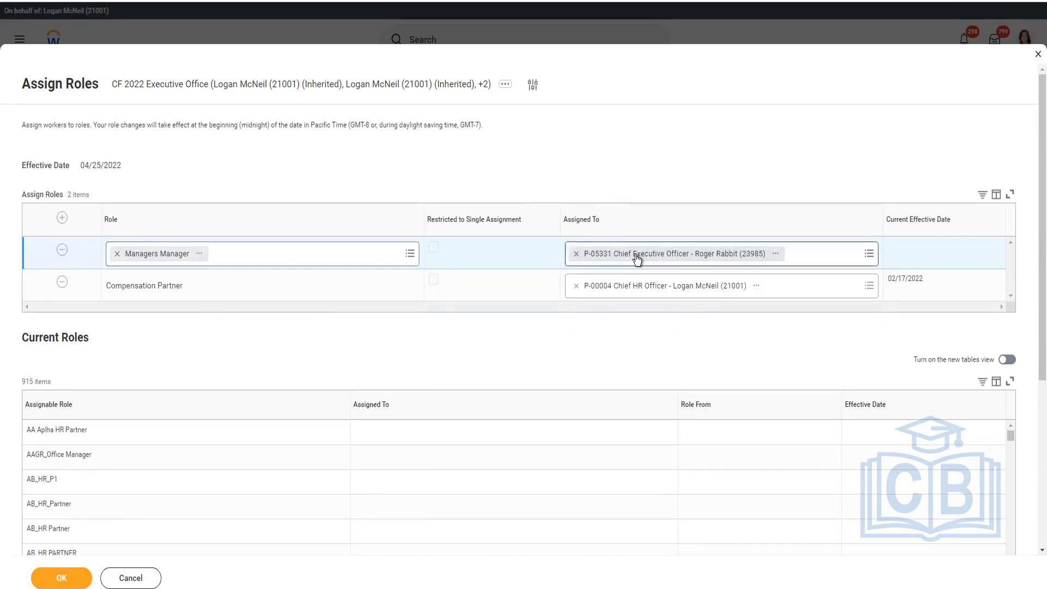
{"action": "left_click", "coordinate": [68, 578]}
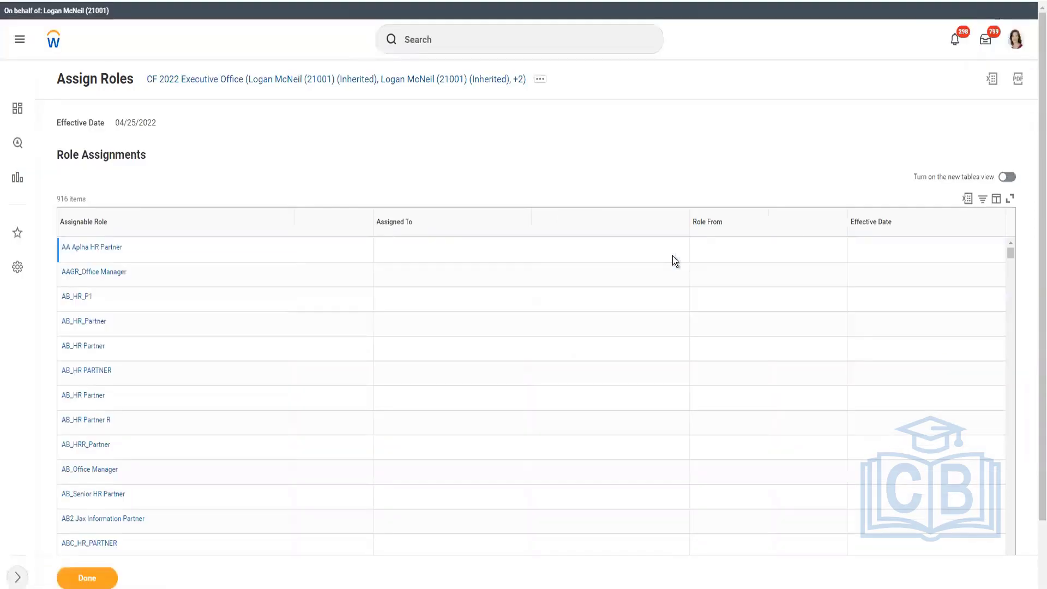
Step: Search the Assignable Role filter values of the role assignments for "man man"
{"action": "left_click", "coordinate": [467, 221]}
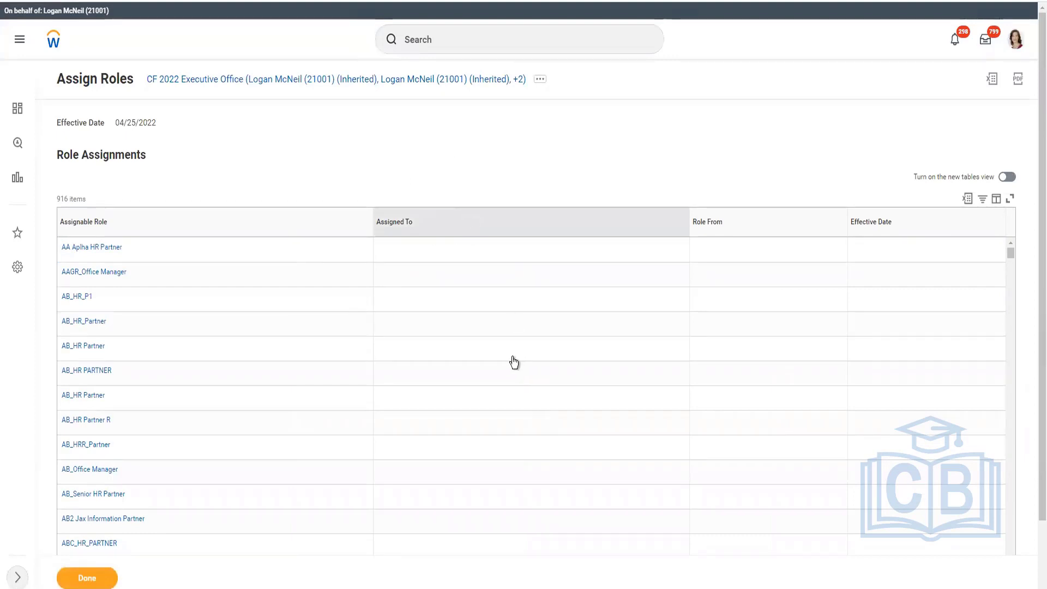
{"action": "left_click", "coordinate": [230, 234]}
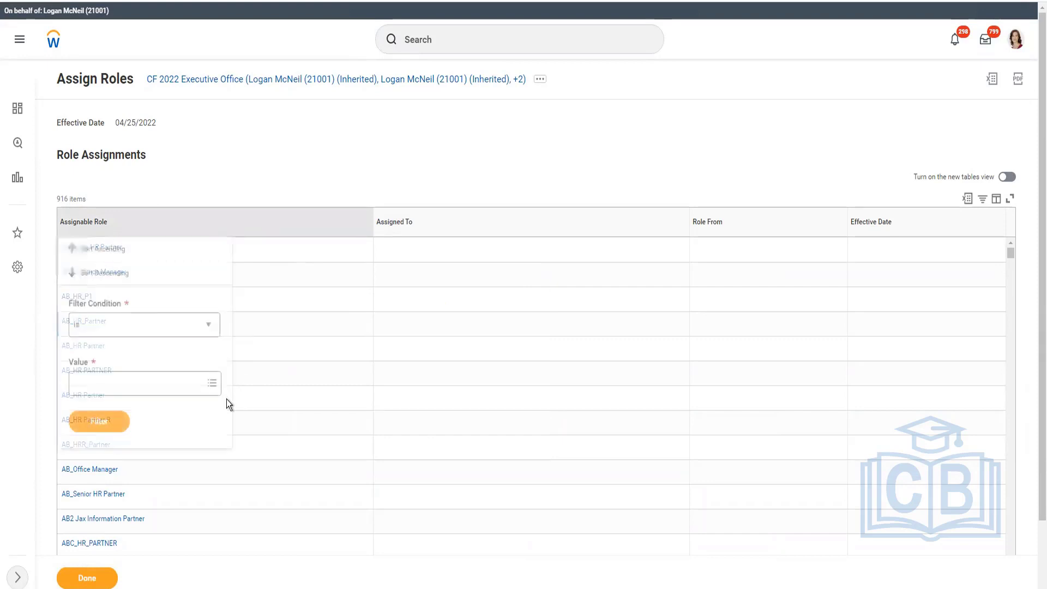
{"action": "left_click", "coordinate": [132, 393]}
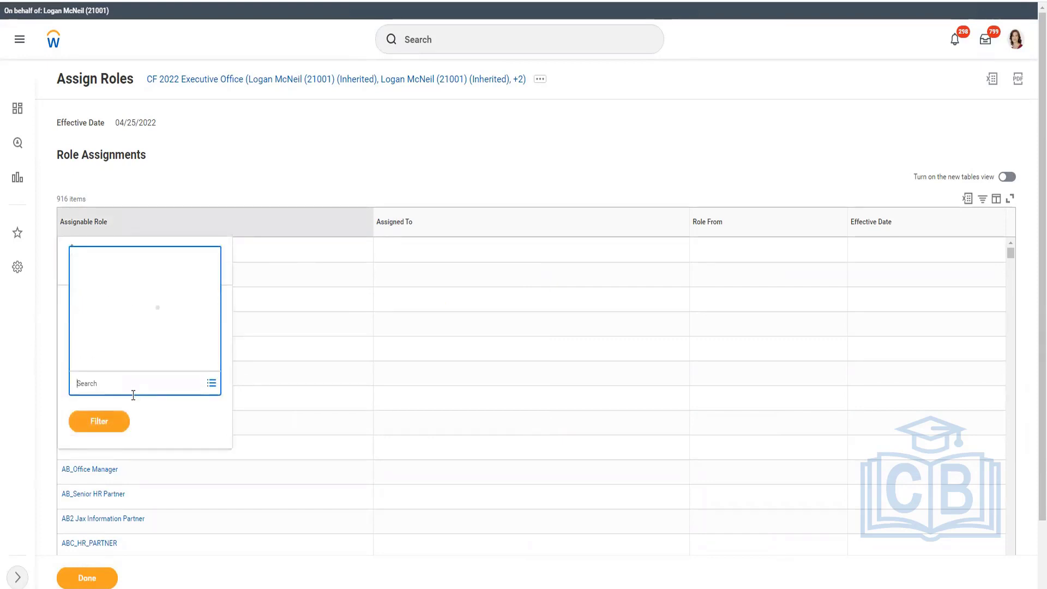
{"action": "type", "text": "man man"}
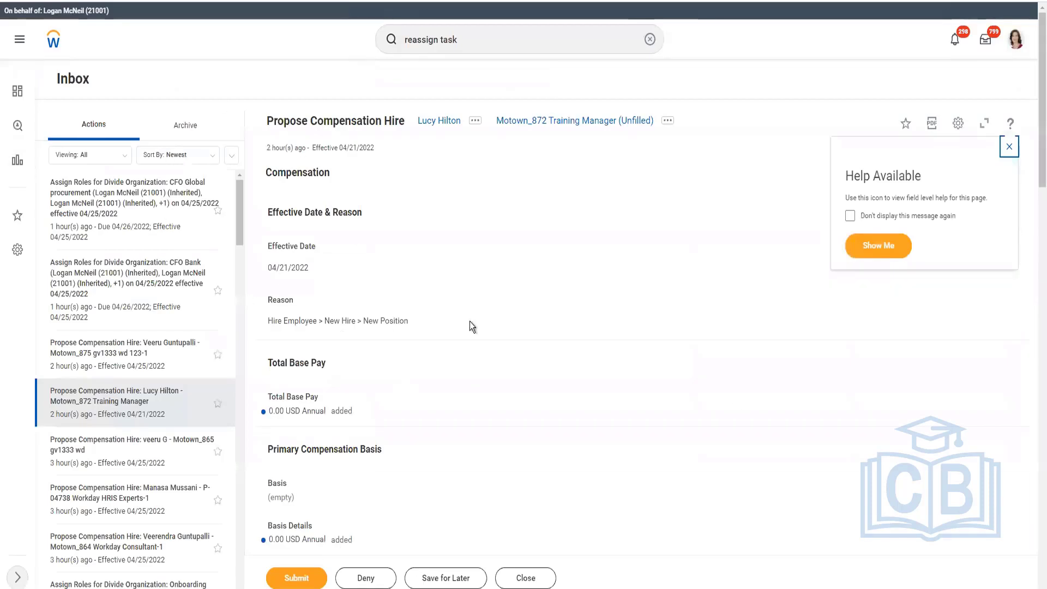
Step: Open the pre-hire's profile, search Workday for the pre-hire's name, and open the Hire event for Motown_872 Training Manager
{"action": "left_click", "coordinate": [802, 258]}
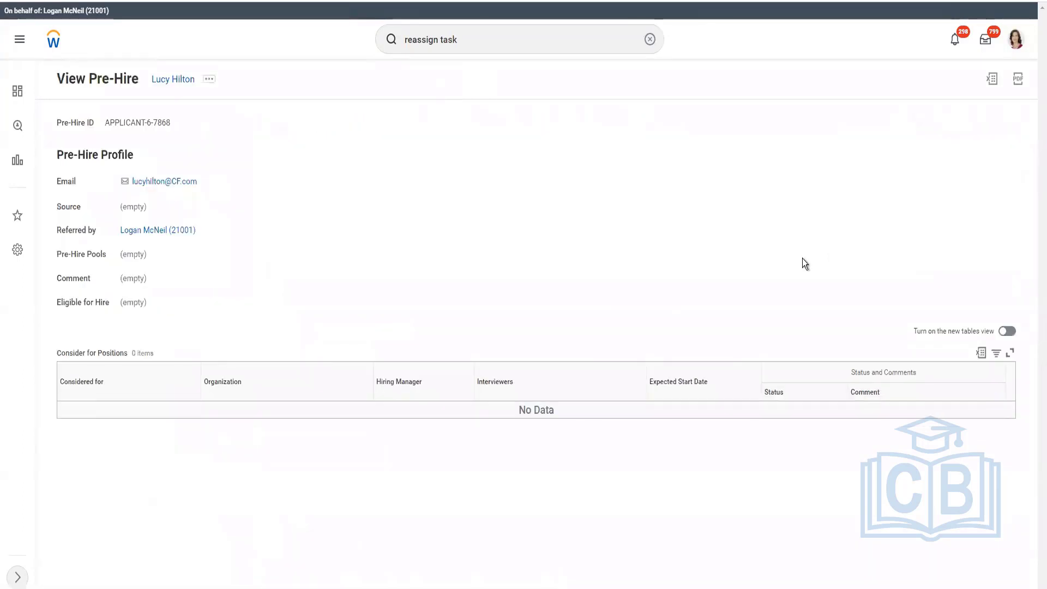
{"action": "left_click", "coordinate": [542, 44]}
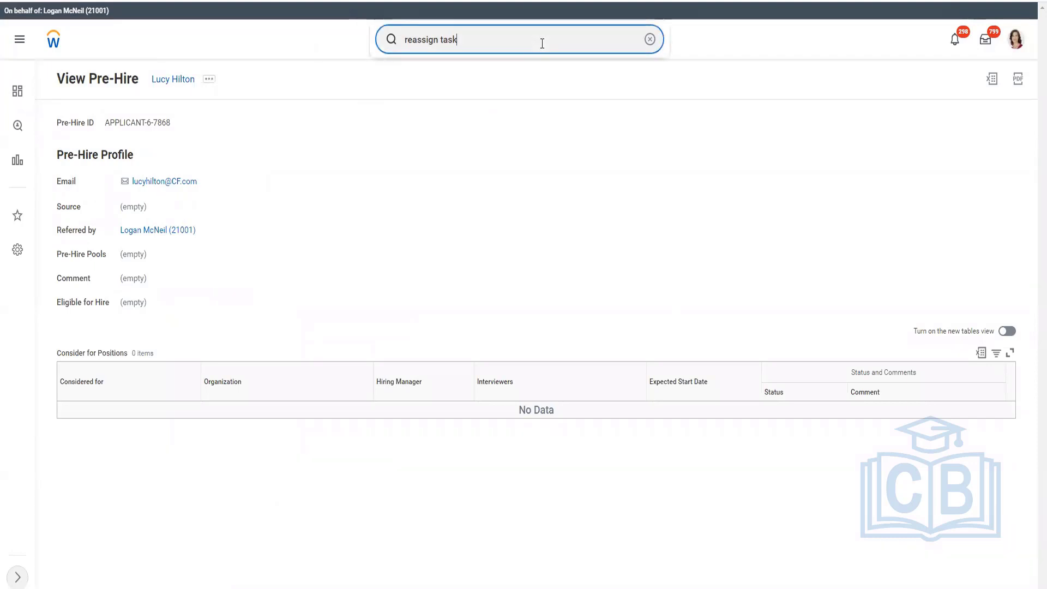
{"action": "key", "text": "ctrl+shift+Left"}
{"action": "key", "text": "ctrl+shift+Left"}
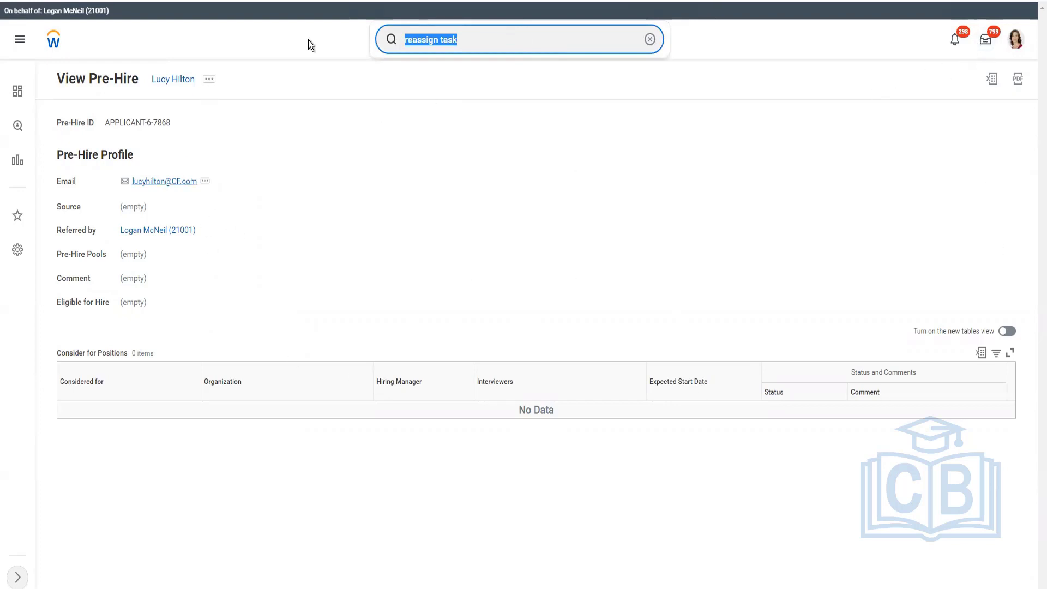
{"action": "type", "text": "luc"}
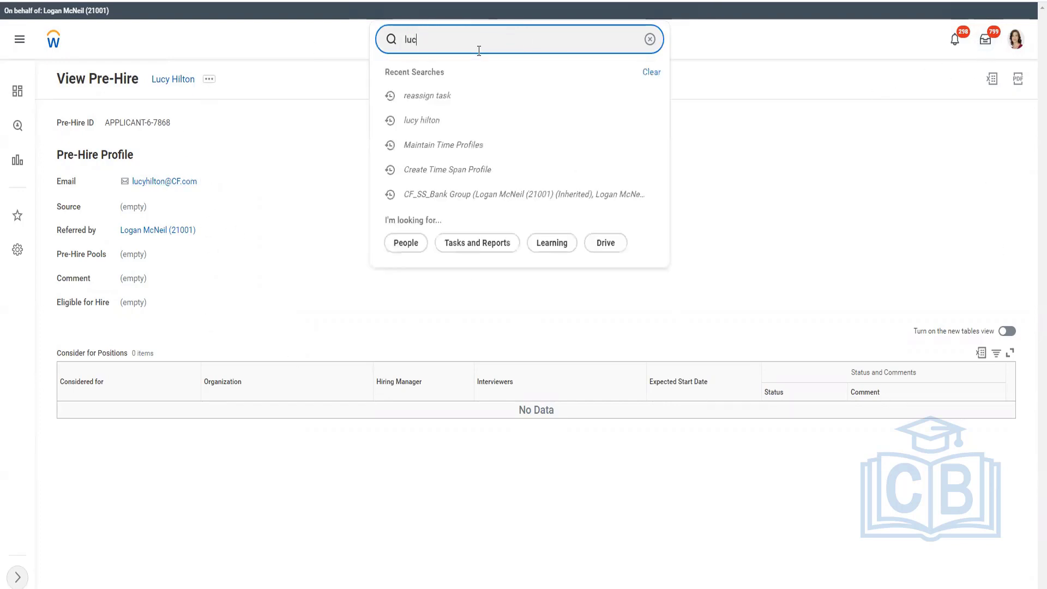
{"action": "type", "text": "y hilton"}
{"action": "key", "text": "Return"}
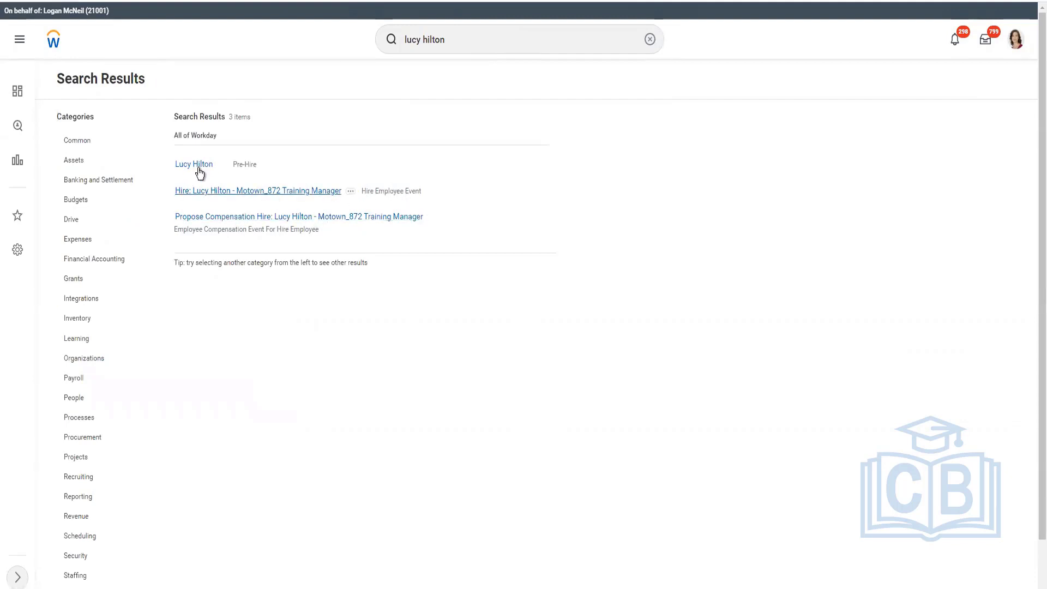
{"action": "left_click", "coordinate": [258, 193]}
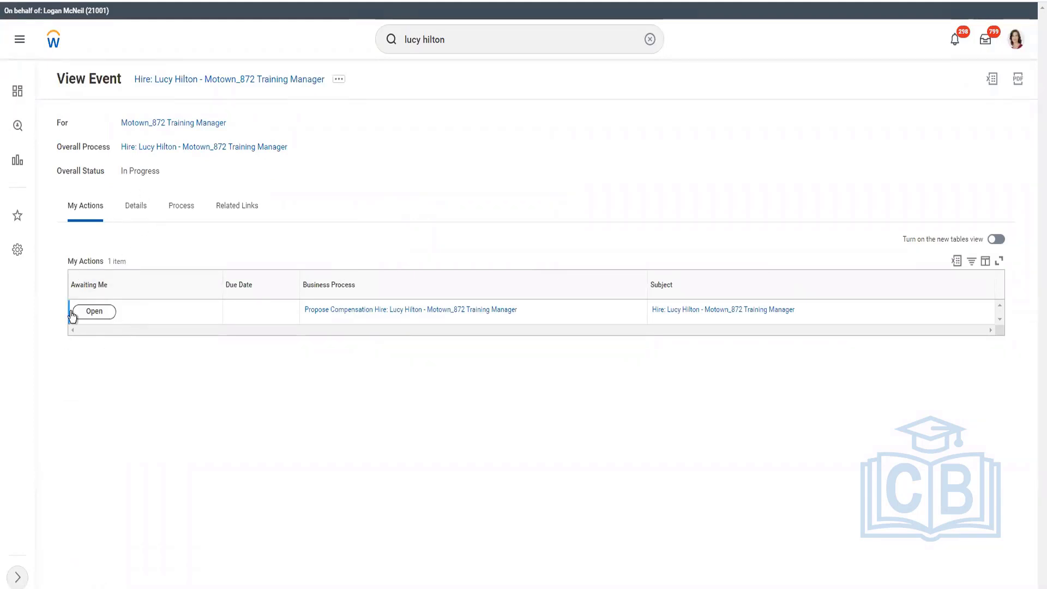
Step: Open the Reassign Tasks task for unassigned tasks with a start date of 04/25/2022
{"action": "left_click", "coordinate": [650, 39]}
{"action": "left_click", "coordinate": [577, 41]}
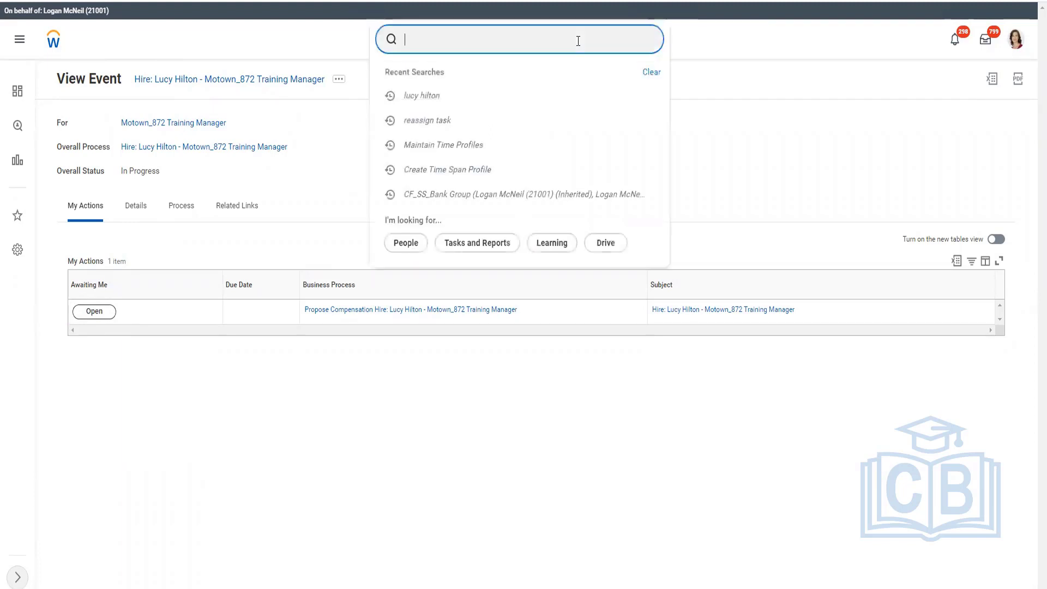
{"action": "left_click", "coordinate": [437, 128]}
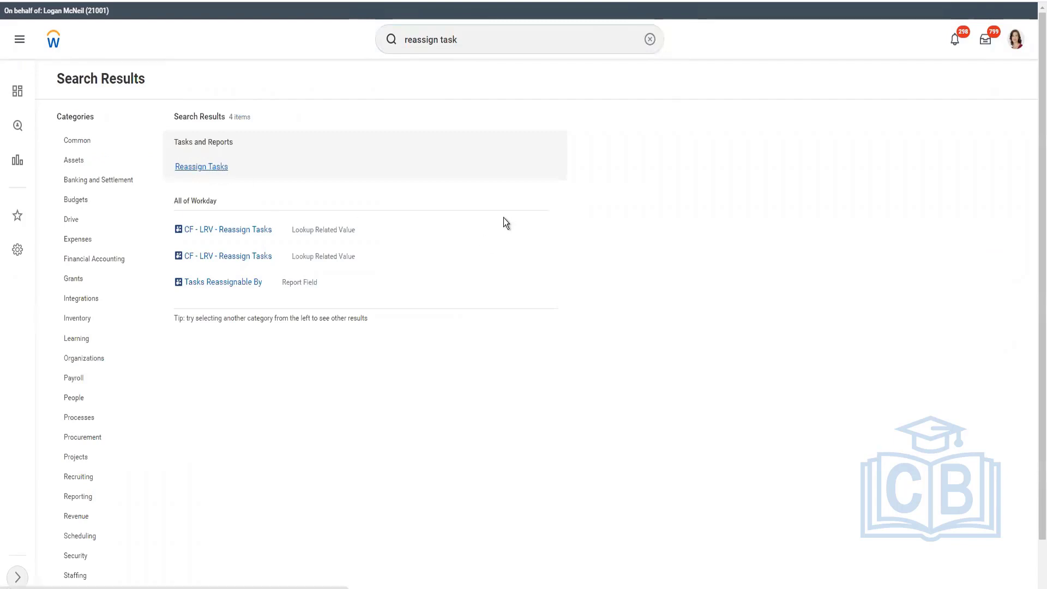
{"action": "left_click", "coordinate": [197, 165]}
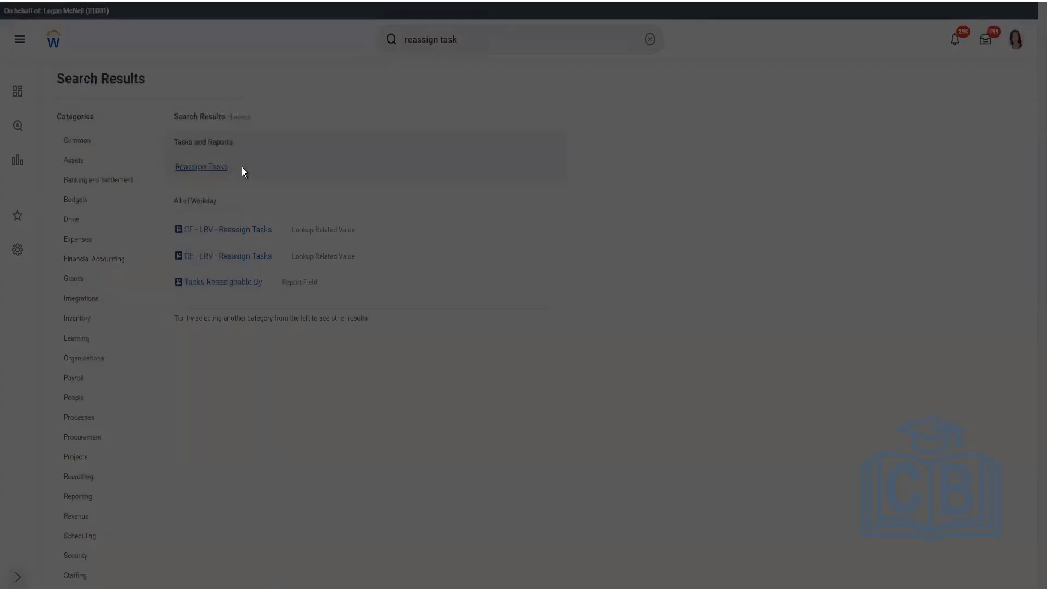
{"action": "left_click", "coordinate": [371, 220]}
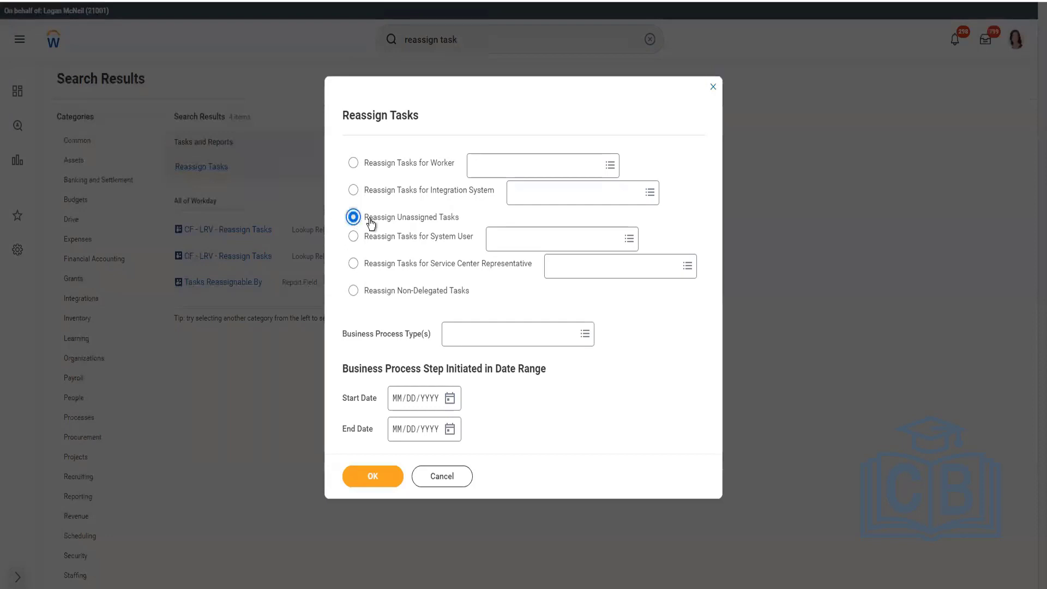
{"action": "triple_click", "coordinate": [366, 219]}
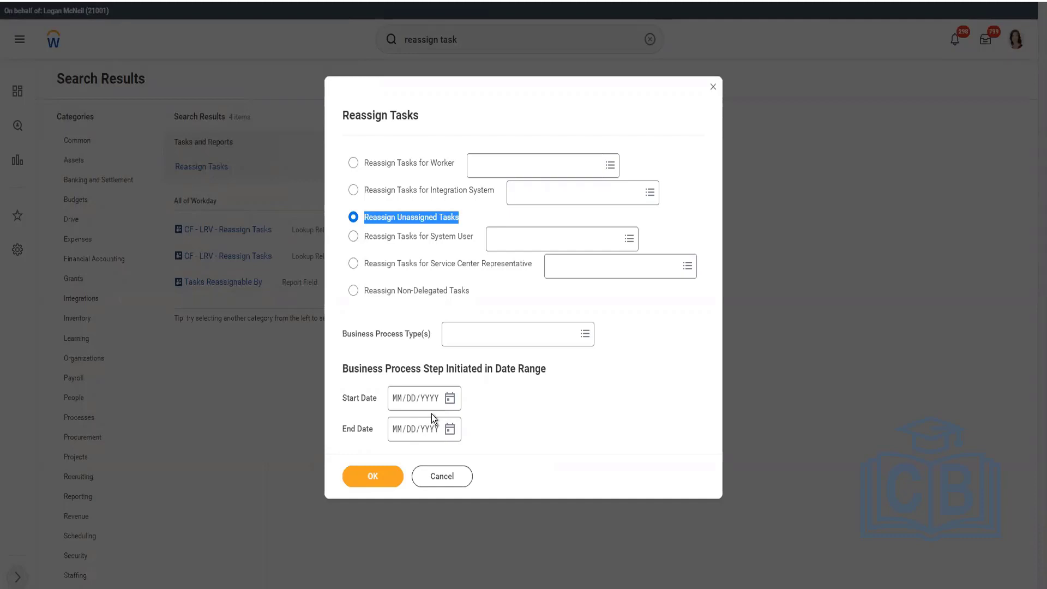
{"action": "left_click", "coordinate": [449, 403]}
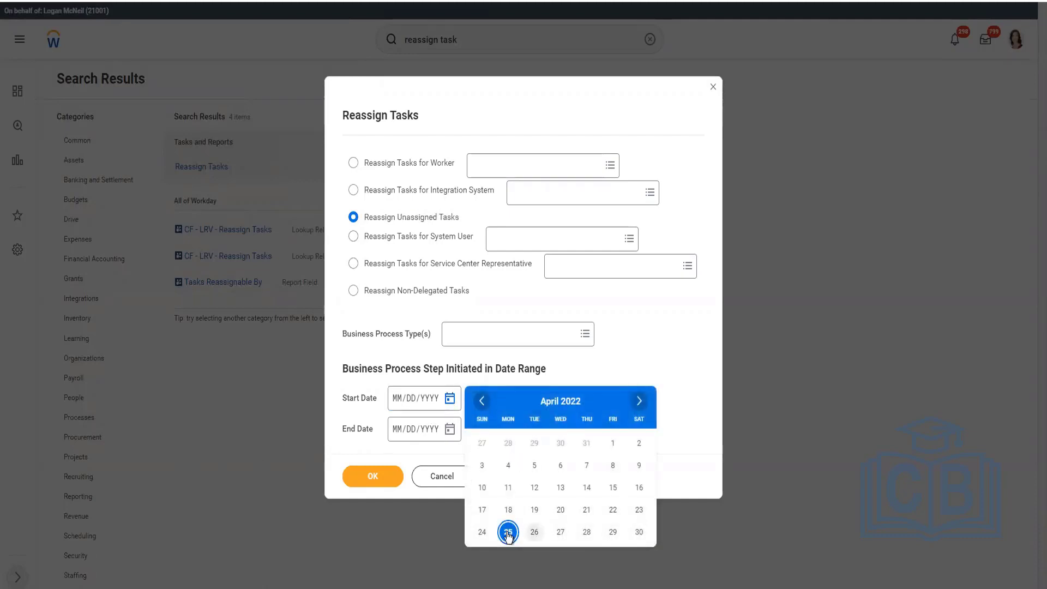
{"action": "left_click", "coordinate": [373, 483]}
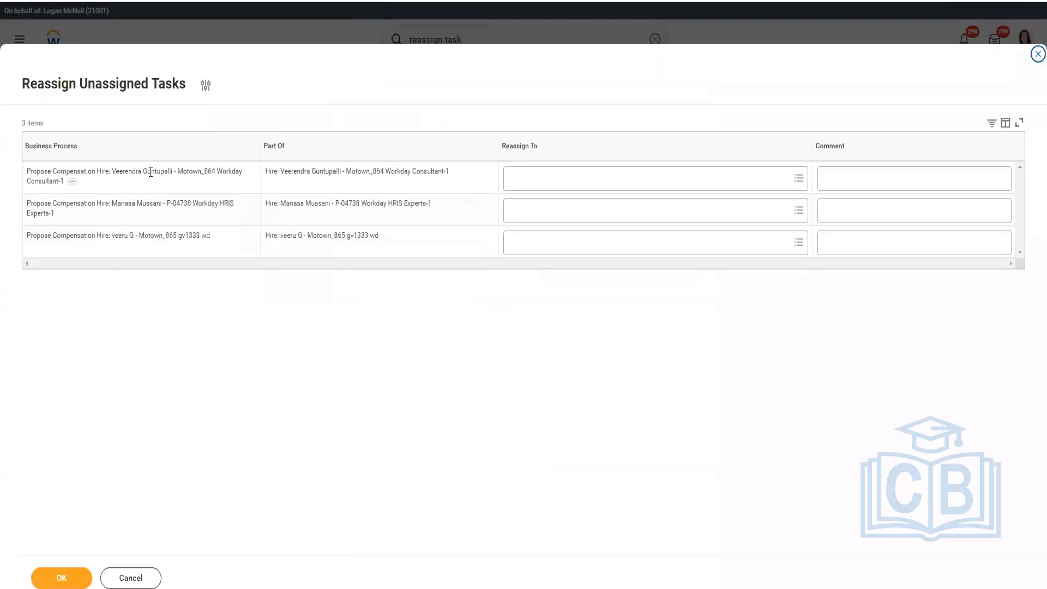
Step: Reassign the Motown_864 Workday Consultant-1 compensation task to the HRBP worker in Executive Management
{"action": "left_click", "coordinate": [630, 184]}
{"action": "type", "text": "Logan"}
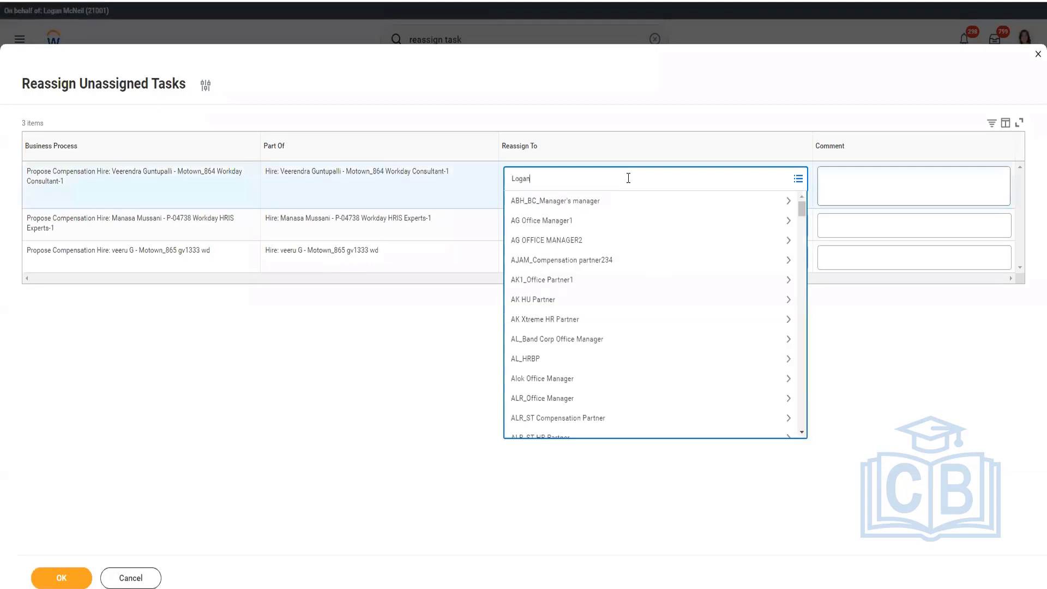
{"action": "key", "text": "Return"}
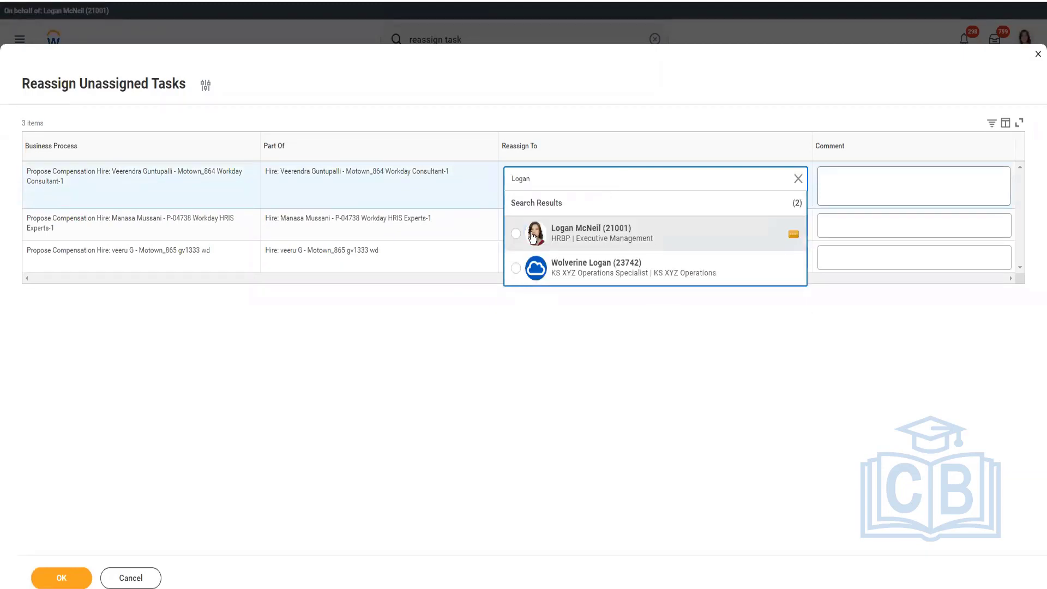
{"action": "left_click", "coordinate": [667, 218]}
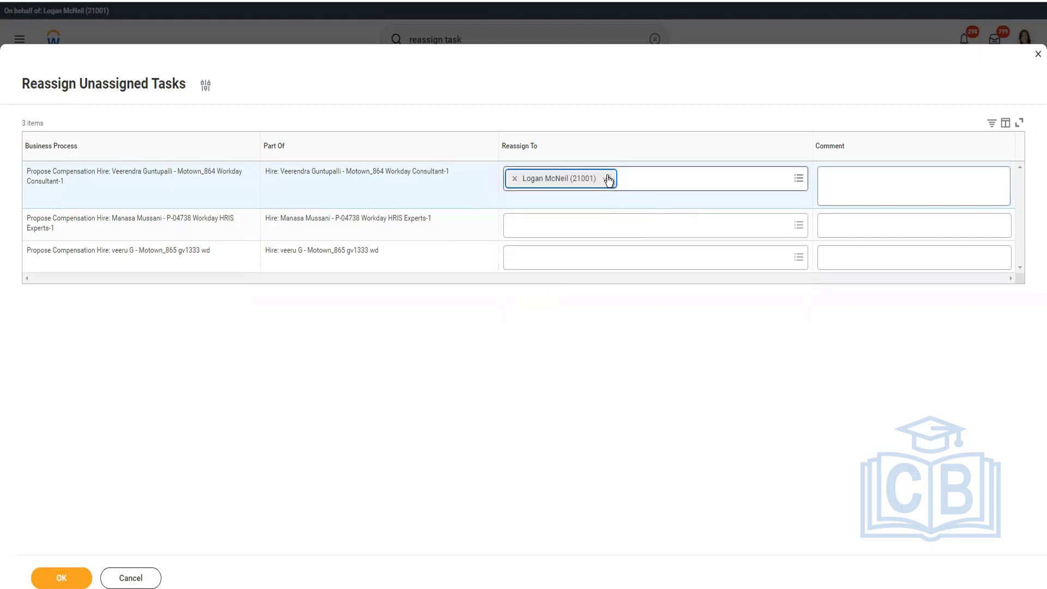
Step: Reassign the P-04738 Workday HRIS Experts-1 compensation task to the same HRBP worker as the Motown_864 task
{"action": "right_click", "coordinate": [608, 177]}
{"action": "left_click", "coordinate": [584, 237]}
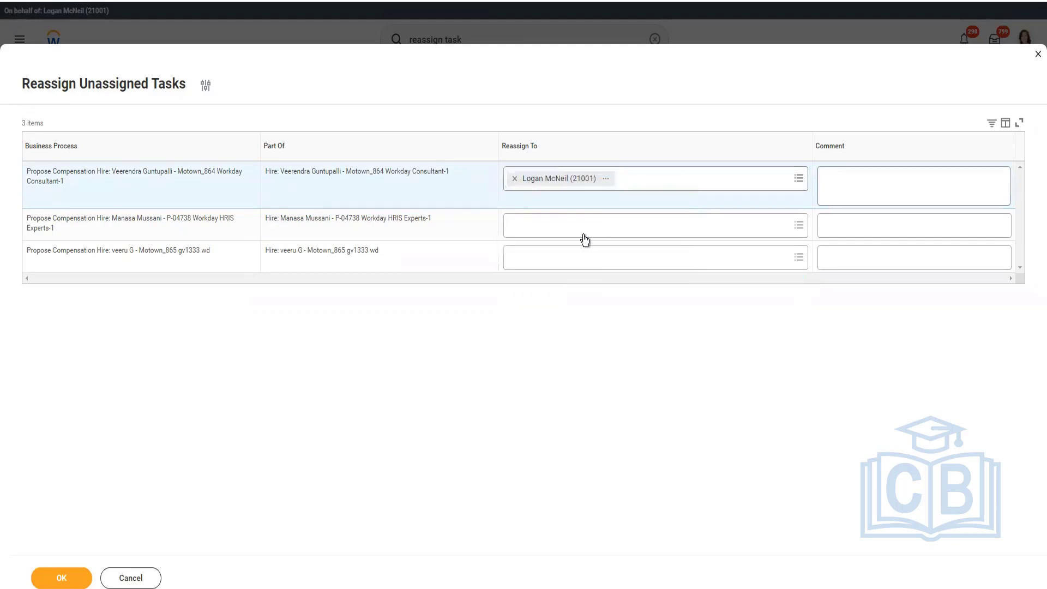
{"action": "type", "text": "Logan McNeil (21001)"}
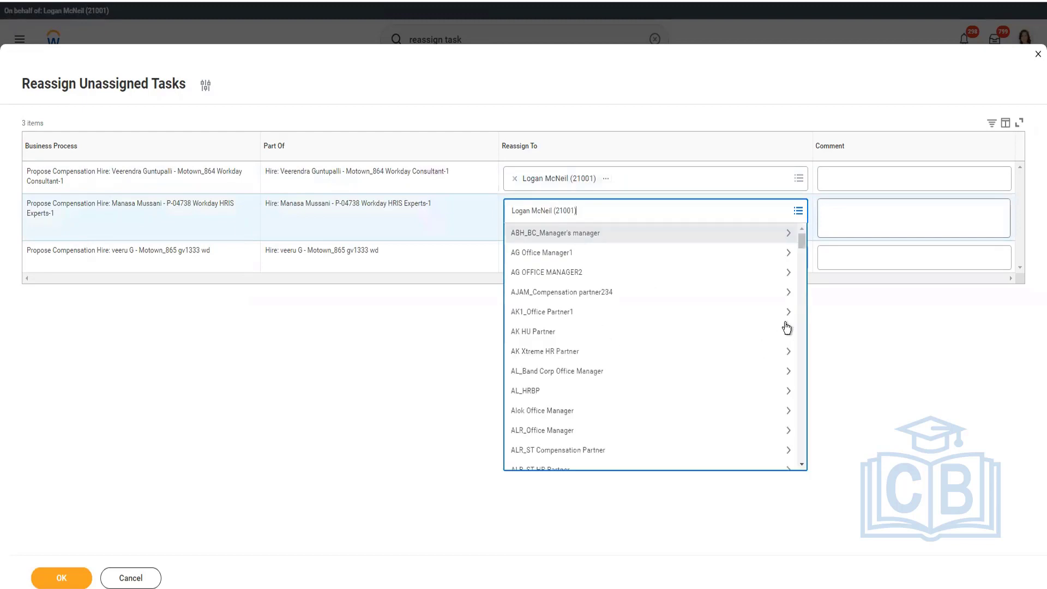
{"action": "key", "text": "BackSpace"}
{"action": "key", "text": "BackSpace"}
{"action": "key", "text": "BackSpace"}
{"action": "key", "text": "BackSpace"}
{"action": "key", "text": "BackSpace"}
{"action": "key", "text": "BackSpace"}
{"action": "key", "text": "BackSpace"}
{"action": "key", "text": "BackSpace"}
{"action": "key", "text": "BackSpace"}
{"action": "key", "text": "BackSpace"}
{"action": "key", "text": "ctrl+shift+Left"}
{"action": "key", "text": "ctrl+shift+Left"}
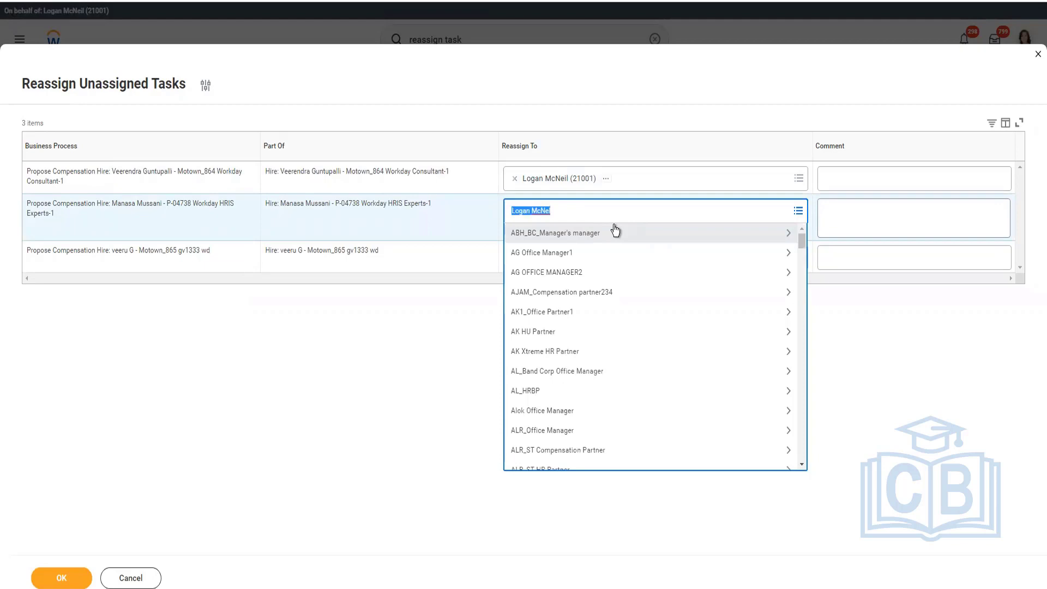
{"action": "key", "text": "Return"}
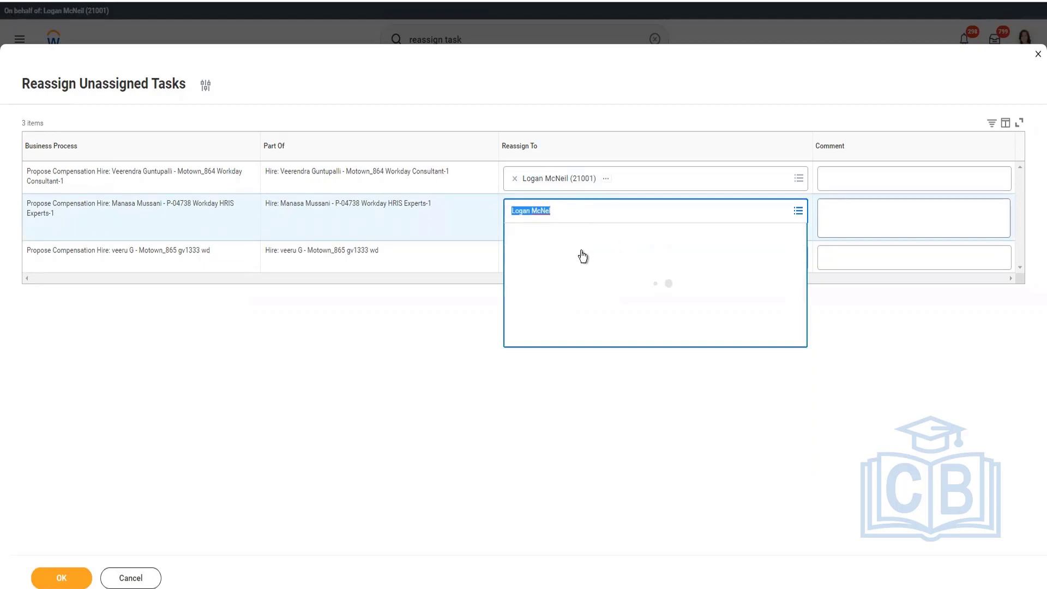
{"action": "left_click", "coordinate": [620, 217]}
{"action": "key", "text": "BackSpace"}
{"action": "key", "text": "BackSpace"}
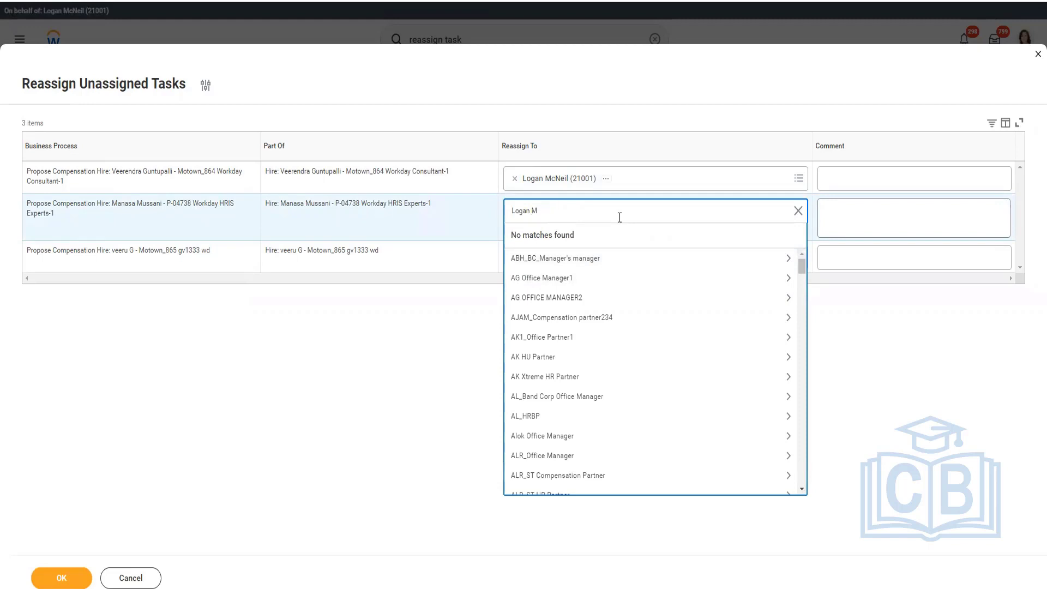
{"action": "key", "text": "Return"}
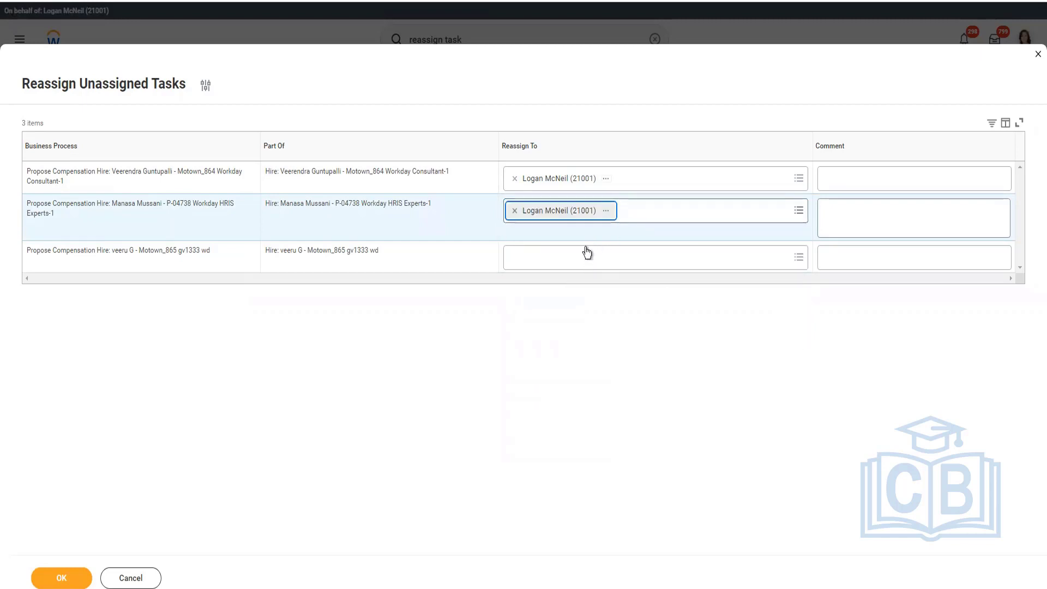
Step: Reassign the Motown_865 gv1333 wd compensation task to the same HRBP worker
{"action": "left_click", "coordinate": [587, 248]}
{"action": "type", "text": "Logan Mc"}
{"action": "key", "text": "Return"}
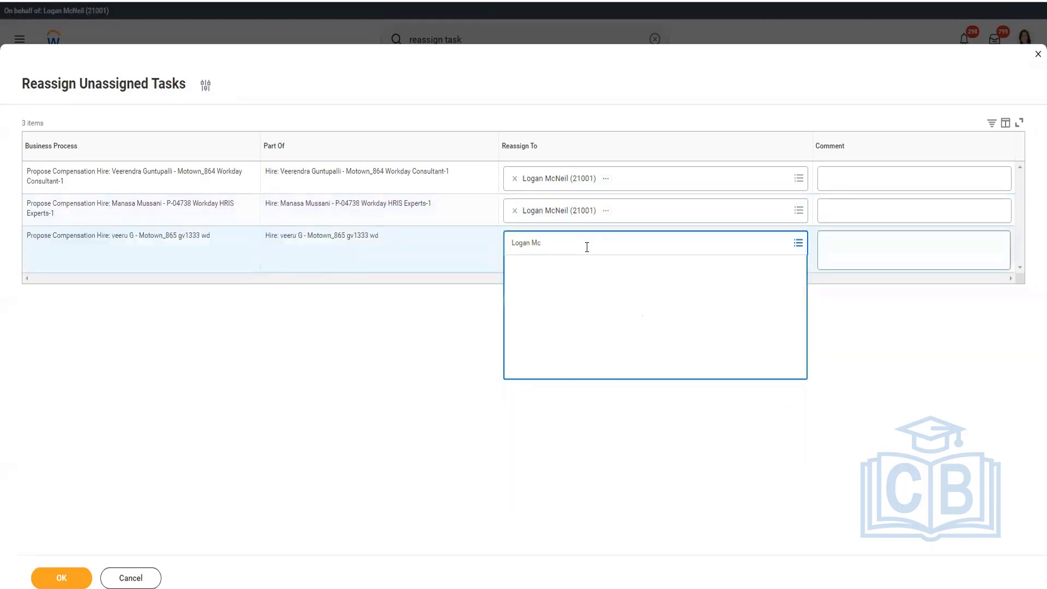
Step: Fill the comments of the three reassigned tasks with placeholder dots and submit the reassignment
{"action": "left_click", "coordinate": [885, 179]}
{"action": "type", "text": "...."}
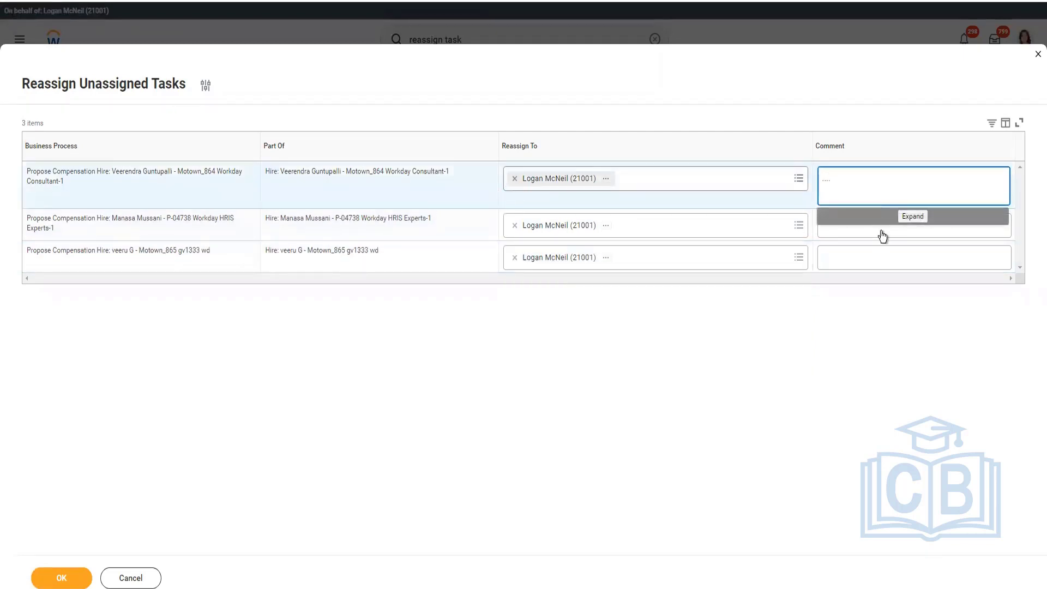
{"action": "left_click", "coordinate": [883, 236]}
{"action": "type", "text": "....."}
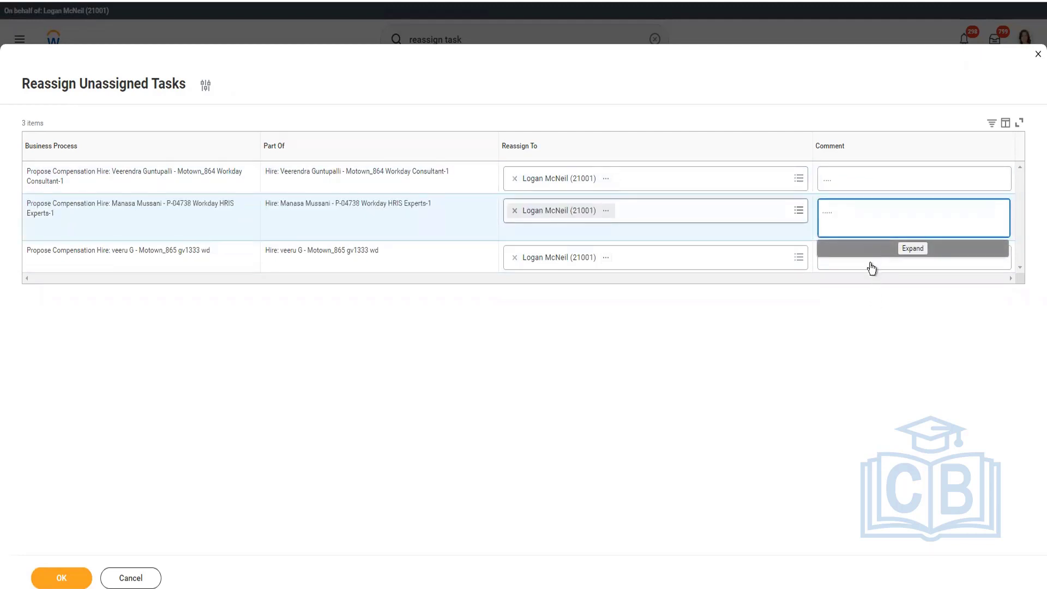
{"action": "left_click", "coordinate": [871, 265]}
{"action": "type", "text": "....."}
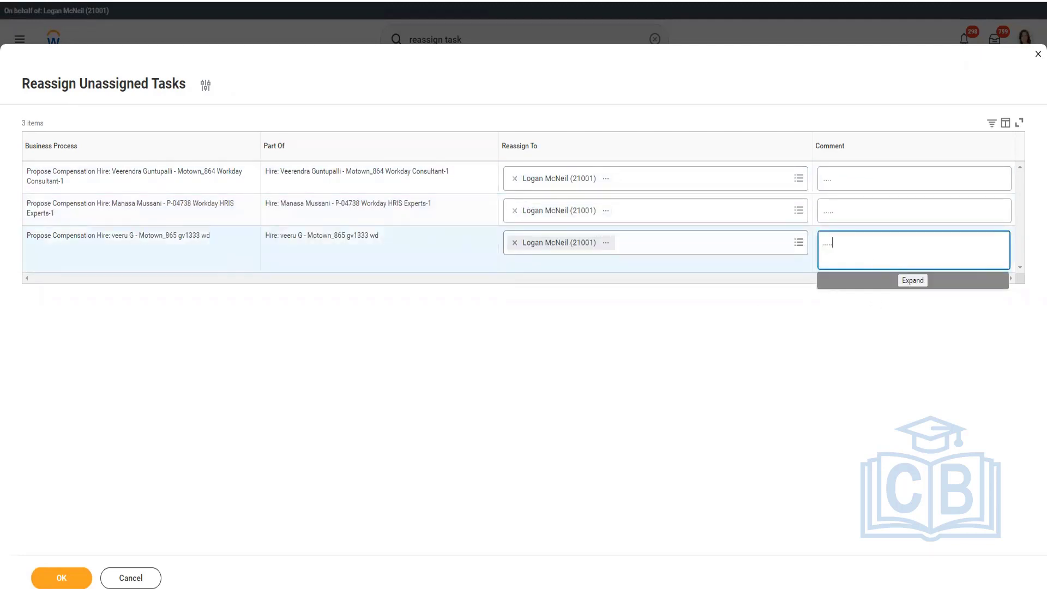
{"action": "left_click", "coordinate": [75, 574]}
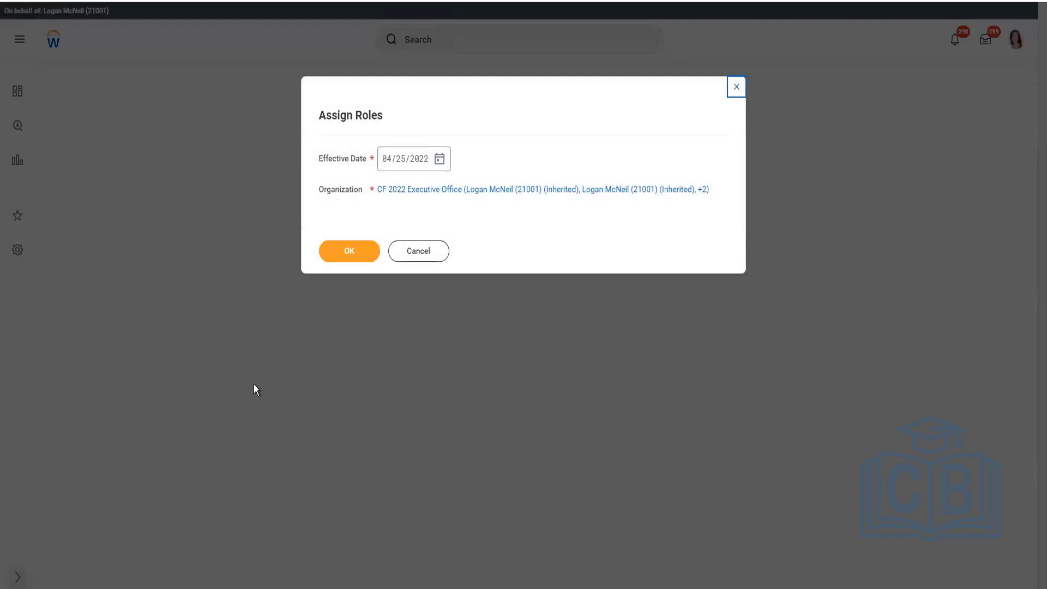
Step: Open the role assignments of CF 2022 Executive Office with effective date 04/25/2022 and submit them
{"action": "left_click", "coordinate": [358, 251]}
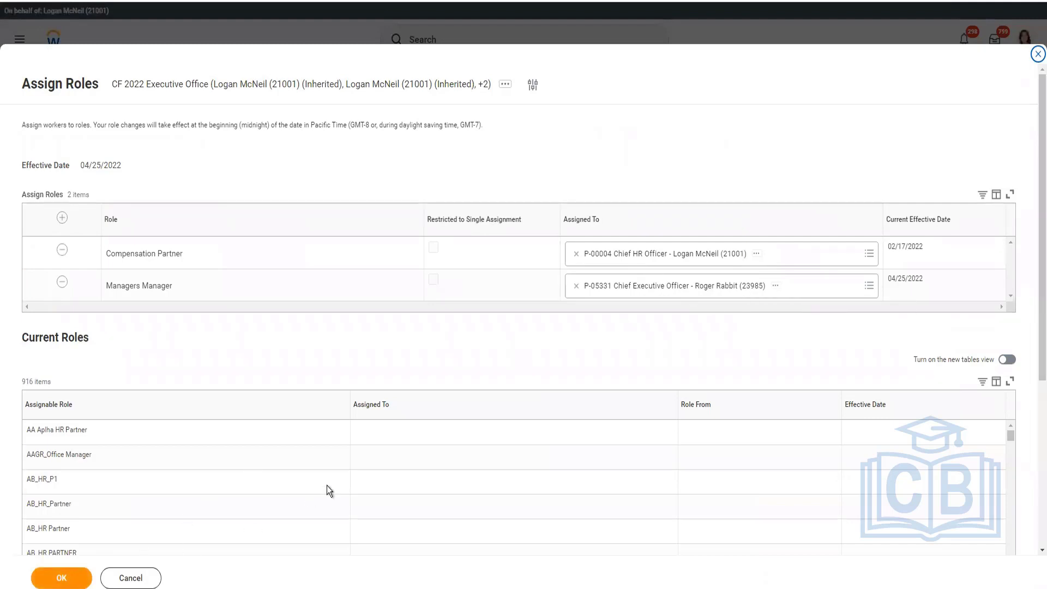
{"action": "left_click", "coordinate": [61, 579]}
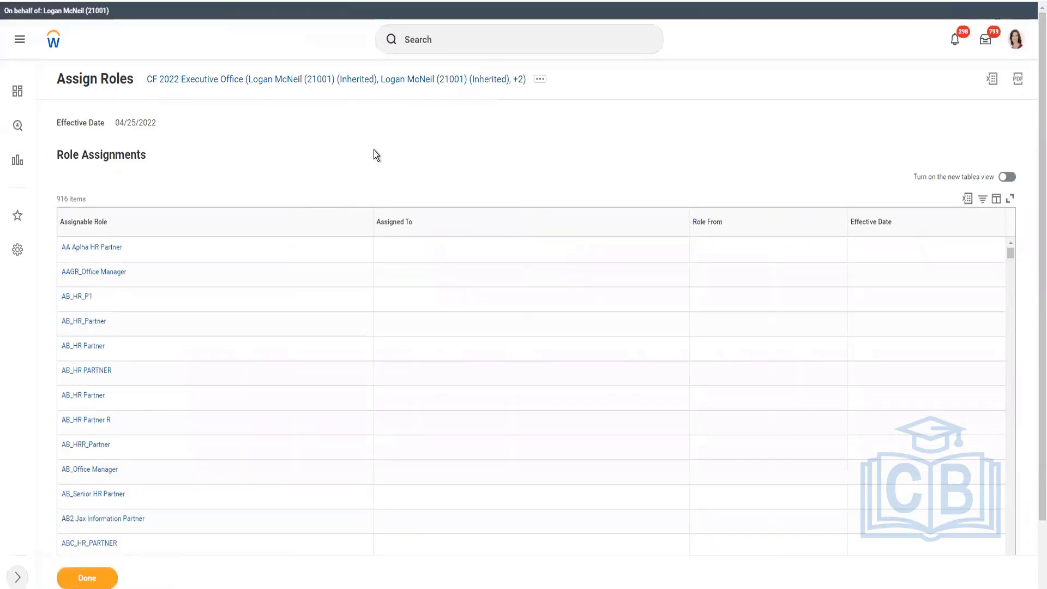
Step: Go to the open Edit Company form of CF_SS_Bank Company and cancel it
{"action": "key", "text": "ctrl+Tab"}
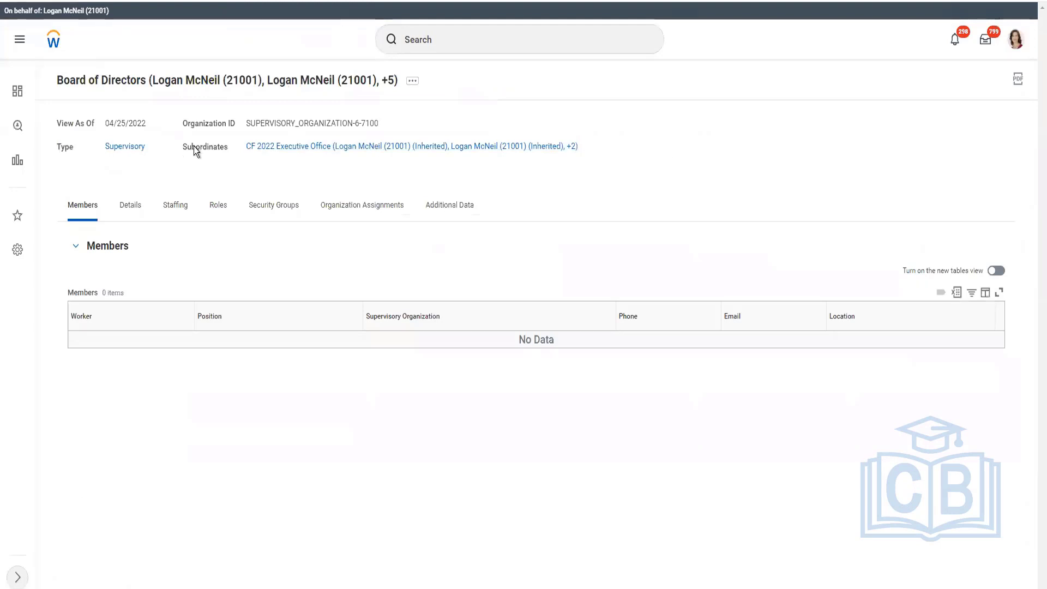
{"action": "key", "text": "ctrl+Tab"}
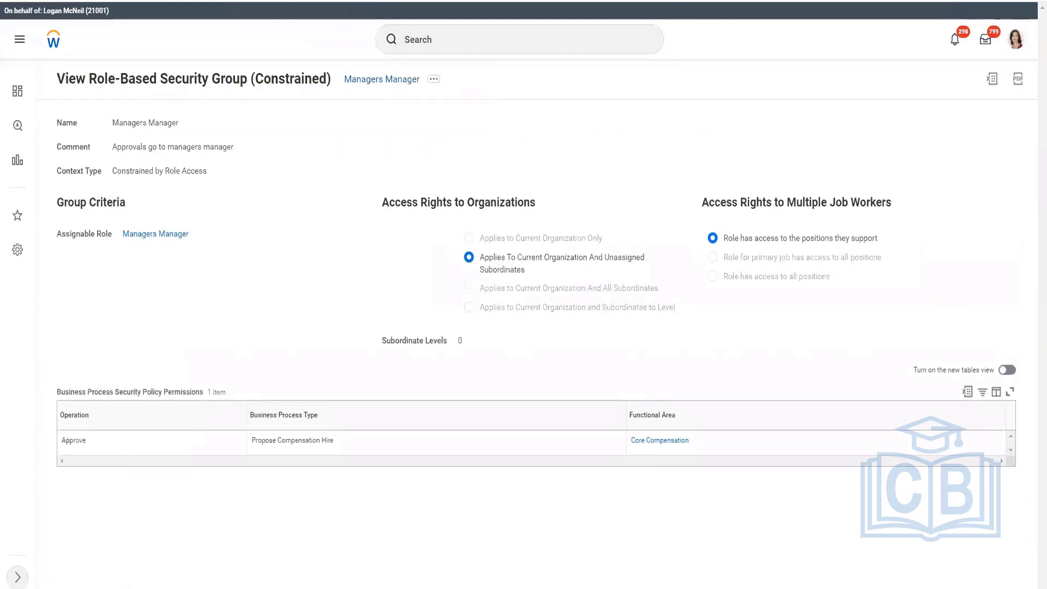
{"action": "key", "text": "ctrl+Tab"}
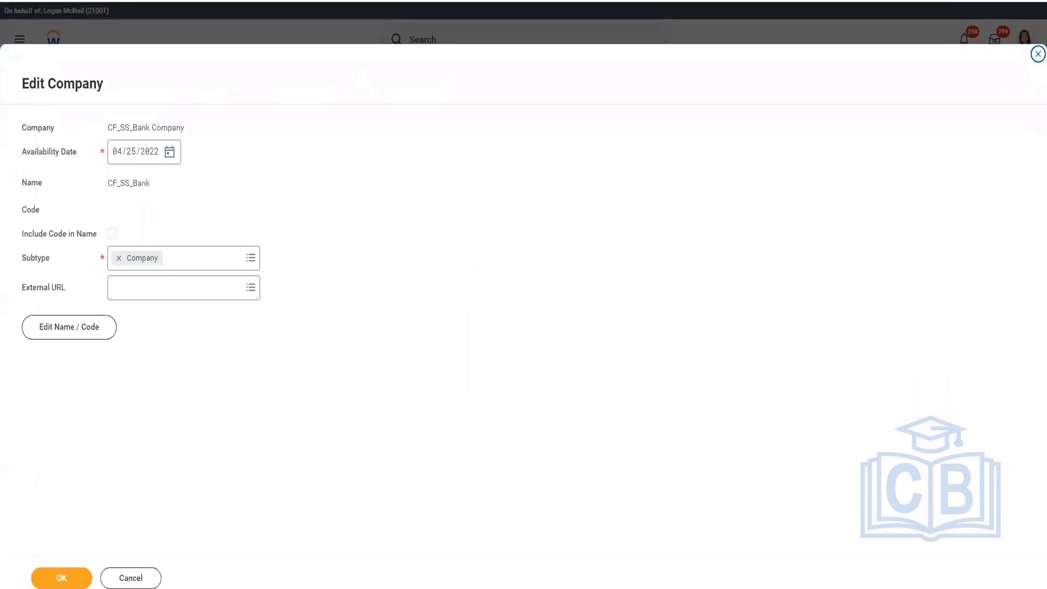
{"action": "left_click", "coordinate": [154, 579]}
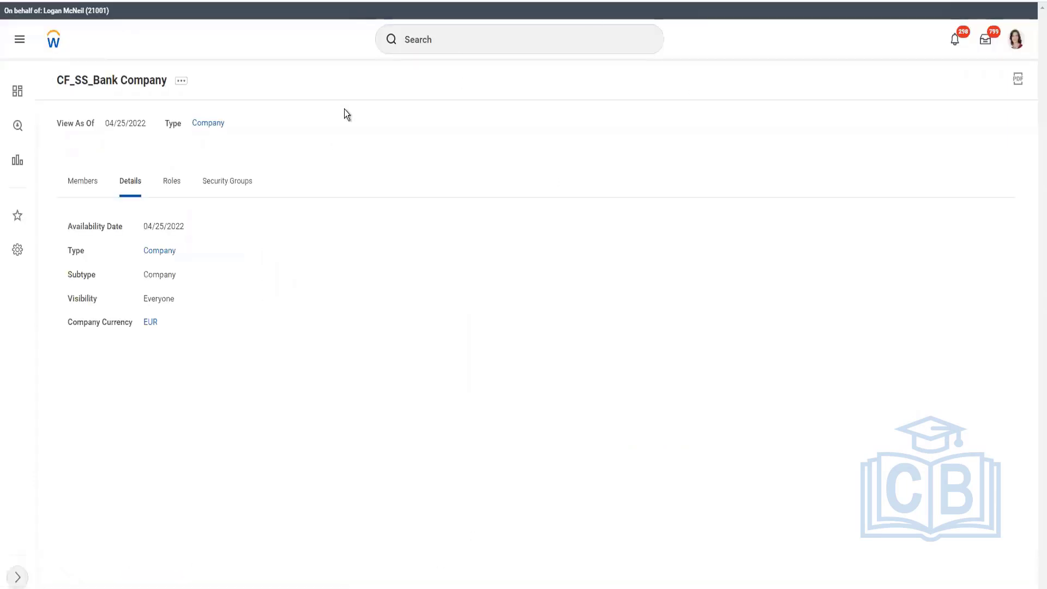
Step: Search Workday for "CF_SS_BANK" and open the Human Resources CFSS Bank supervisory organization
{"action": "left_click", "coordinate": [529, 37]}
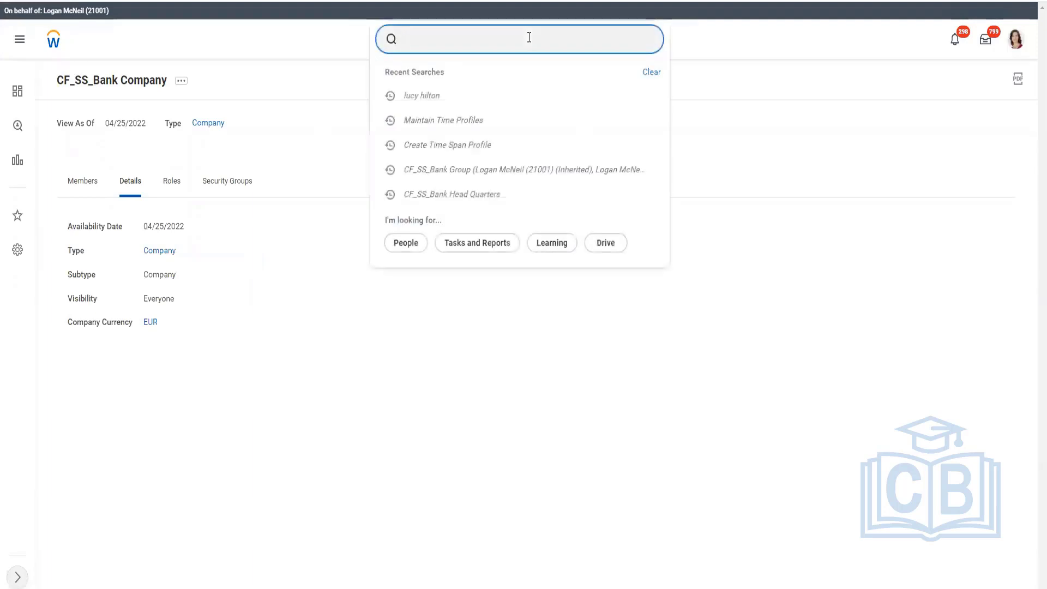
{"action": "type", "text": "ss_CF_"}
{"action": "key", "text": "ctrl+a"}
{"action": "type", "text": "CF_S"}
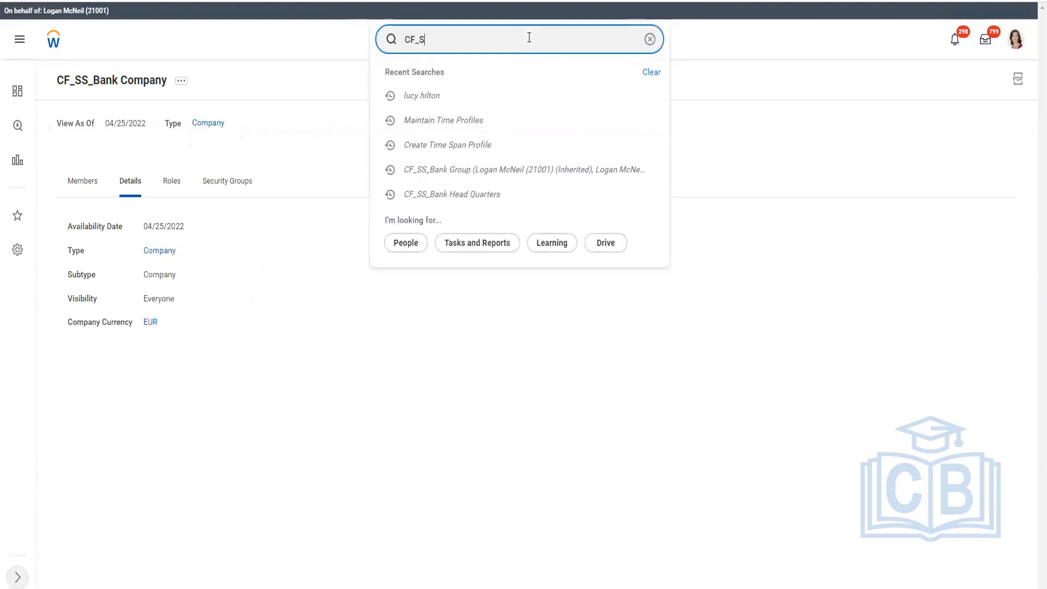
{"action": "type", "text": "S_BANK"}
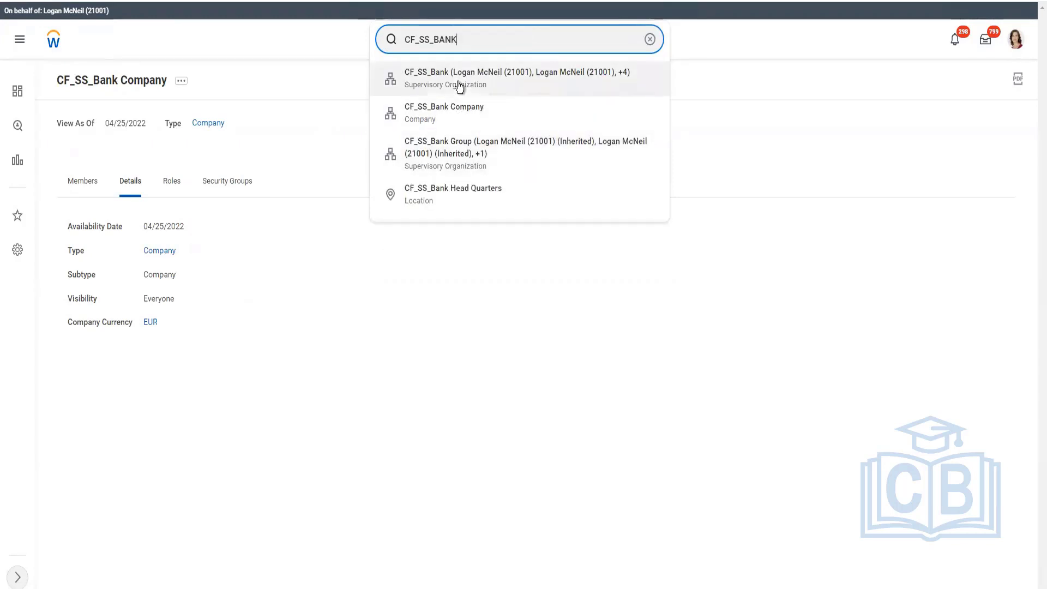
{"action": "left_click", "coordinate": [496, 231]}
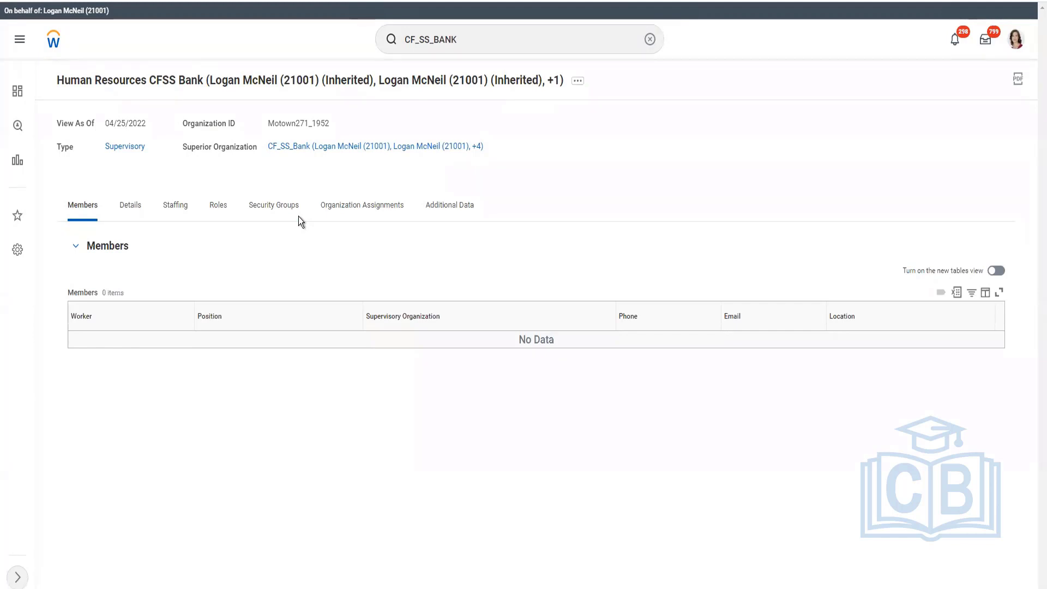
Step: Start Divide Organization for Human Resources CFSS Bank and name the new organization CF_SS_BANK_Recruiting
{"action": "left_click", "coordinate": [581, 84]}
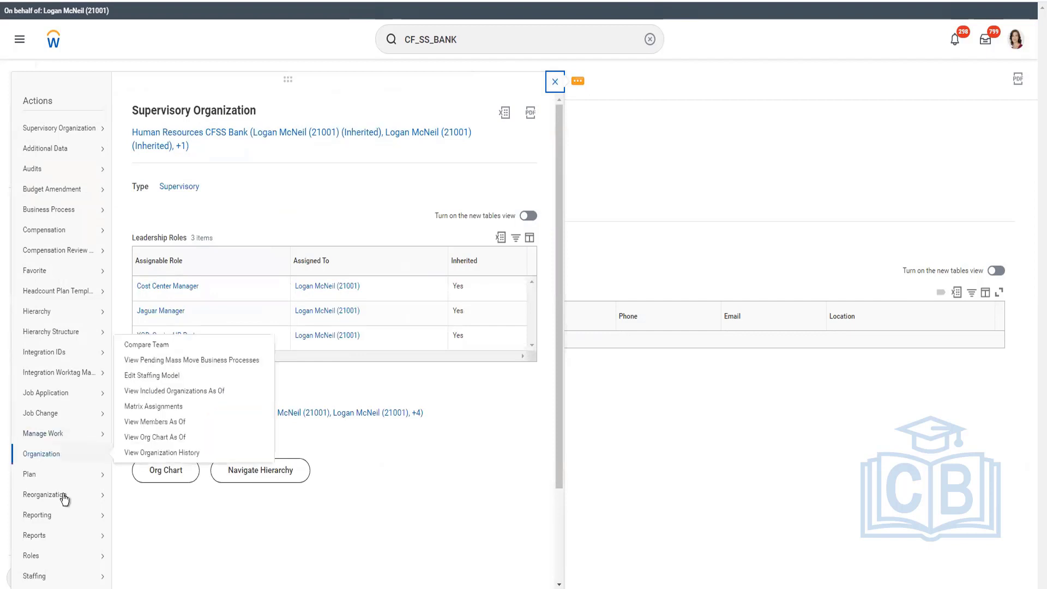
{"action": "mouse_move", "coordinate": [64, 499]}
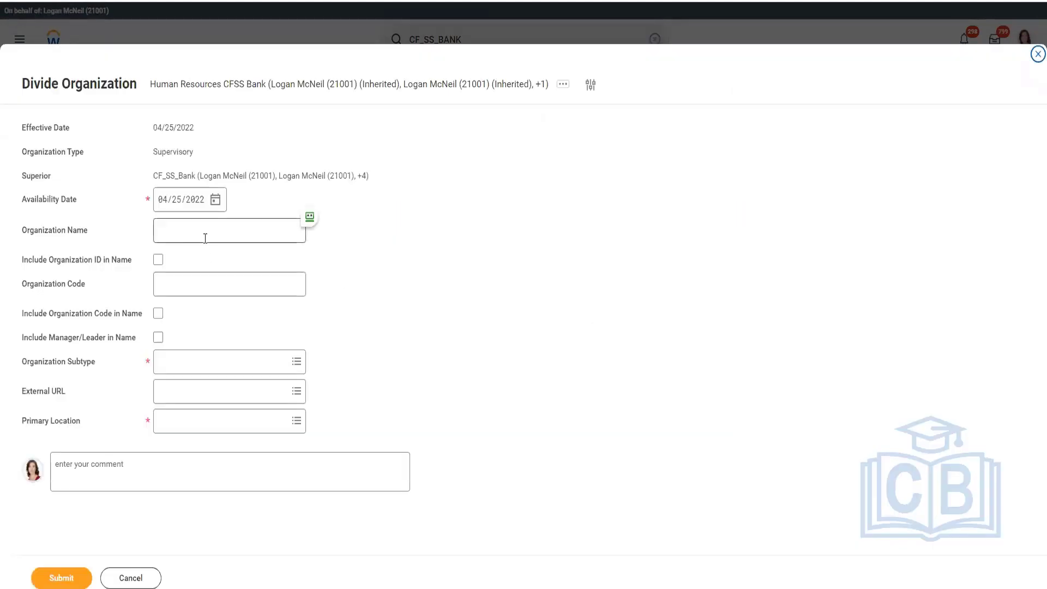
{"action": "left_click", "coordinate": [205, 243]}
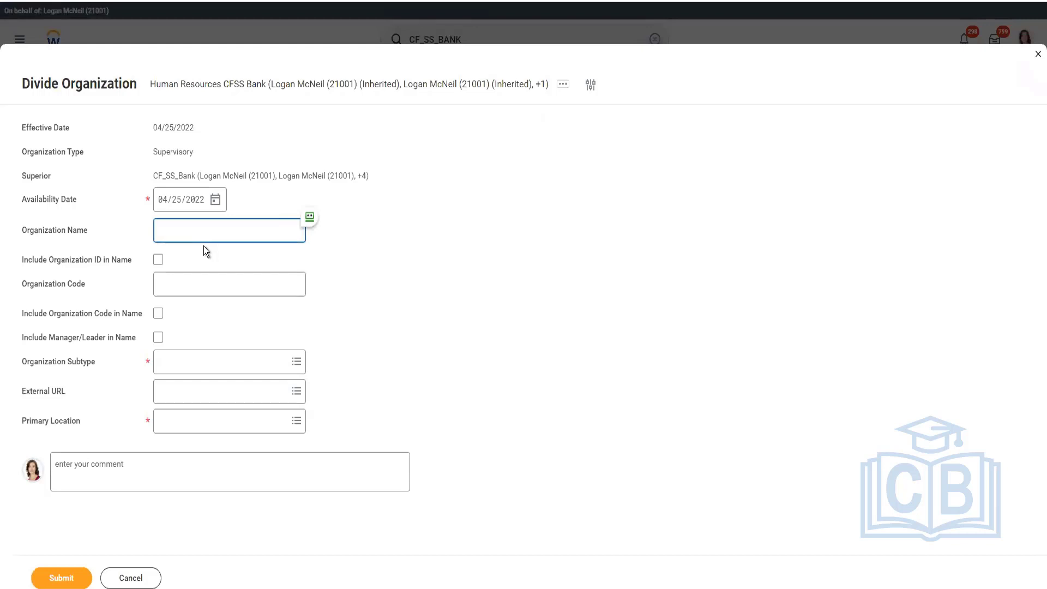
{"action": "type", "text": "Recruiting"}
{"action": "key", "text": "Home"}
{"action": "type", "text": "CF_SS_BANK_"}
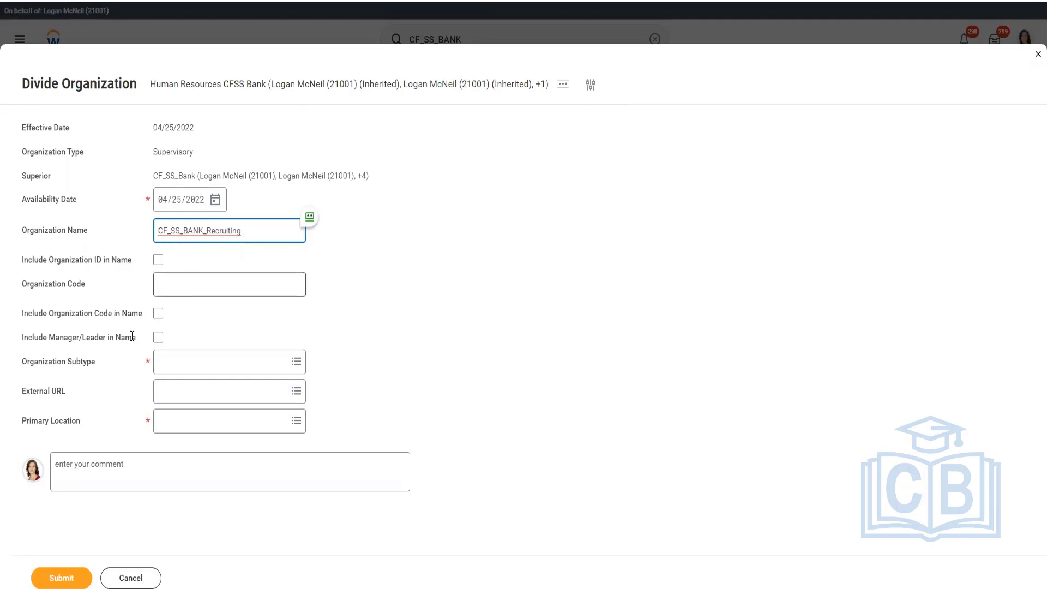
Step: Include the manager/leader in the new organization's name and set its subtype to Division
{"action": "left_click", "coordinate": [159, 338]}
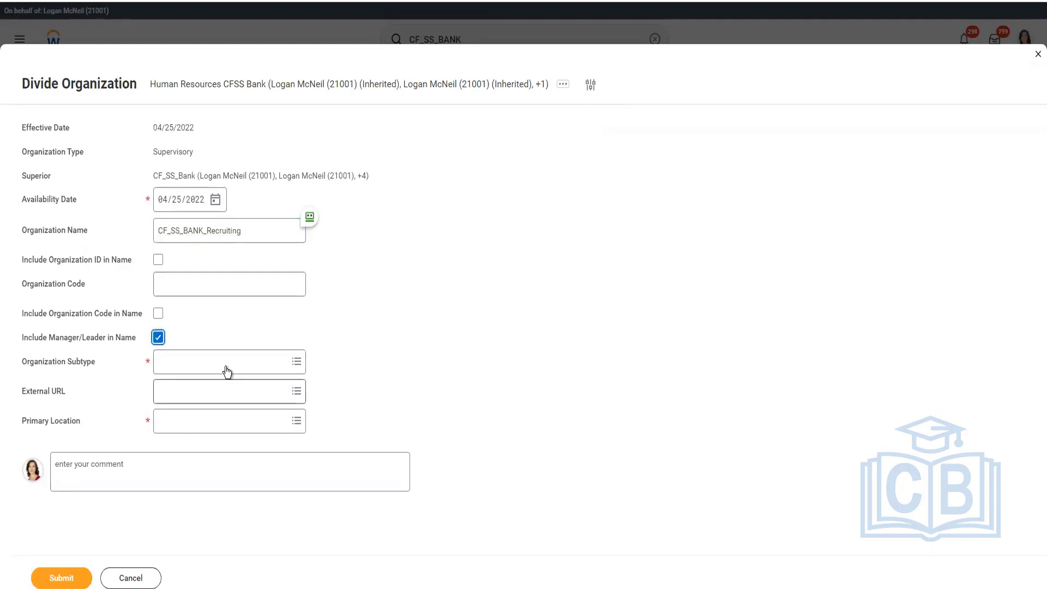
{"action": "left_click", "coordinate": [225, 366]}
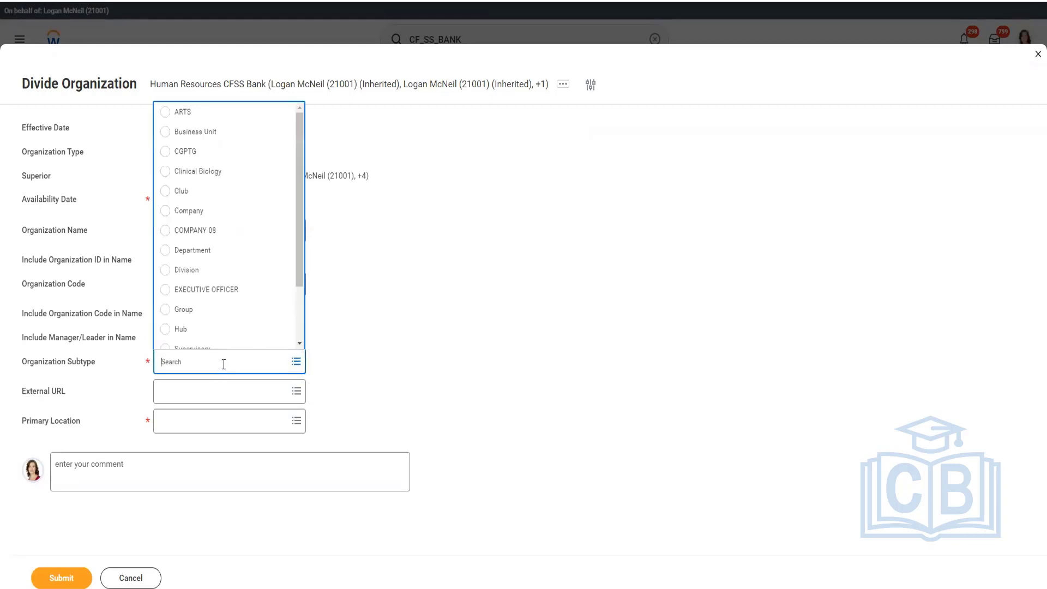
{"action": "left_click", "coordinate": [192, 273]}
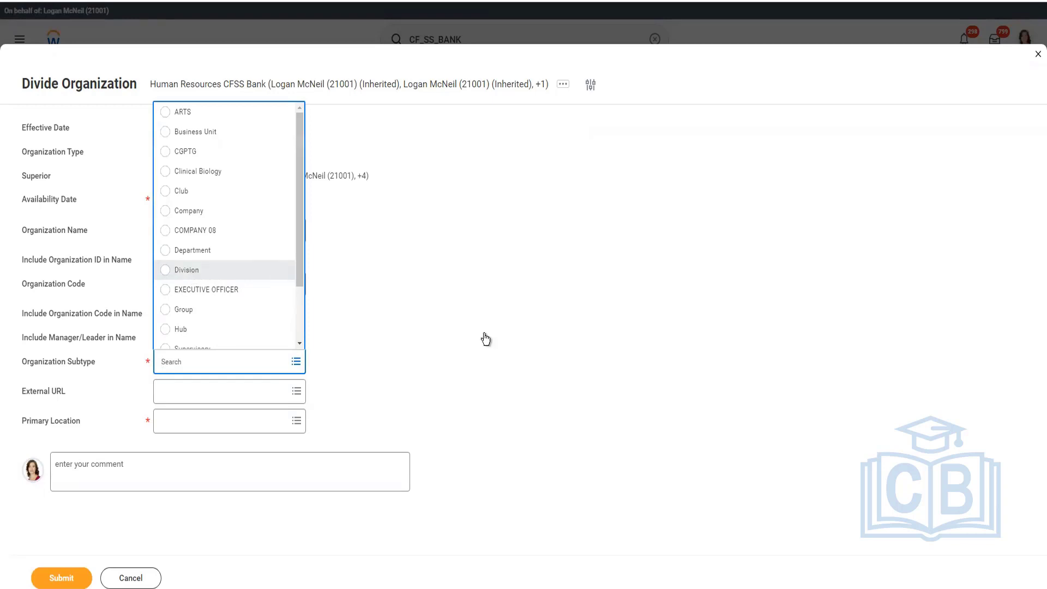
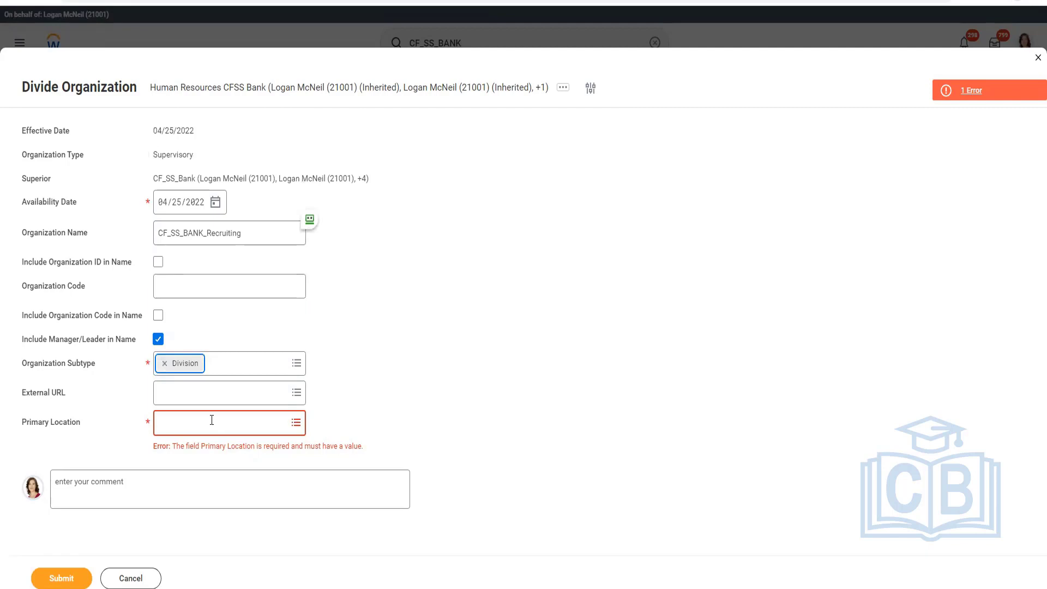
Step: Set the new organization's primary location to Italy
{"action": "left_click", "coordinate": [212, 422]}
{"action": "type", "text": "CF Italy"}
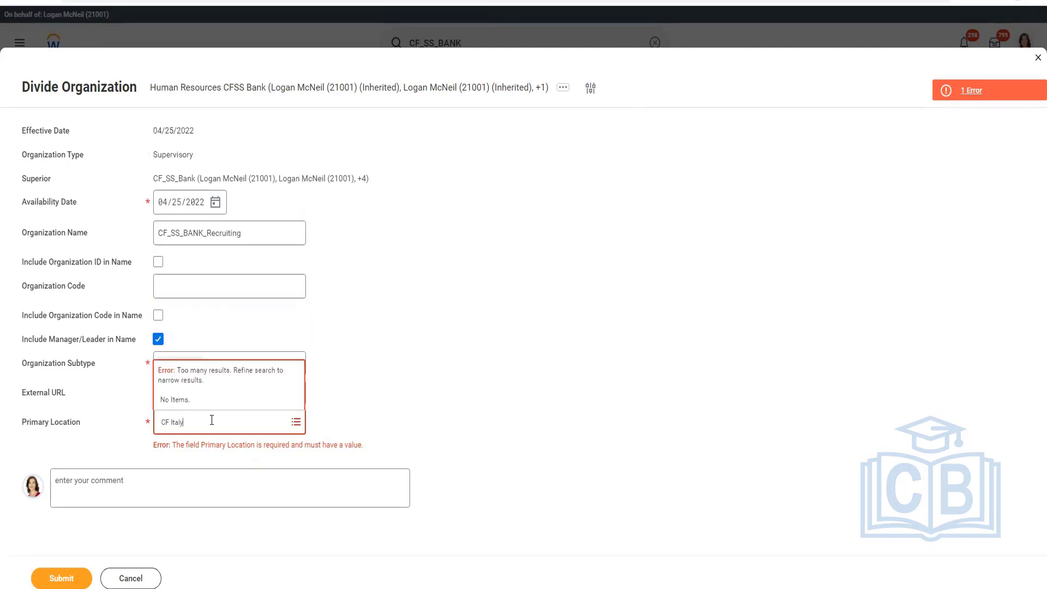
{"action": "key", "text": "Return"}
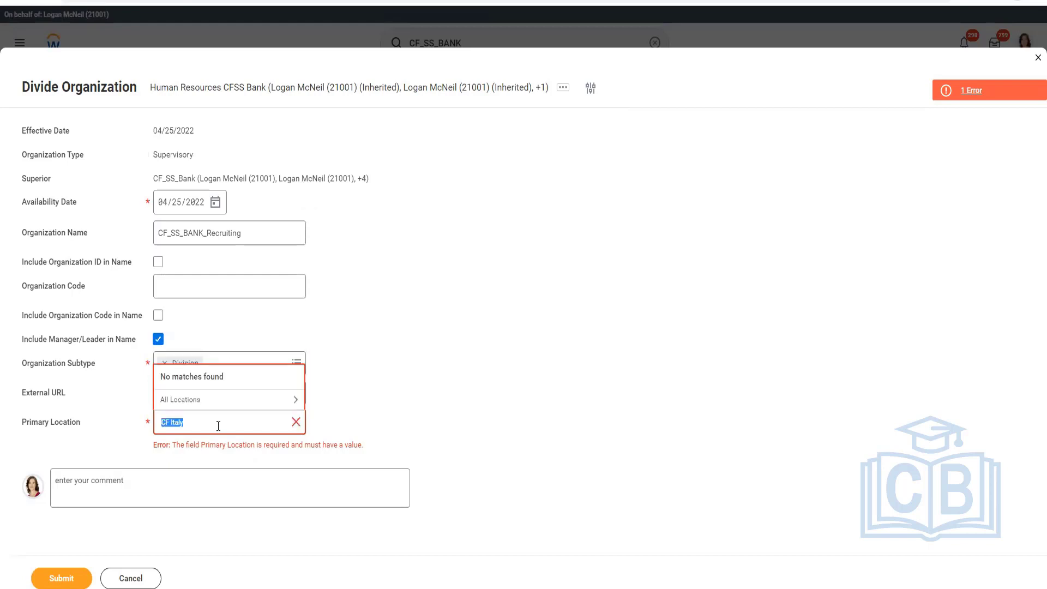
{"action": "type", "text": "Italy"}
{"action": "key", "text": "Return"}
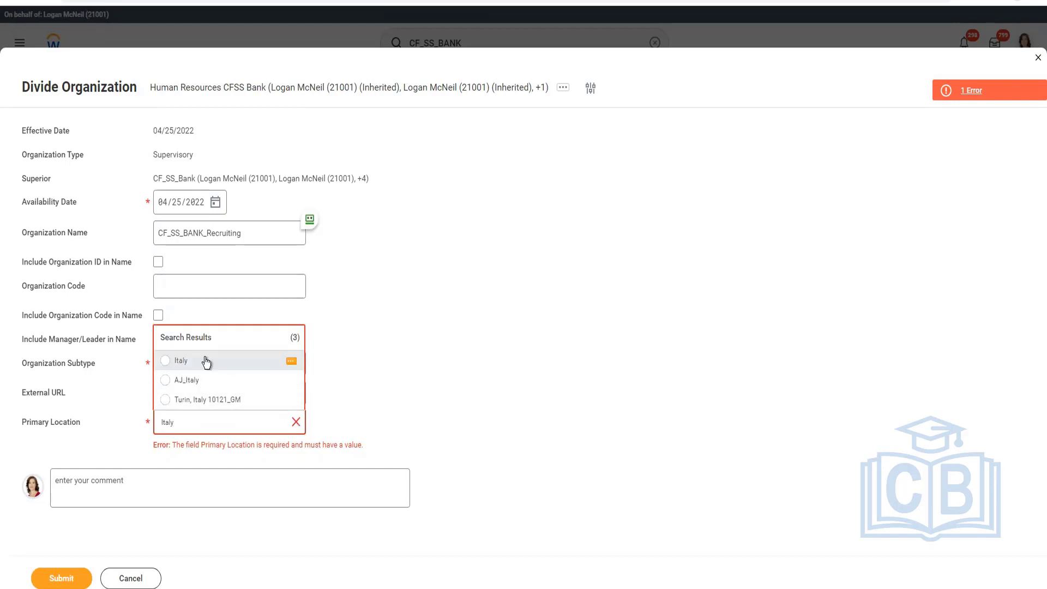
{"action": "left_click", "coordinate": [206, 363]}
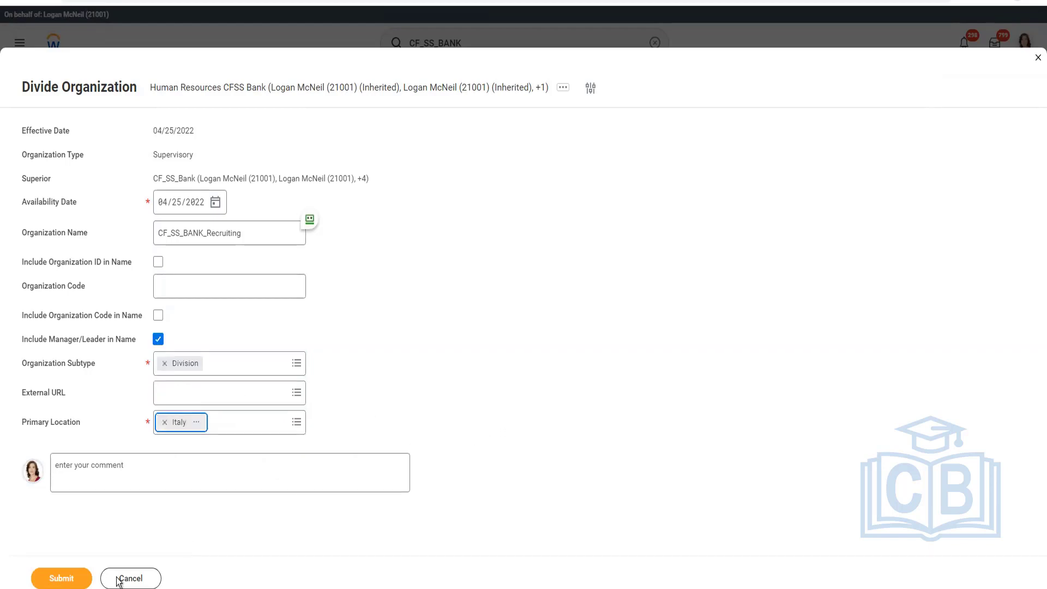
Step: Submit the organization division and open the resulting Assign Roles task for CF_SS_BANK_Recruiting
{"action": "left_click", "coordinate": [71, 579]}
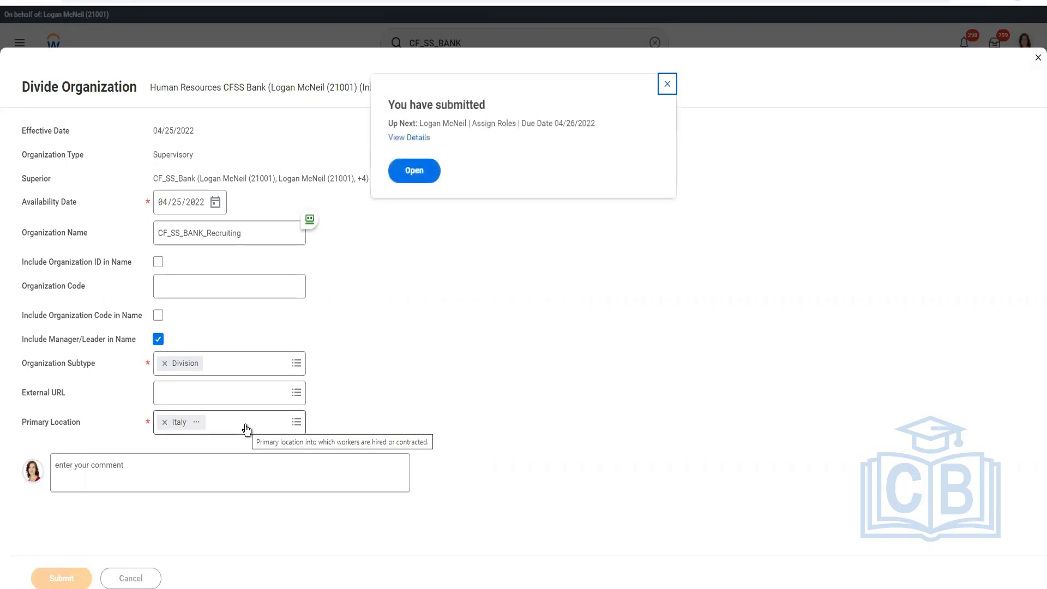
{"action": "left_click", "coordinate": [424, 175]}
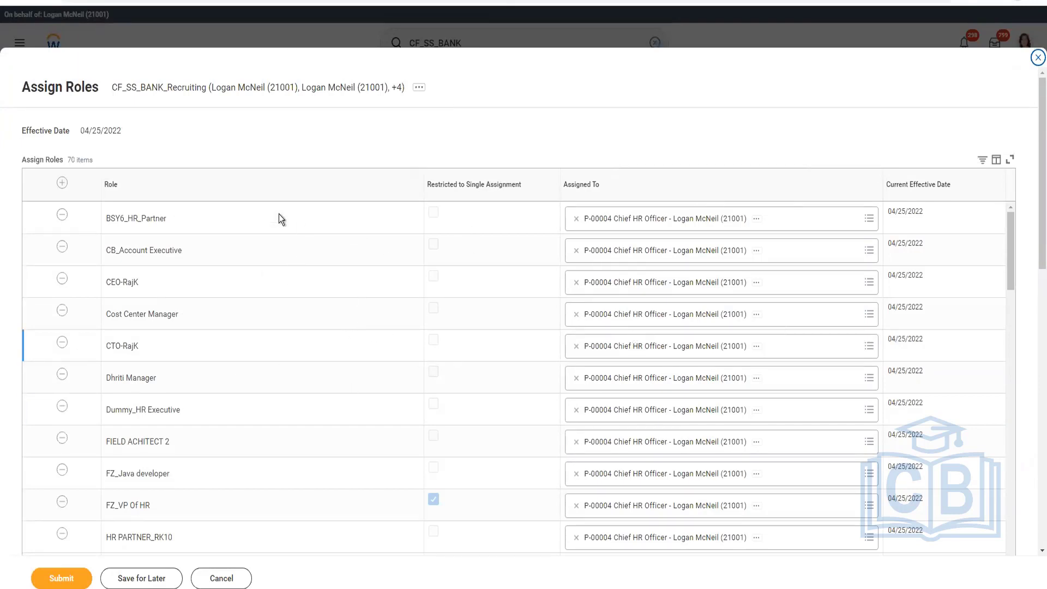
Step: Add the HR Partner role for CF_SS_BANK_Recruiting, assign it to P-00004 Chief HR Officer, and submit the role assignments
{"action": "left_click", "coordinate": [62, 183]}
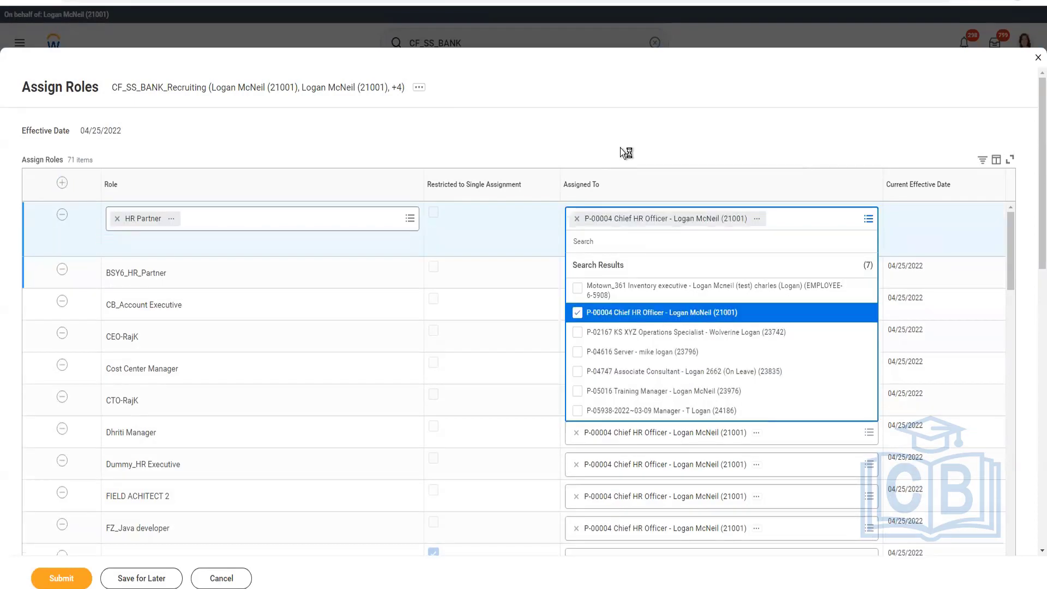
{"action": "left_click", "coordinate": [620, 149]}
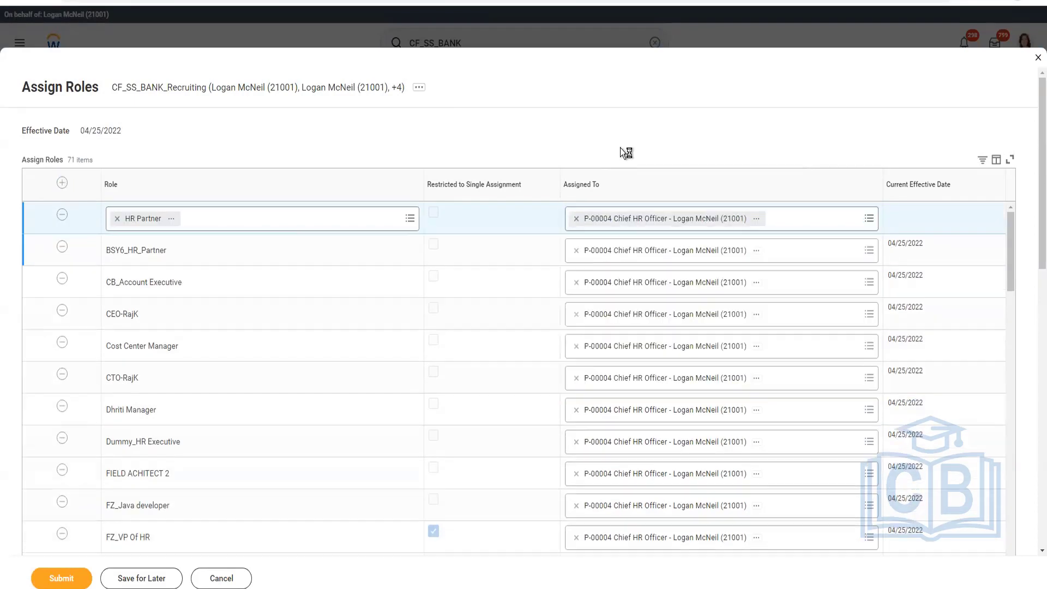
{"action": "left_click", "coordinate": [385, 550]}
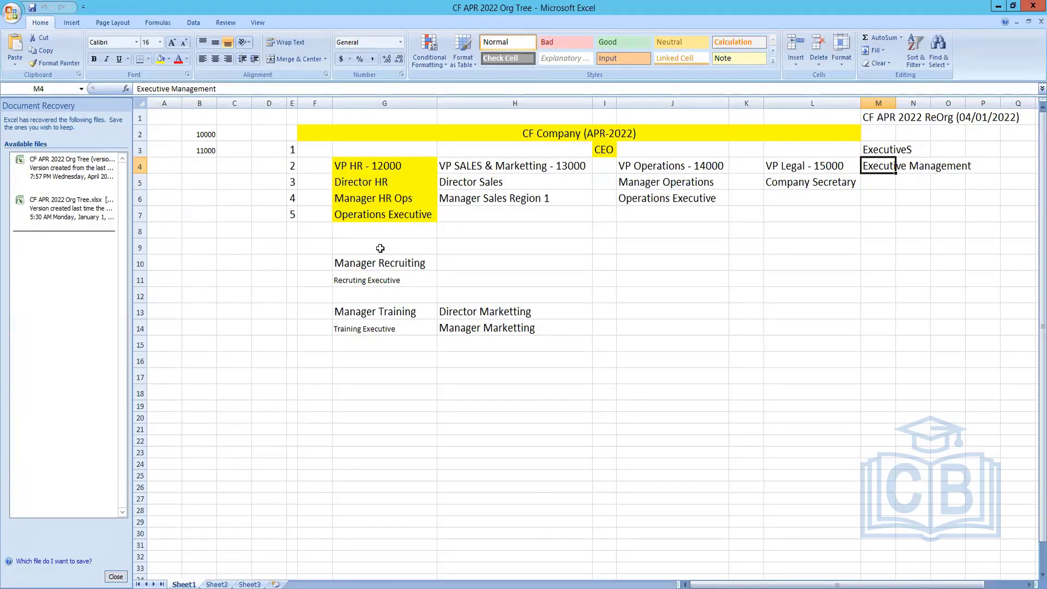
{"action": "left_click", "coordinate": [999, 9]}
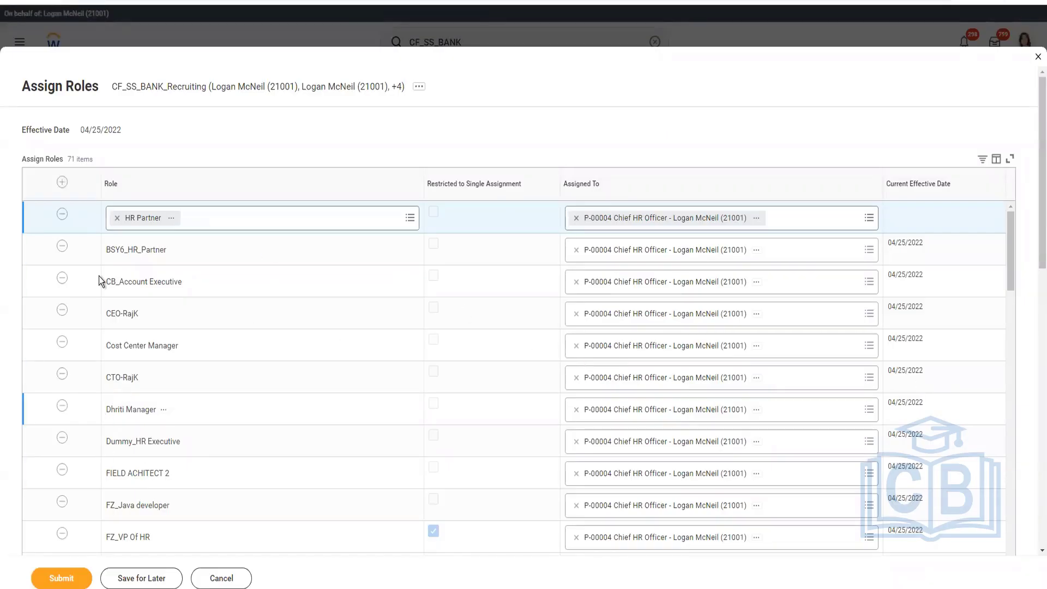
{"action": "left_click", "coordinate": [63, 580]}
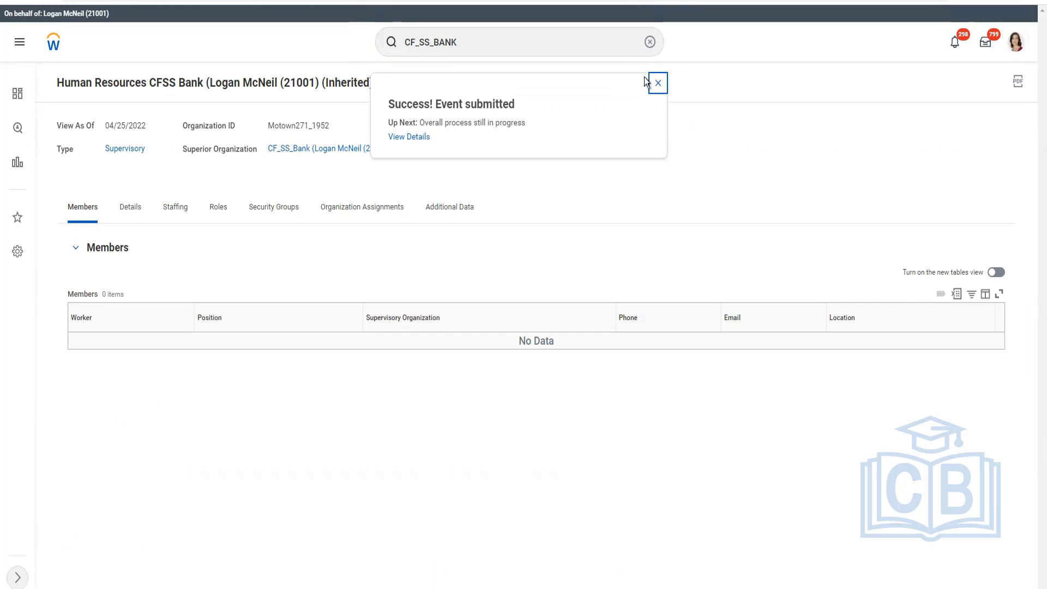
{"action": "left_click", "coordinate": [657, 85]}
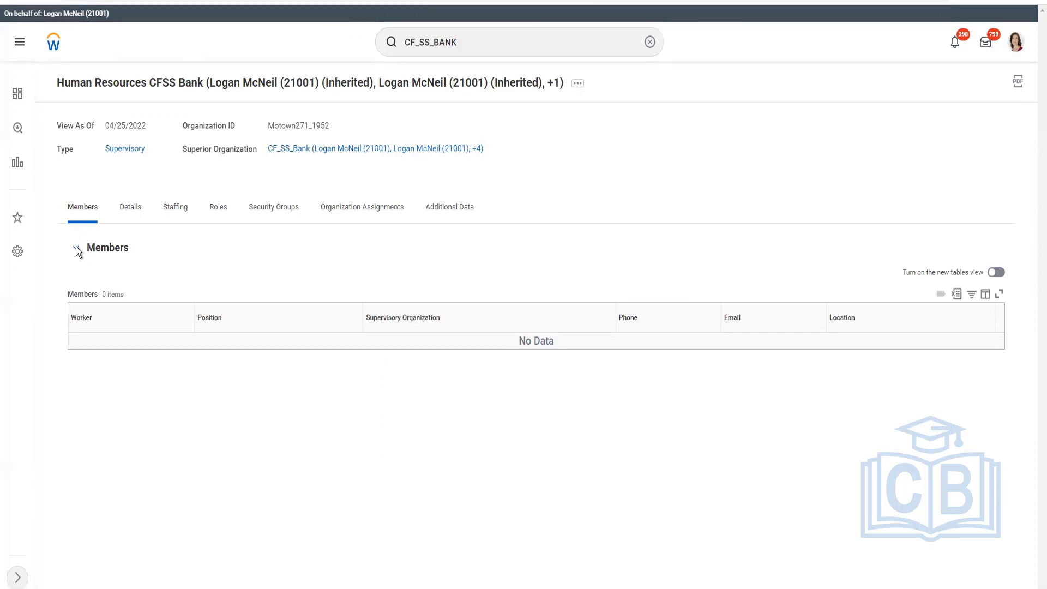
Step: Open the superior organization CF_SS_Bank and display its org chart
{"action": "left_click", "coordinate": [306, 152]}
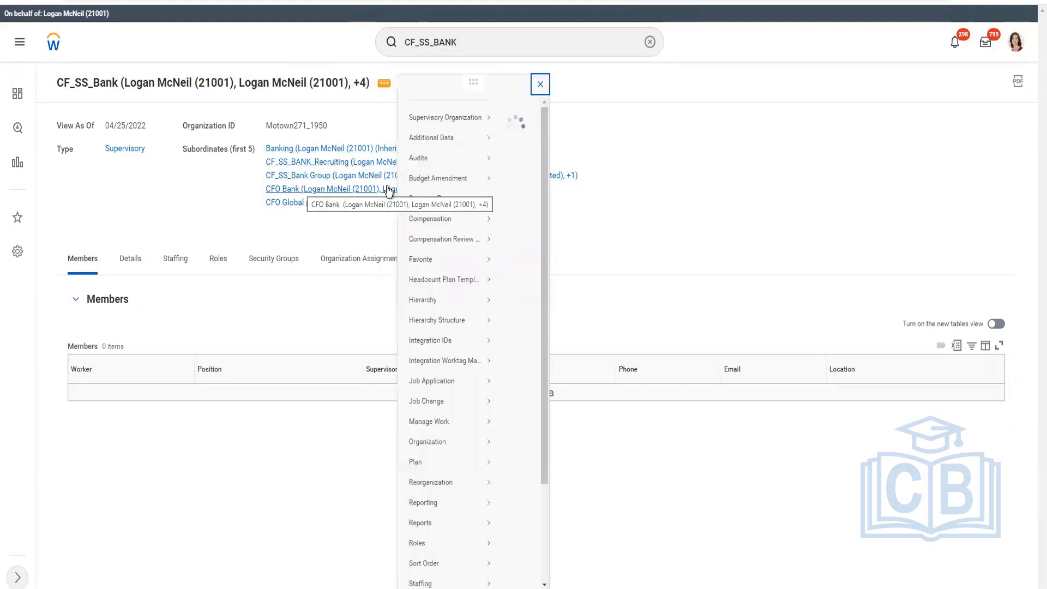
{"action": "mouse_move", "coordinate": [478, 127]}
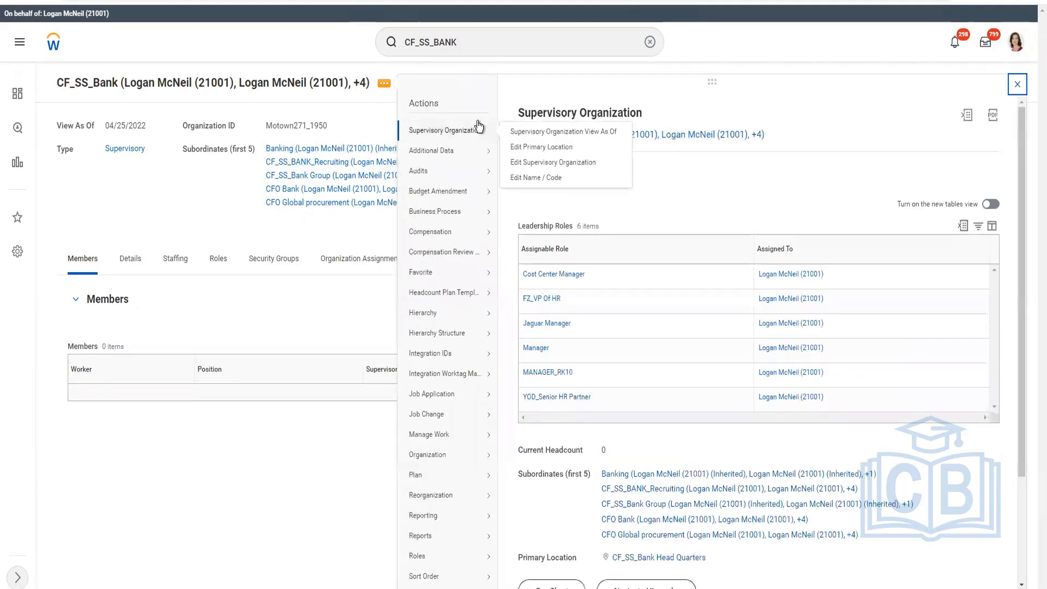
{"action": "scroll", "coordinate": [574, 539], "scroll_direction": "down", "scroll_amount": 3}
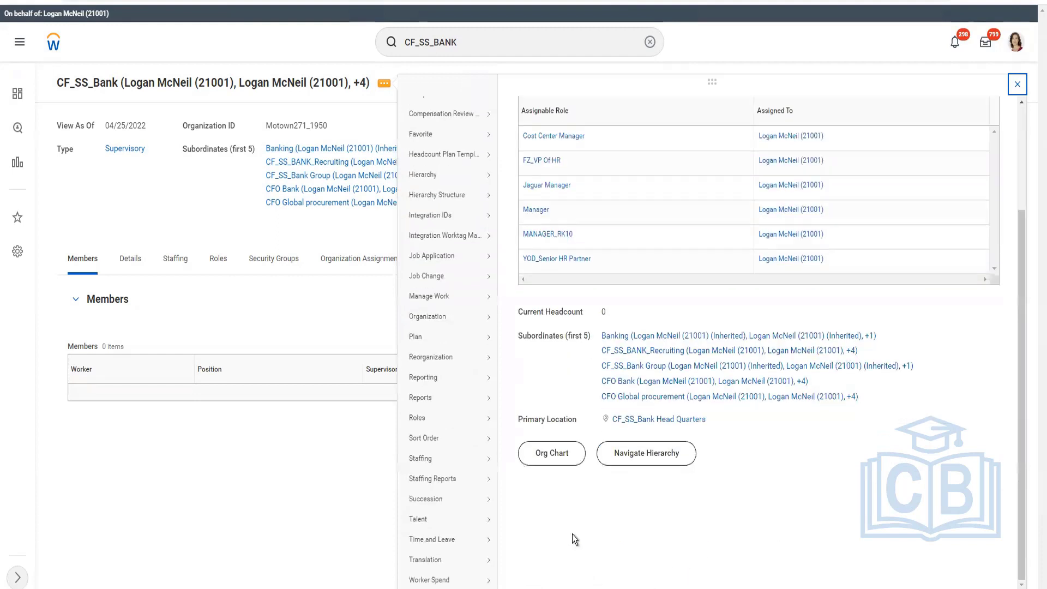
{"action": "left_click", "coordinate": [552, 456]}
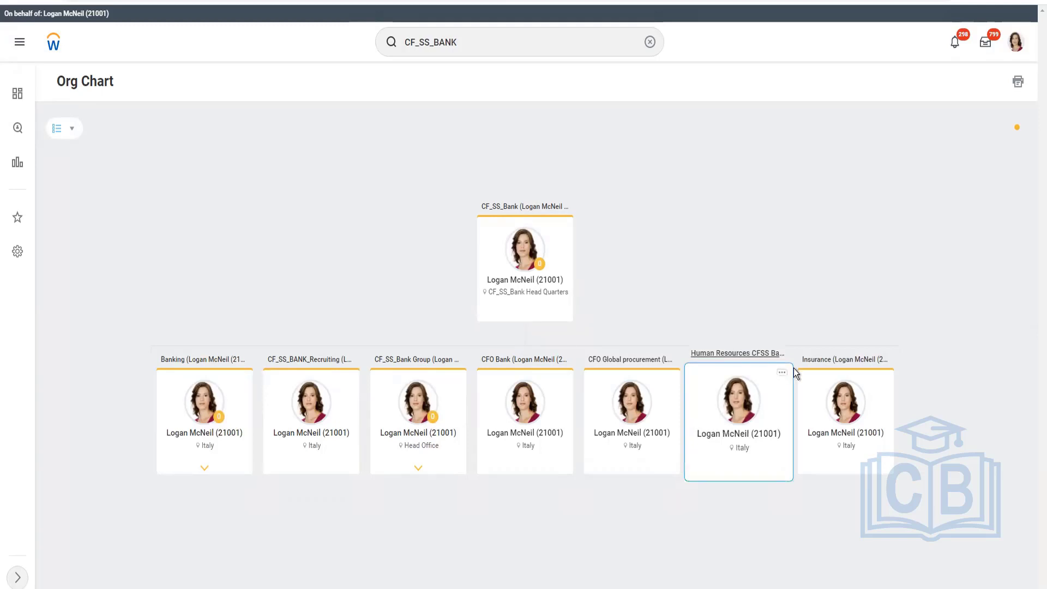
Step: Examine the details, superior organization and hierarchy position of Human Resources CFSS Bank from the org chart
{"action": "left_click", "coordinate": [783, 372]}
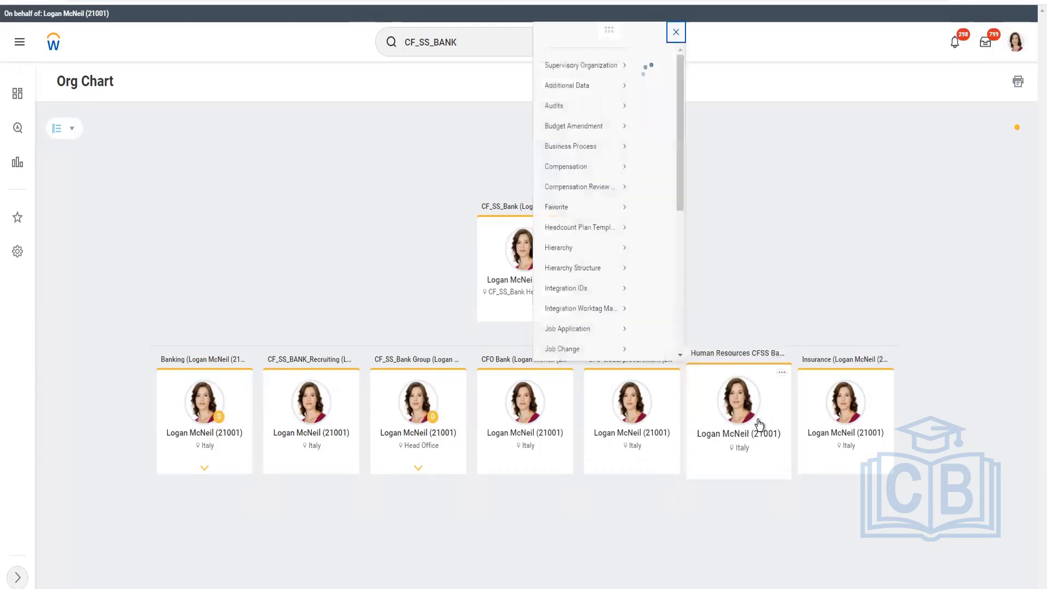
{"action": "left_click", "coordinate": [760, 425]}
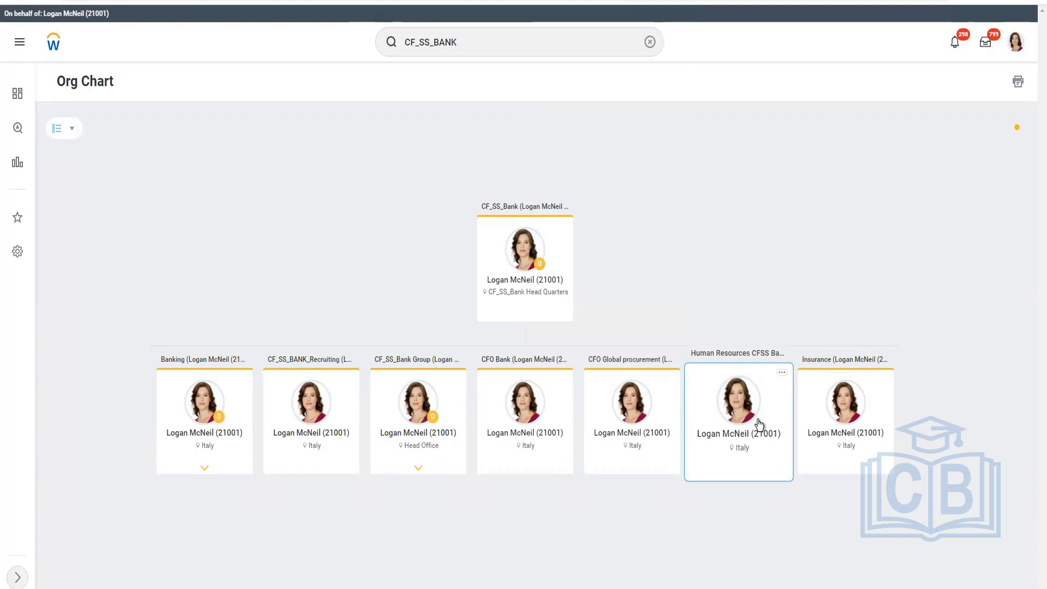
{"action": "left_click", "coordinate": [734, 353]}
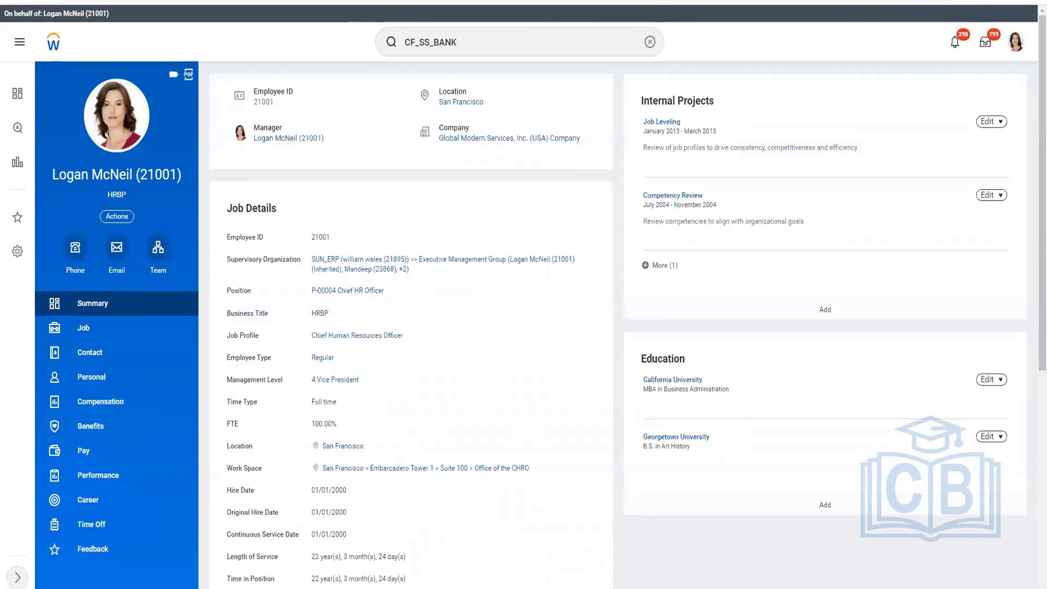
{"action": "left_click", "coordinate": [647, 2]}
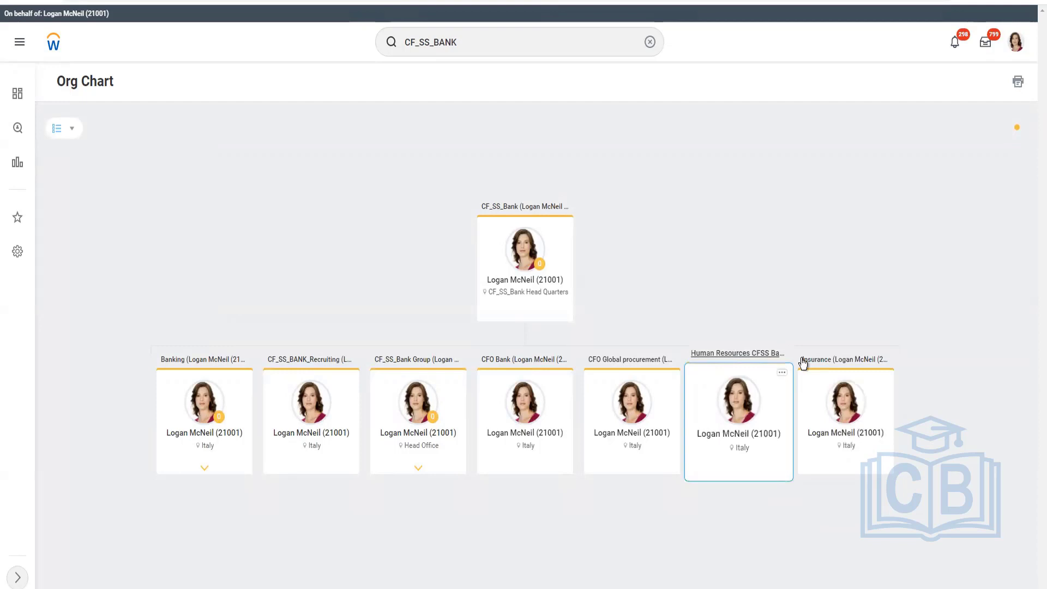
{"action": "left_click", "coordinate": [770, 354]}
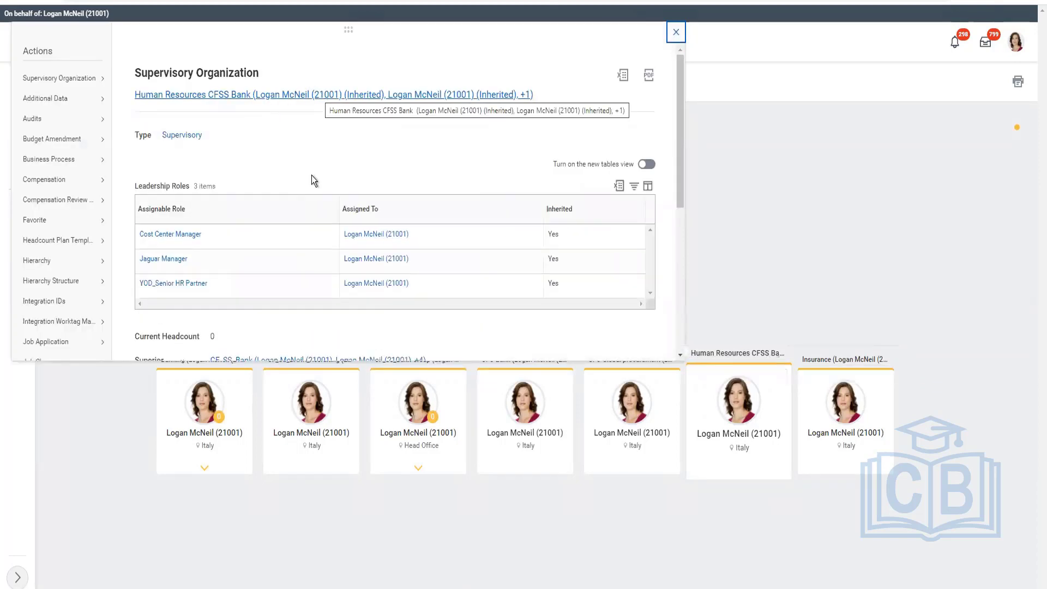
{"action": "scroll", "coordinate": [312, 175], "scroll_direction": "down", "scroll_amount": 2}
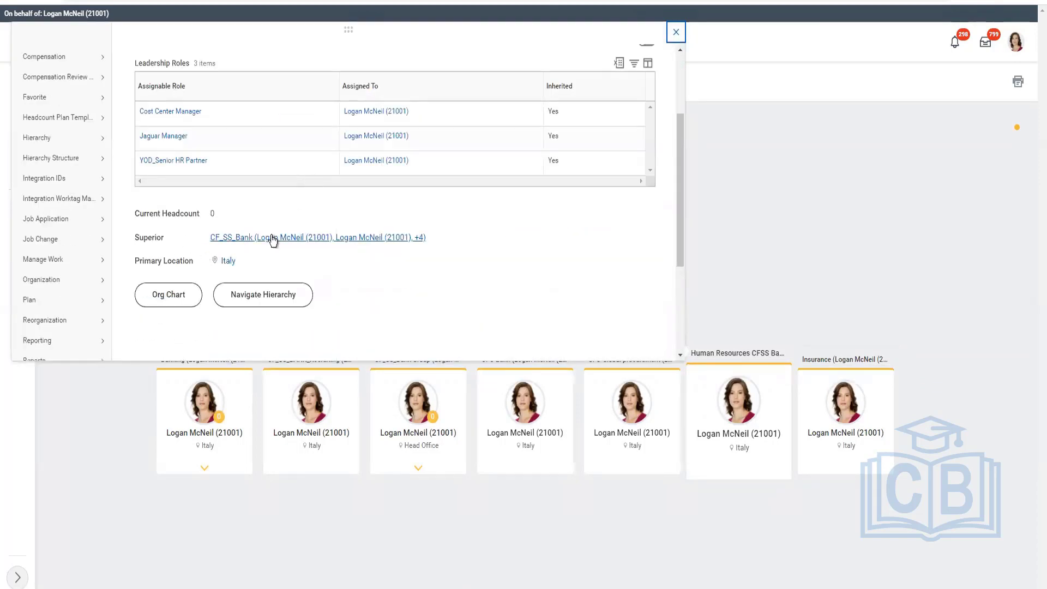
{"action": "left_click", "coordinate": [248, 296]}
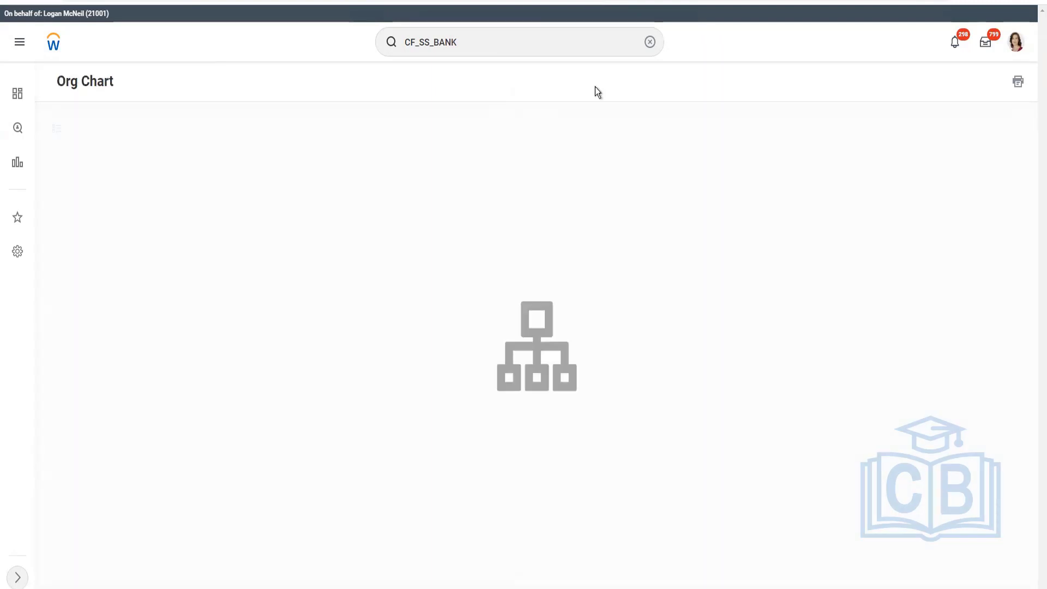
{"action": "left_click", "coordinate": [503, 47]}
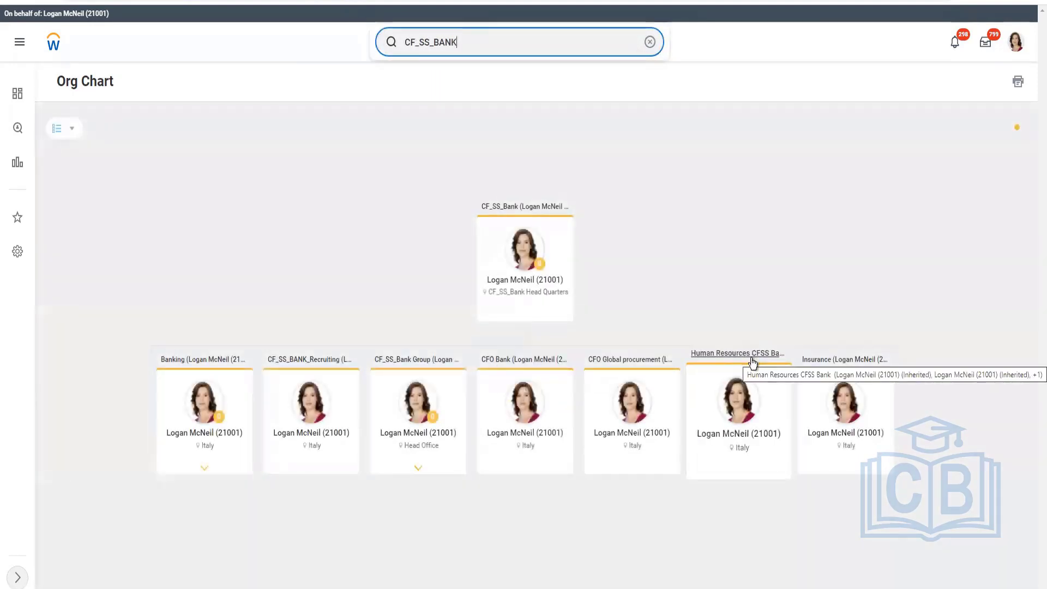
{"action": "left_click", "coordinate": [753, 359]}
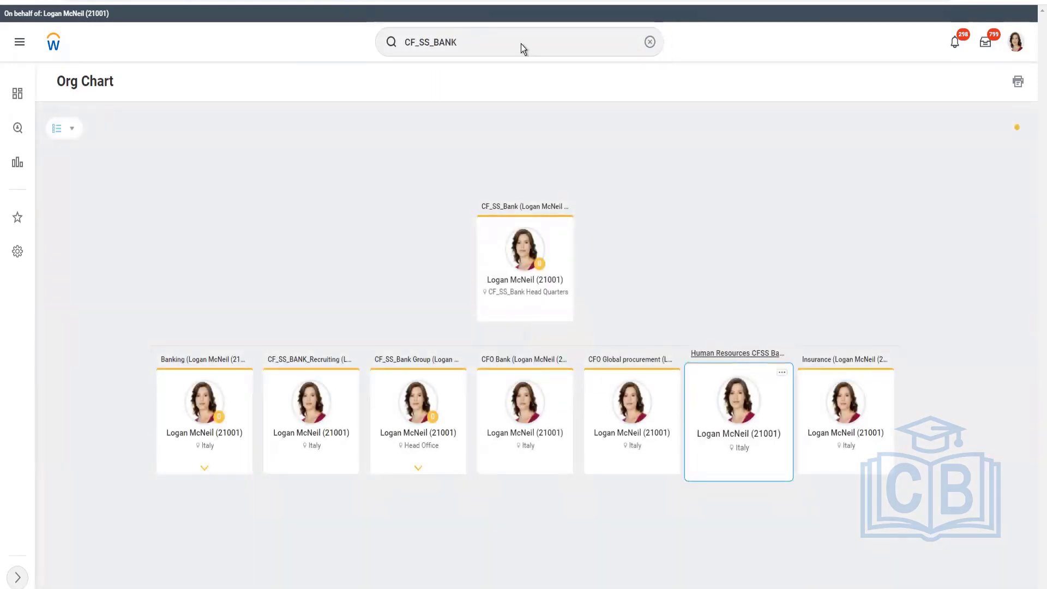
Step: Search for CF_SS_BANK_Recruiting and start Assign Superior for it with effective date 04/25/2022
{"action": "left_click", "coordinate": [522, 44]}
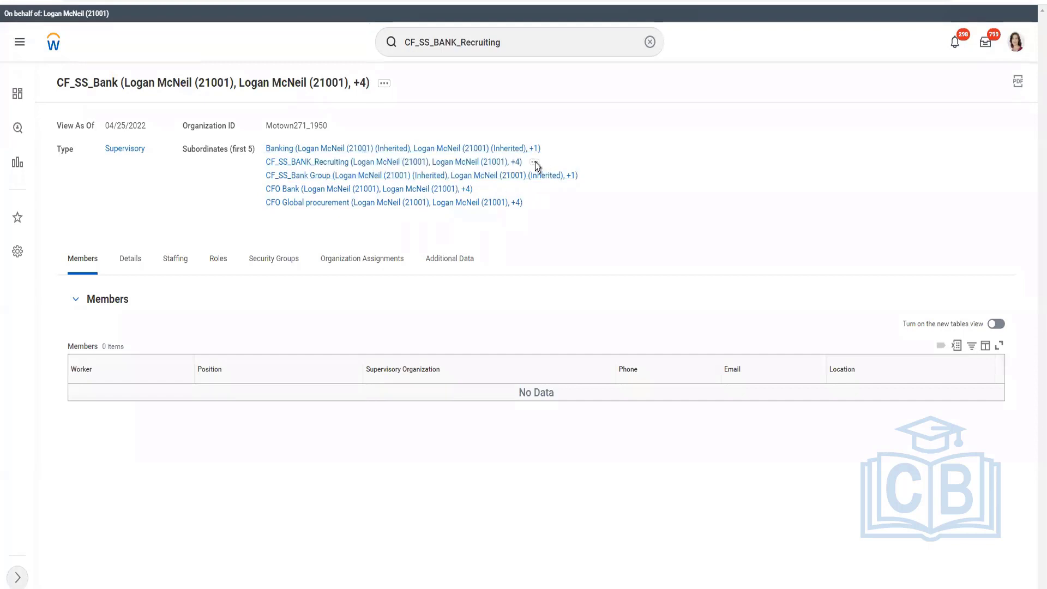
{"action": "left_click", "coordinate": [534, 162]}
{"action": "mouse_move", "coordinate": [106, 574]}
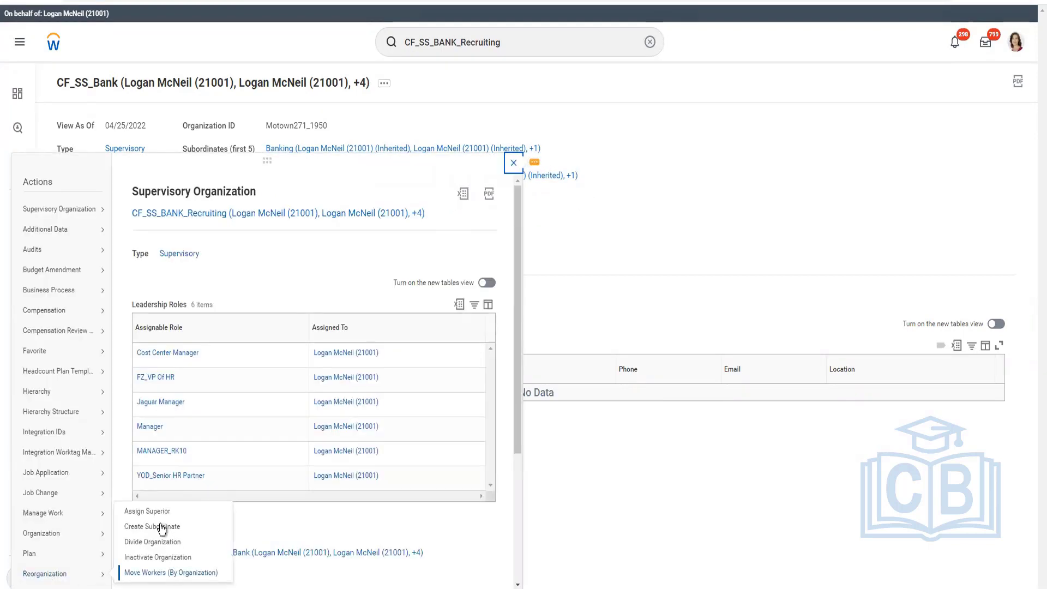
{"action": "left_click", "coordinate": [495, 538]}
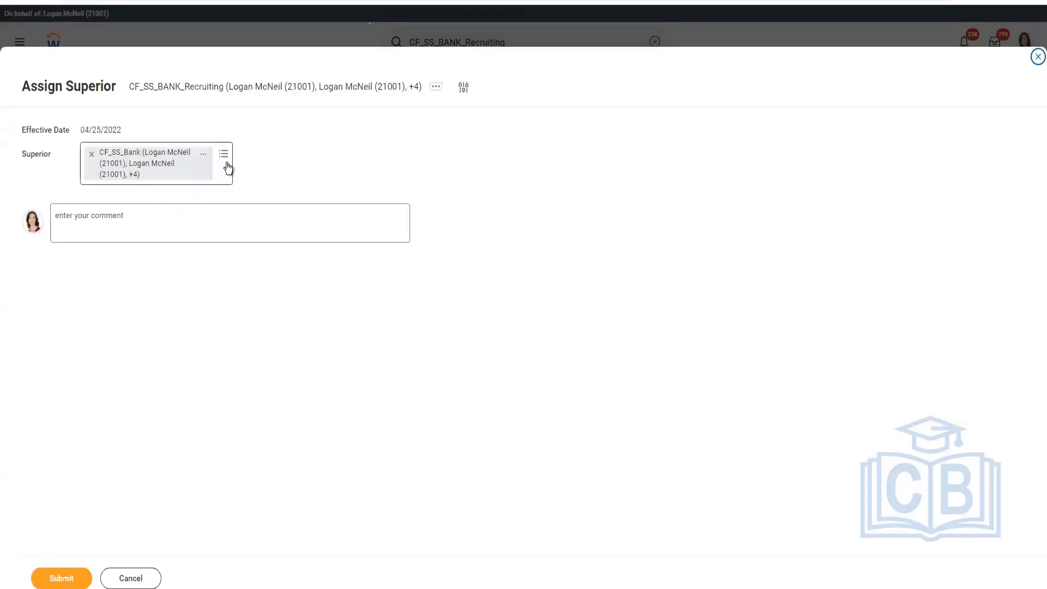
Step: Try to find another superior by searching for CF_SS_, check the organization's details, and cancel the superior assignment
{"action": "mouse_move", "coordinate": [228, 167]}
{"action": "left_click", "coordinate": [221, 178]}
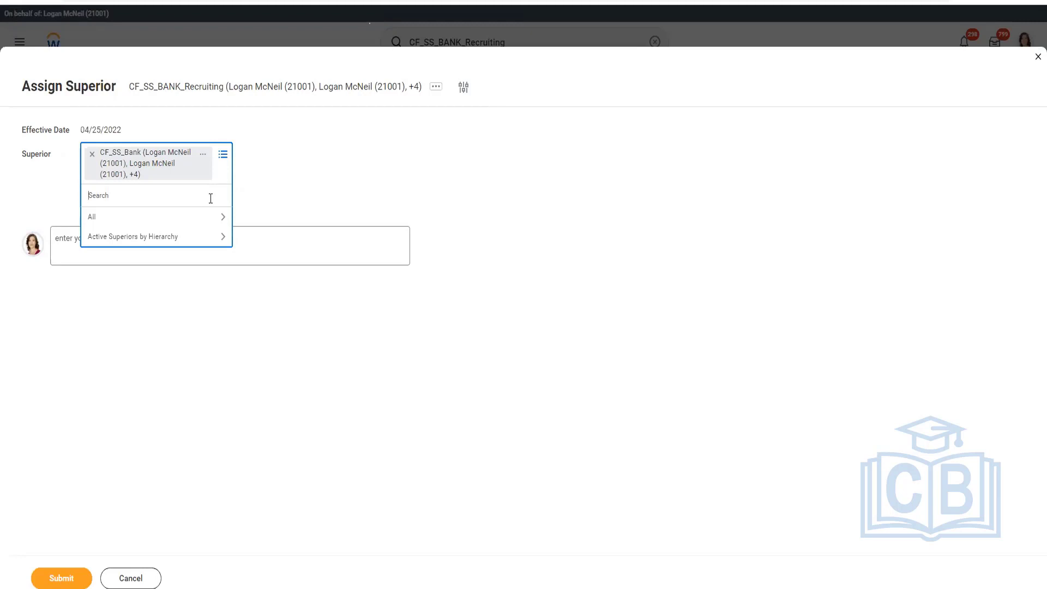
{"action": "key", "text": "ctrl+f"}
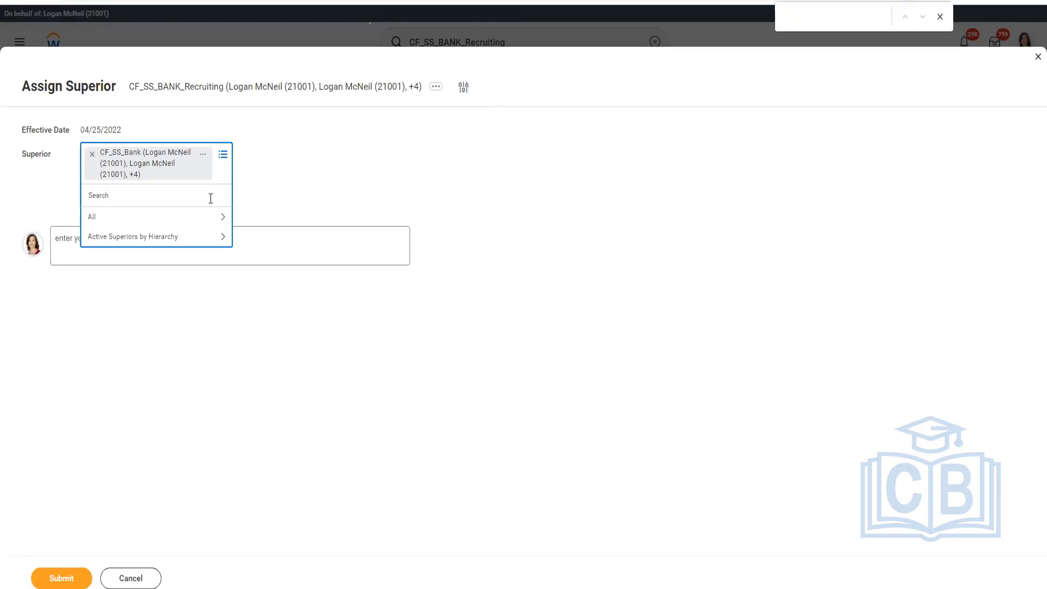
{"action": "left_click", "coordinate": [210, 198]}
{"action": "type", "text": "CF_SS_H"}
{"action": "key", "text": "BackSpace"}
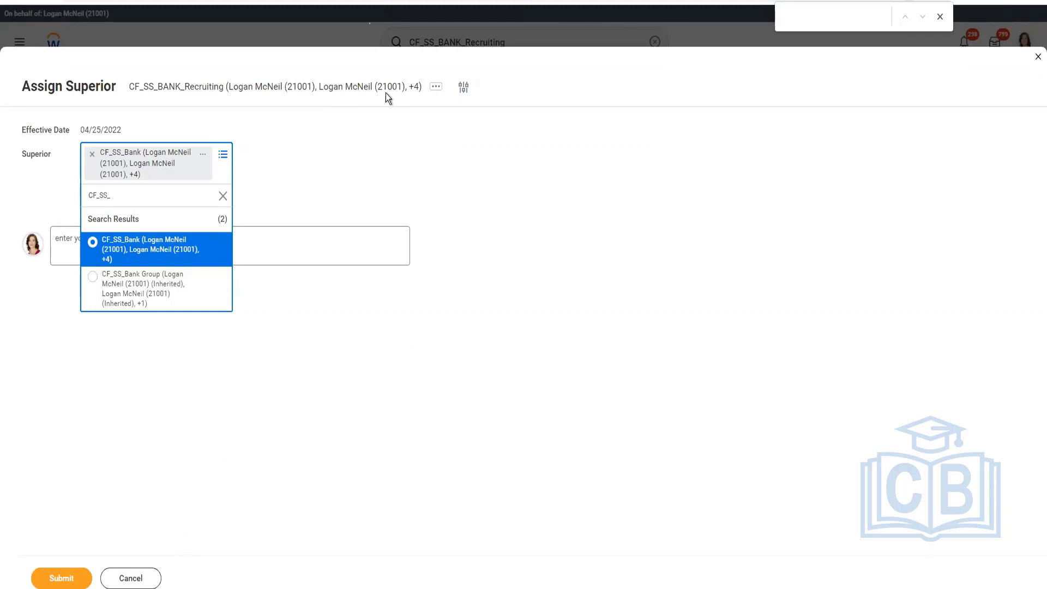
{"action": "left_click", "coordinate": [436, 86]}
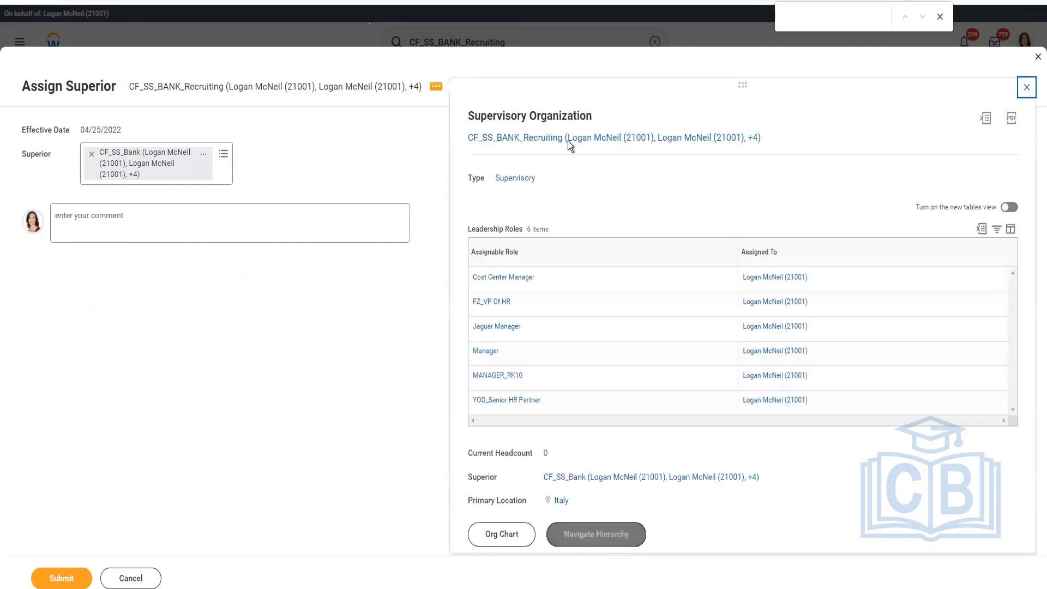
{"action": "left_click", "coordinate": [128, 579]}
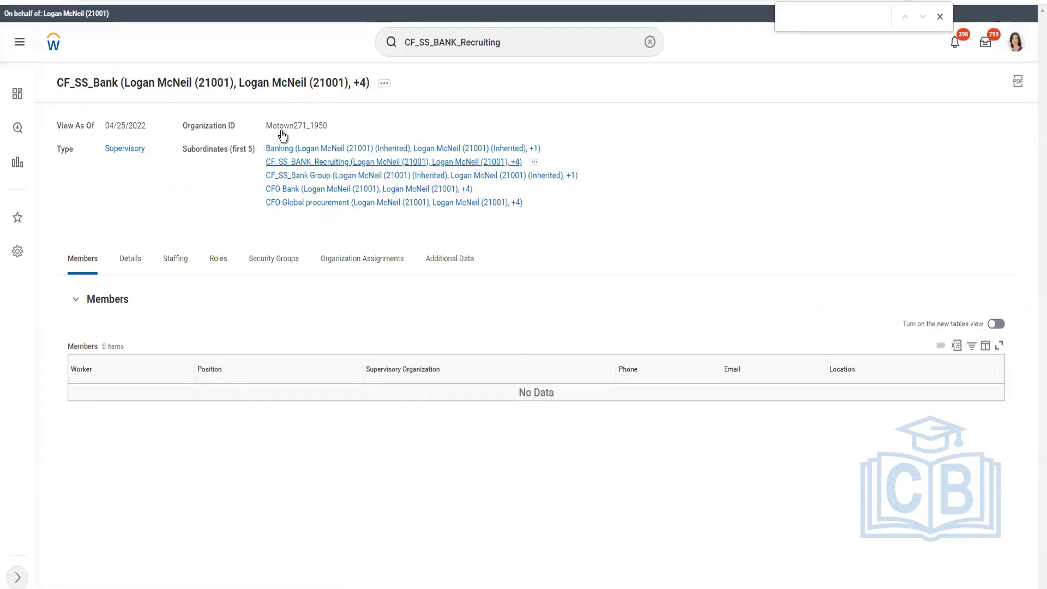
Step: Open CF_SS_BANK_Recruiting and copy its organization ID
{"action": "left_click", "coordinate": [318, 167]}
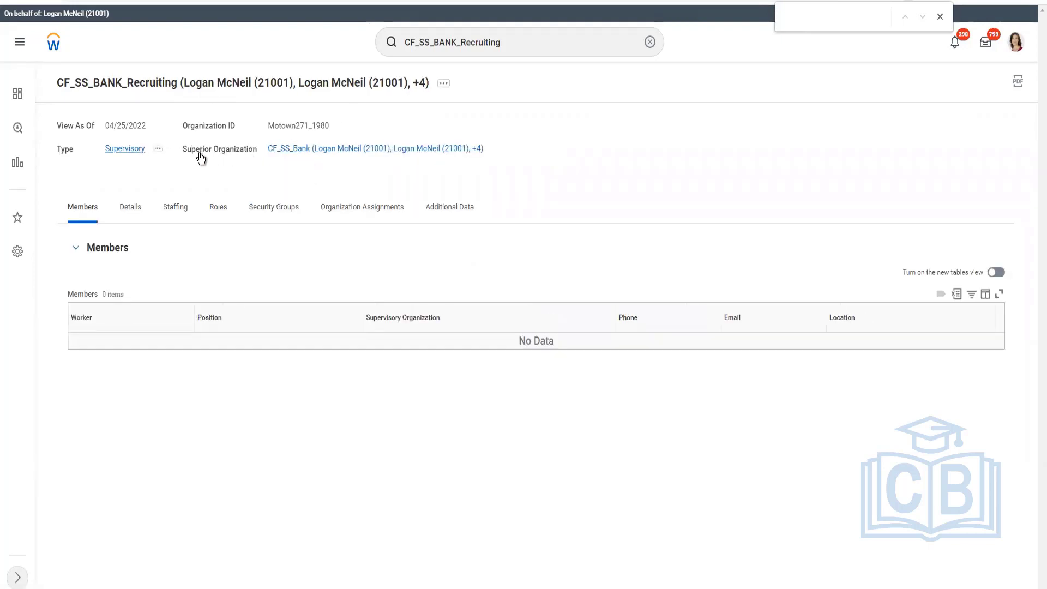
{"action": "double_click", "coordinate": [303, 125]}
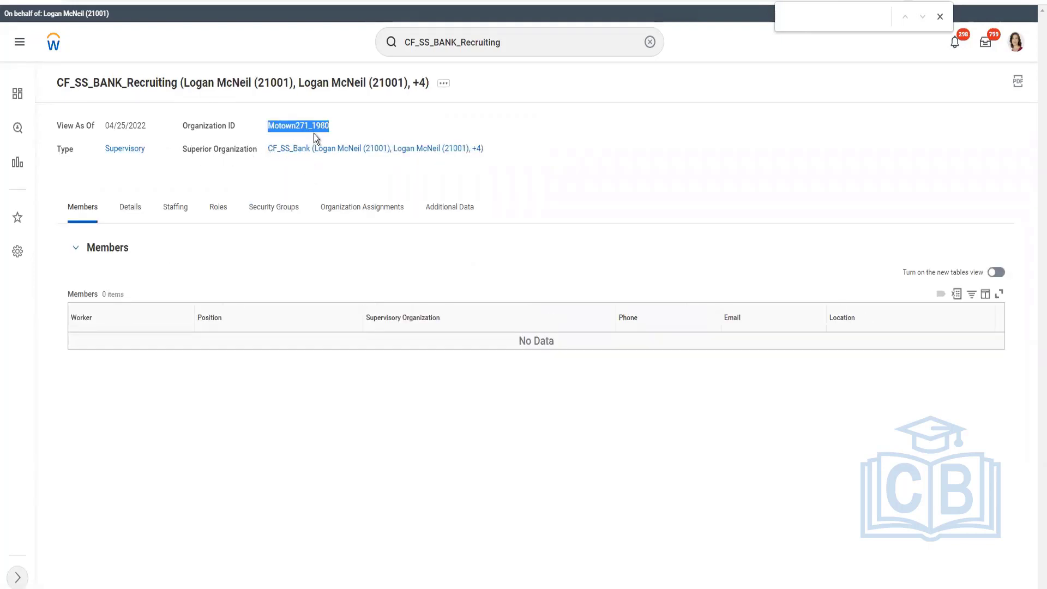
{"action": "right_click", "coordinate": [313, 133]}
{"action": "left_click", "coordinate": [418, 133]}
{"action": "key", "text": "ctrl+c"}
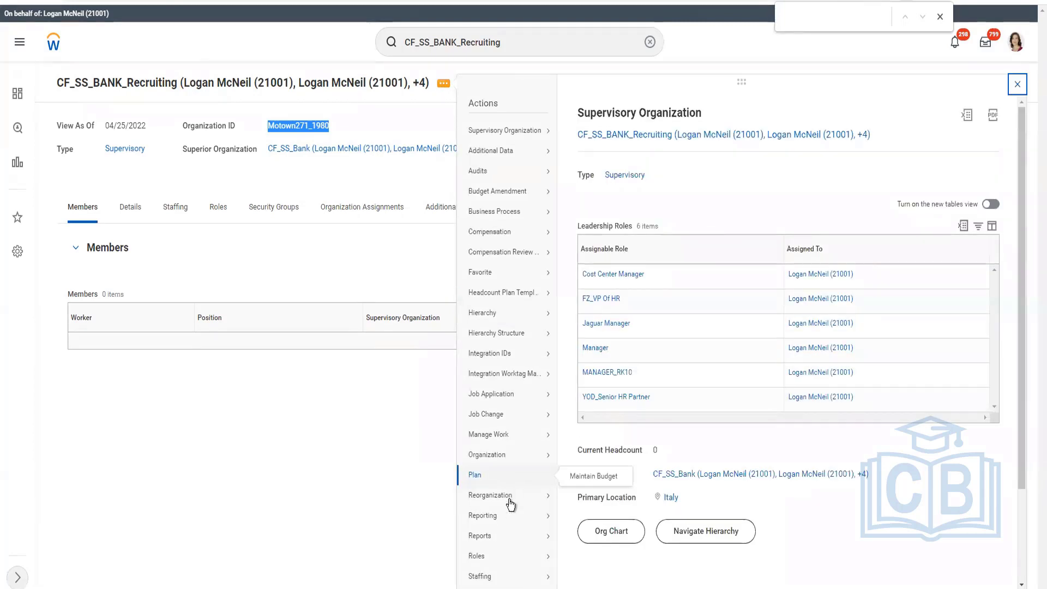
Step: Try to inactivate CF_SS_BANK_Recruiting effective 04/25/2022 while keeping all role assignments
{"action": "mouse_move", "coordinate": [510, 496]}
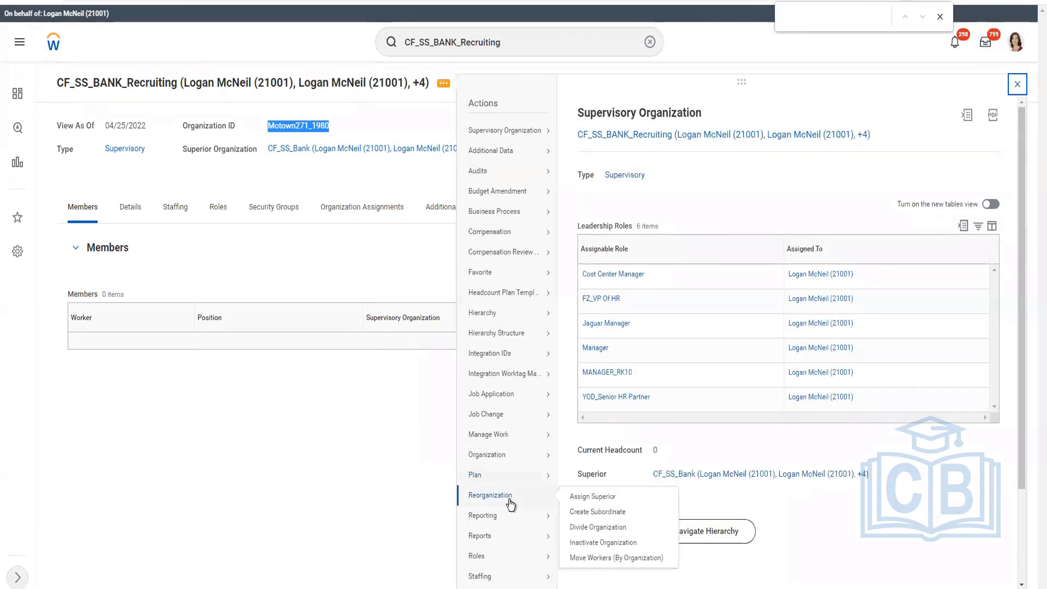
{"action": "left_click", "coordinate": [600, 548]}
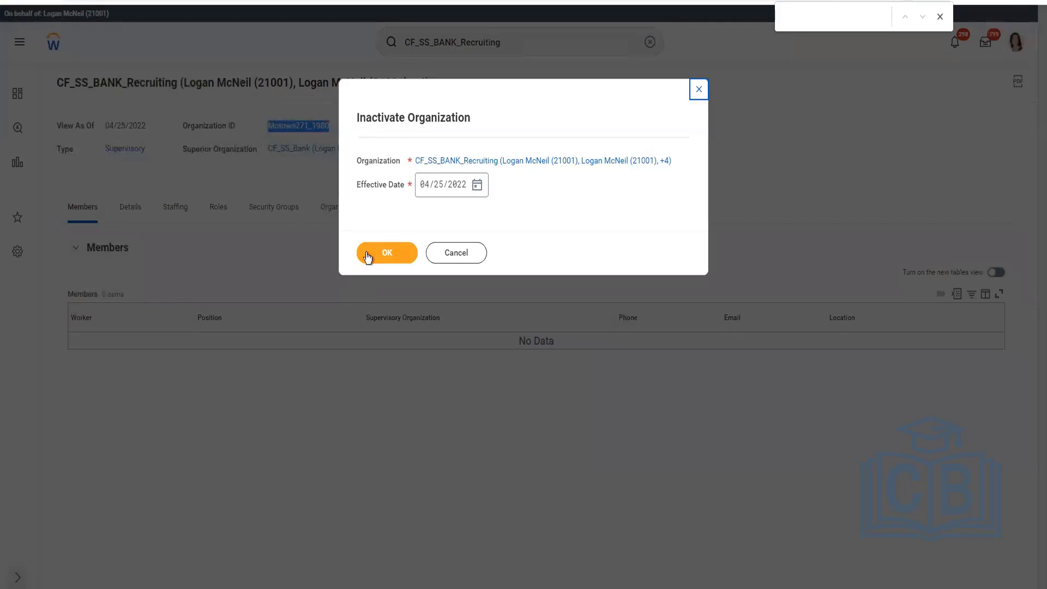
{"action": "left_click", "coordinate": [368, 257]}
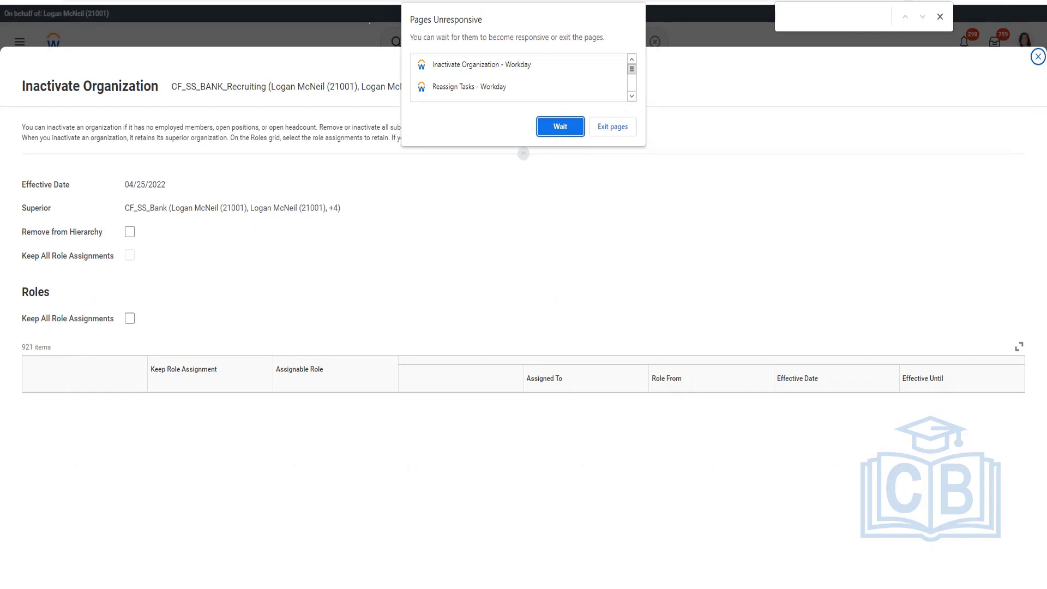
{"action": "left_click", "coordinate": [563, 131]}
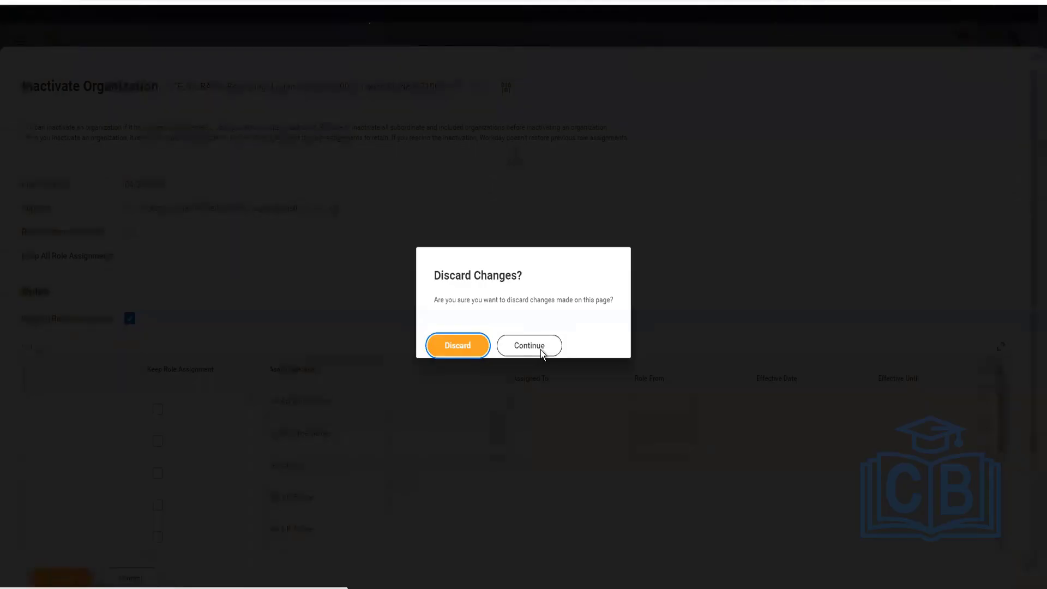
{"action": "left_click", "coordinate": [541, 350]}
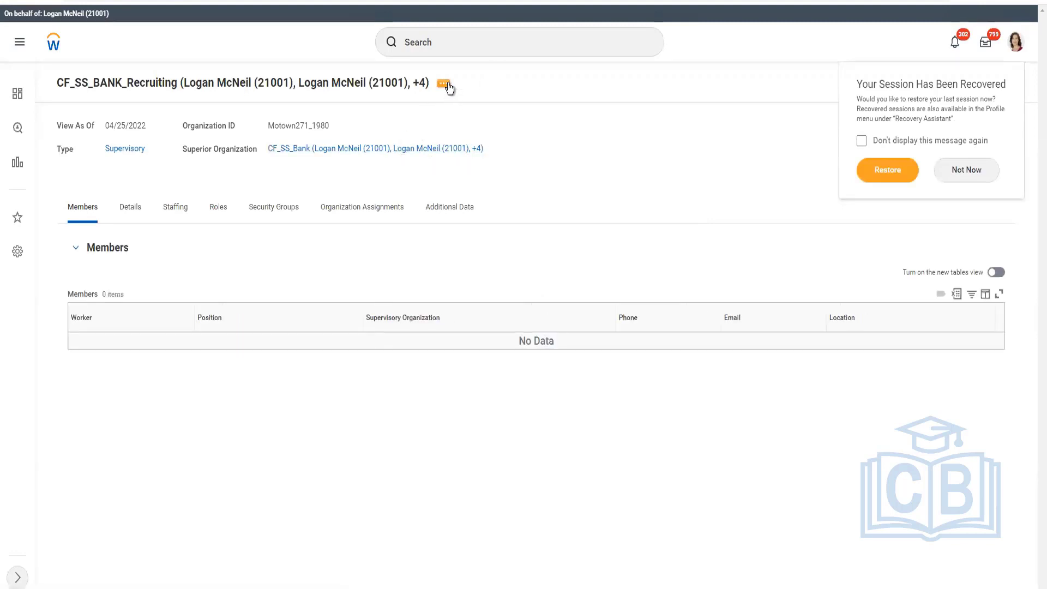
Step: Start Assign Superior for CF_SS_BANK_Recruiting with effective date 04/25/2022
{"action": "left_click", "coordinate": [448, 88]}
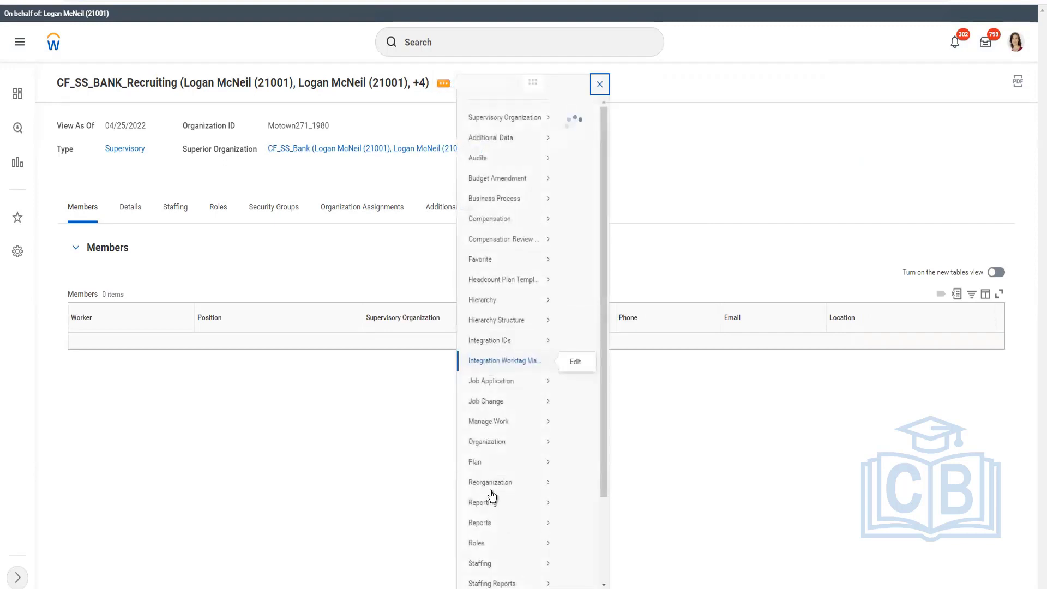
{"action": "mouse_move", "coordinate": [490, 500]}
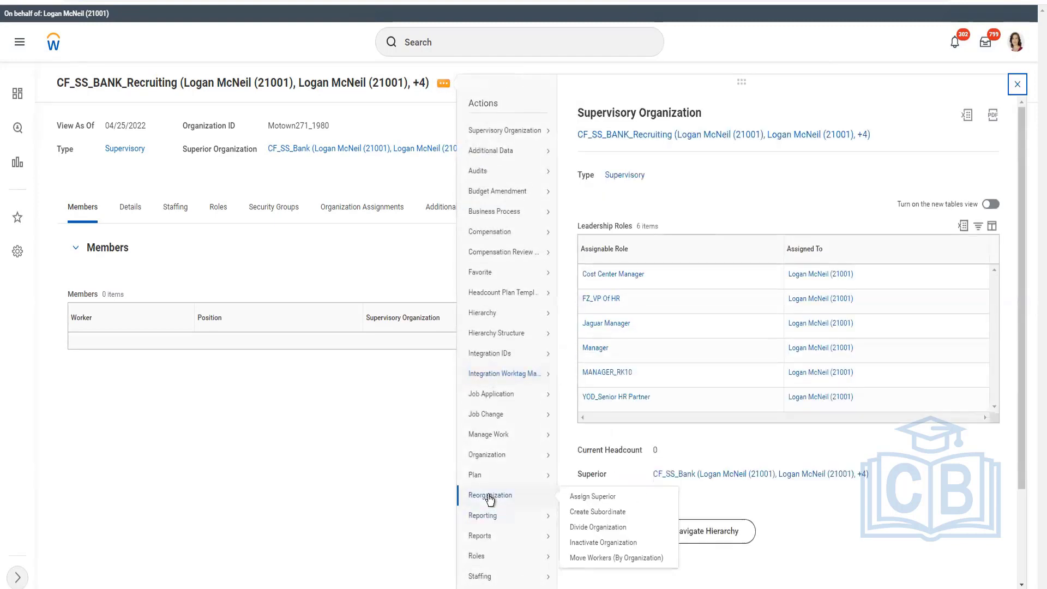
{"action": "left_click", "coordinate": [601, 498]}
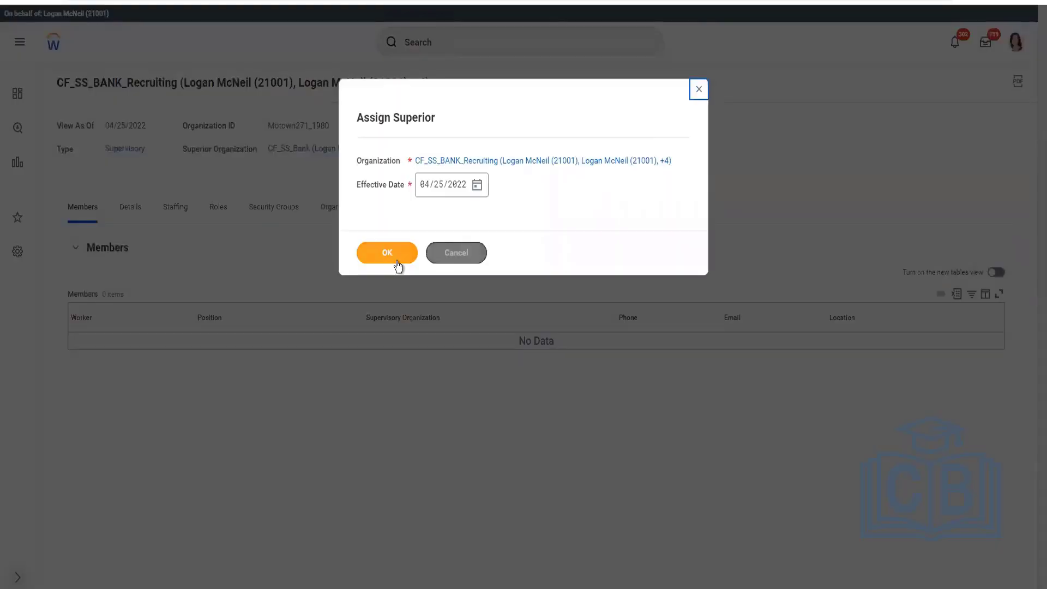
{"action": "left_click", "coordinate": [397, 261]}
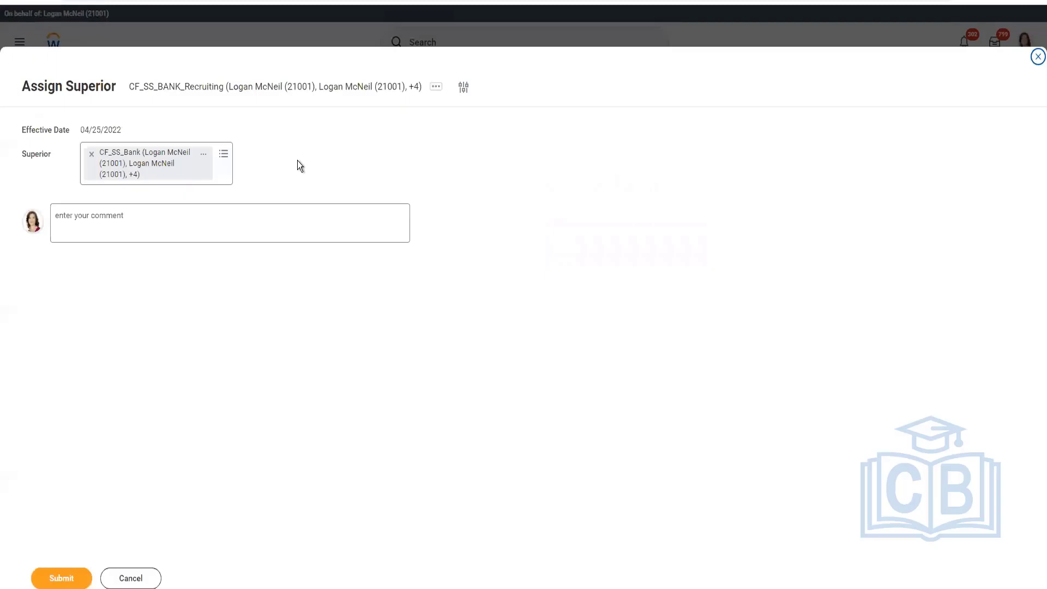
Step: Try to find another superior for CF_SS_BANK_Recruiting by searching all organizations for cf and CF_SS, clear the search, and cancel the assignment
{"action": "left_click", "coordinate": [228, 165]}
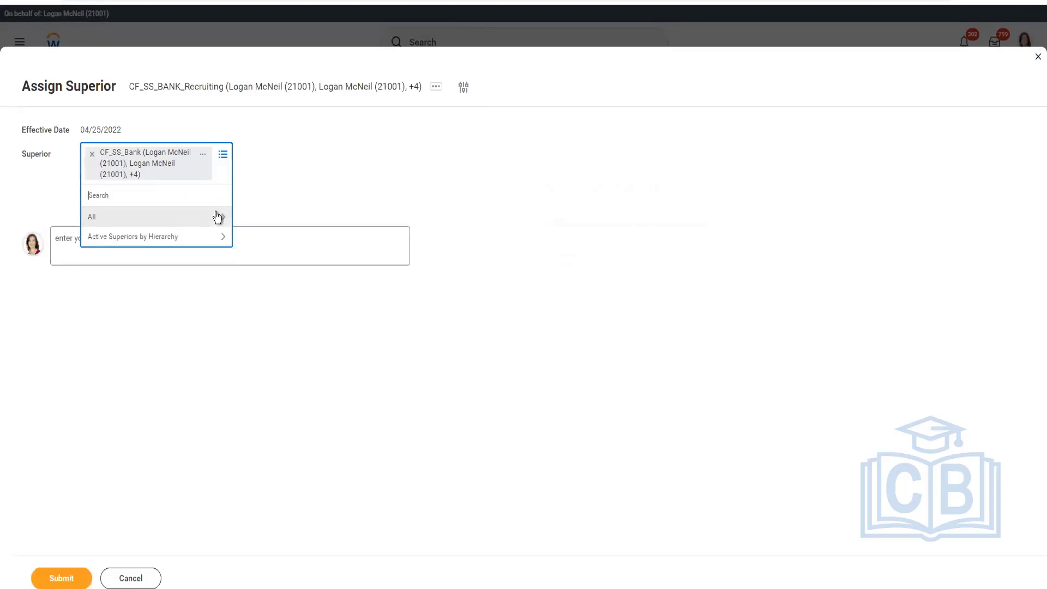
{"action": "left_click", "coordinate": [217, 216]}
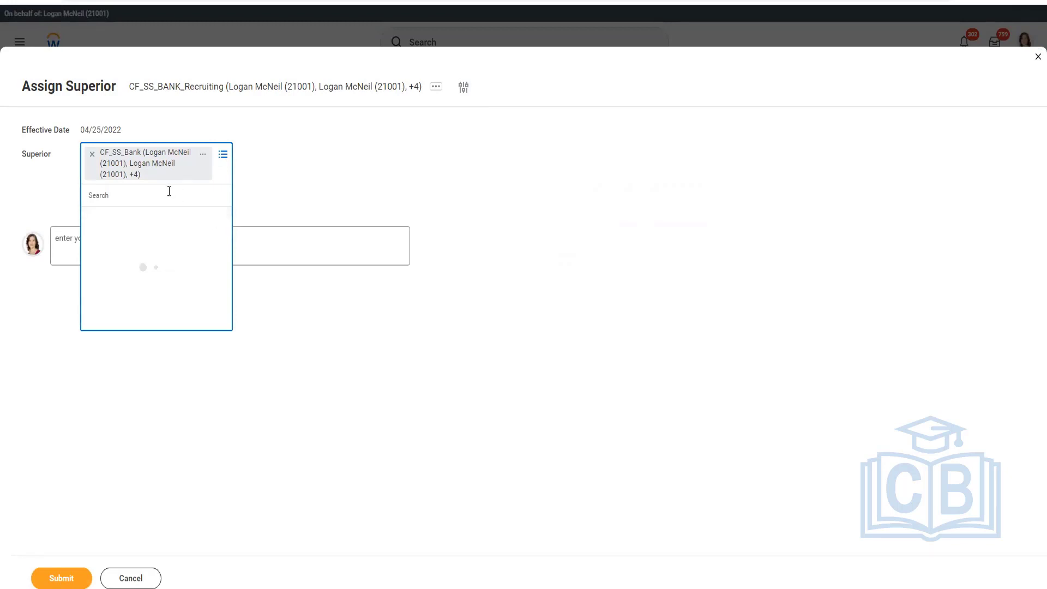
{"action": "type", "text": "cf"}
{"action": "key", "text": "Return"}
{"action": "type", "text": "CF_SS"}
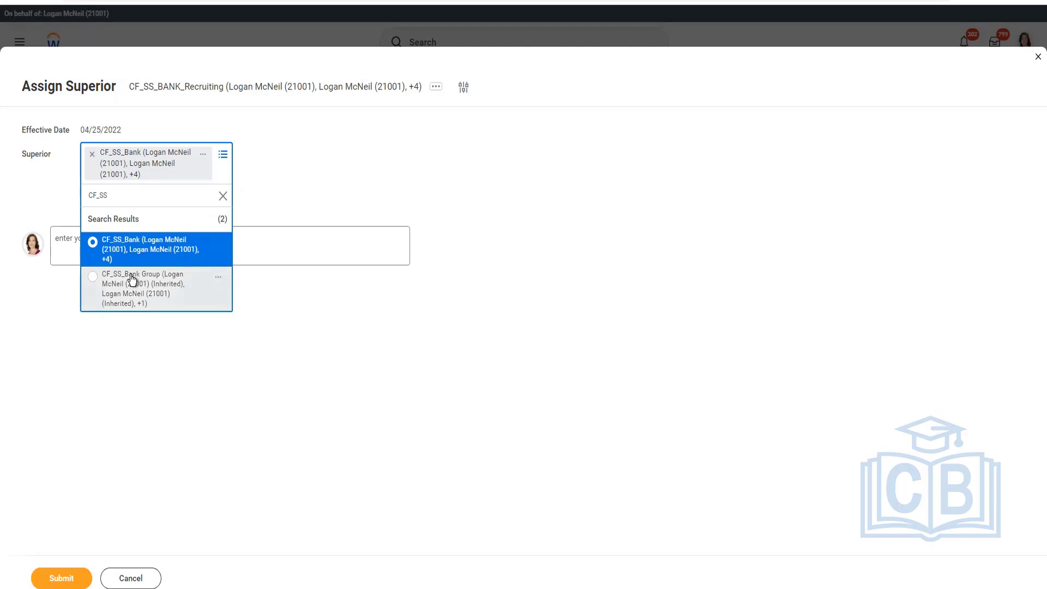
{"action": "left_click", "coordinate": [222, 196]}
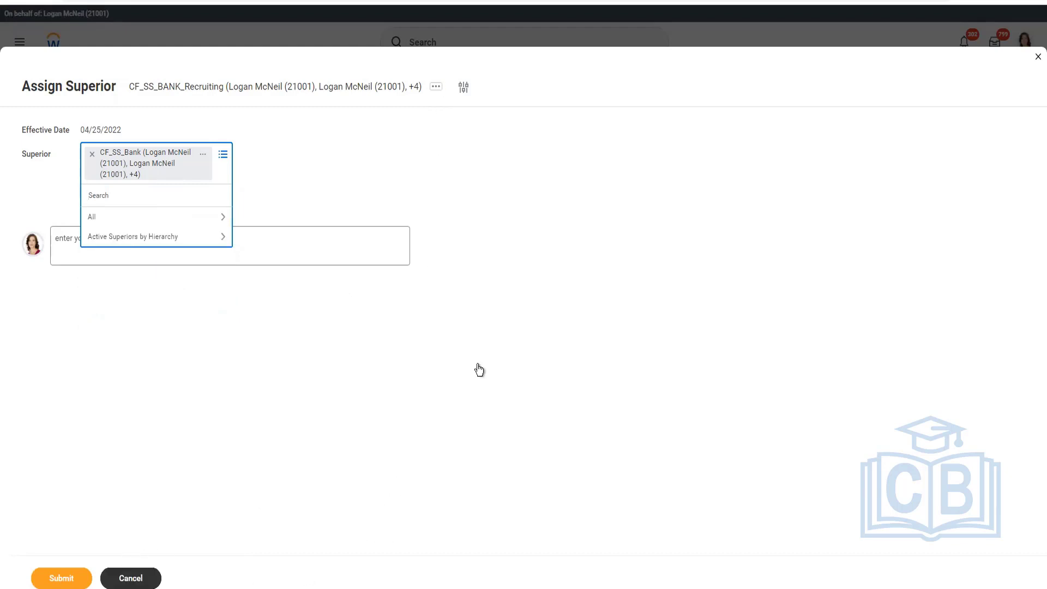
{"action": "left_click", "coordinate": [436, 88]}
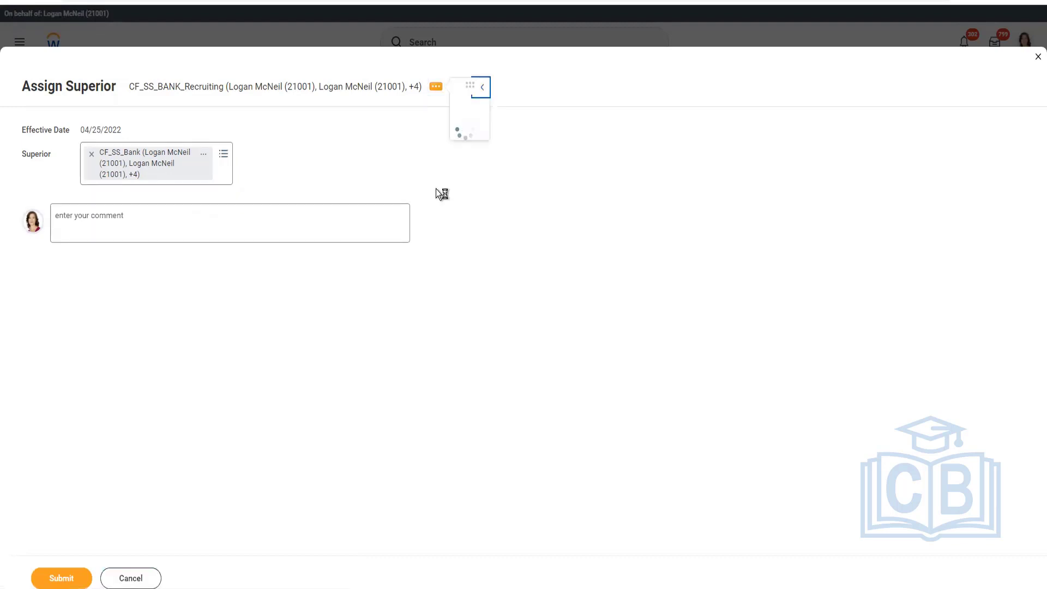
Step: Start inactivating CF_SS_BANK_Recruiting with effective date 04/25/2022
{"action": "left_click", "coordinate": [443, 85]}
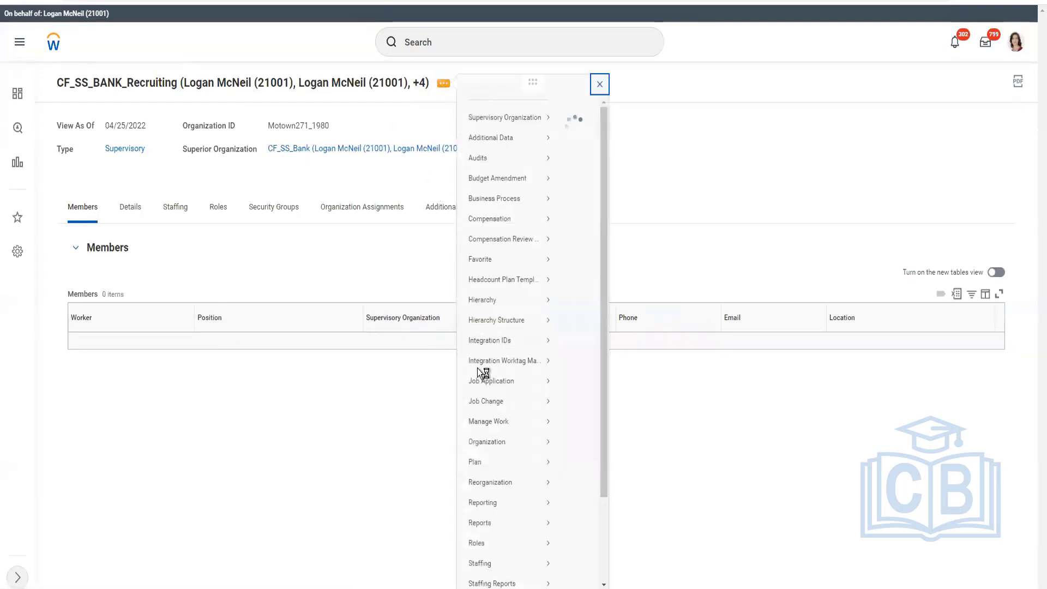
{"action": "mouse_move", "coordinate": [493, 448]}
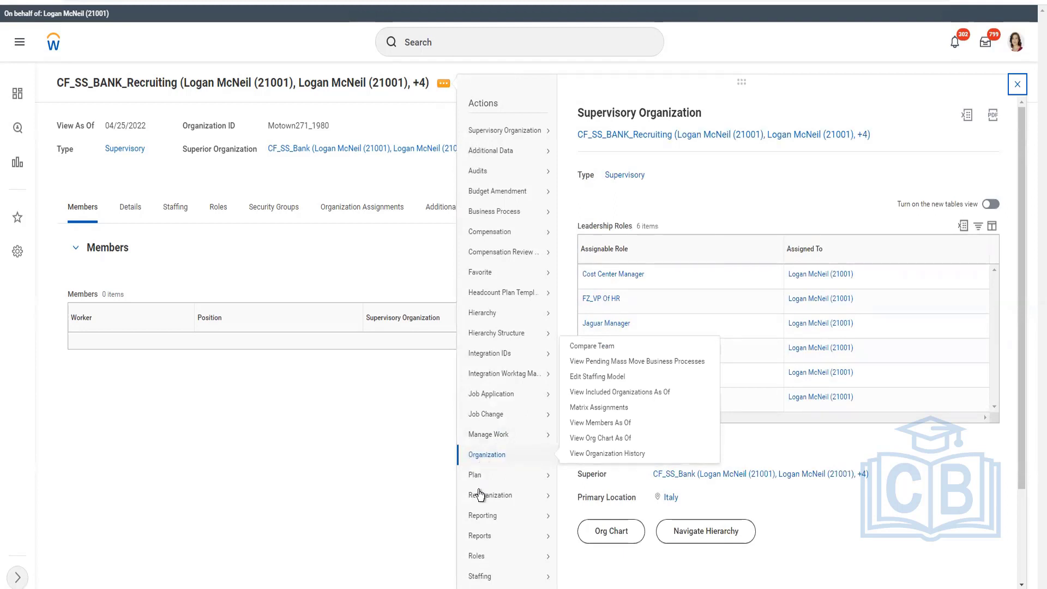
{"action": "mouse_move", "coordinate": [480, 498]}
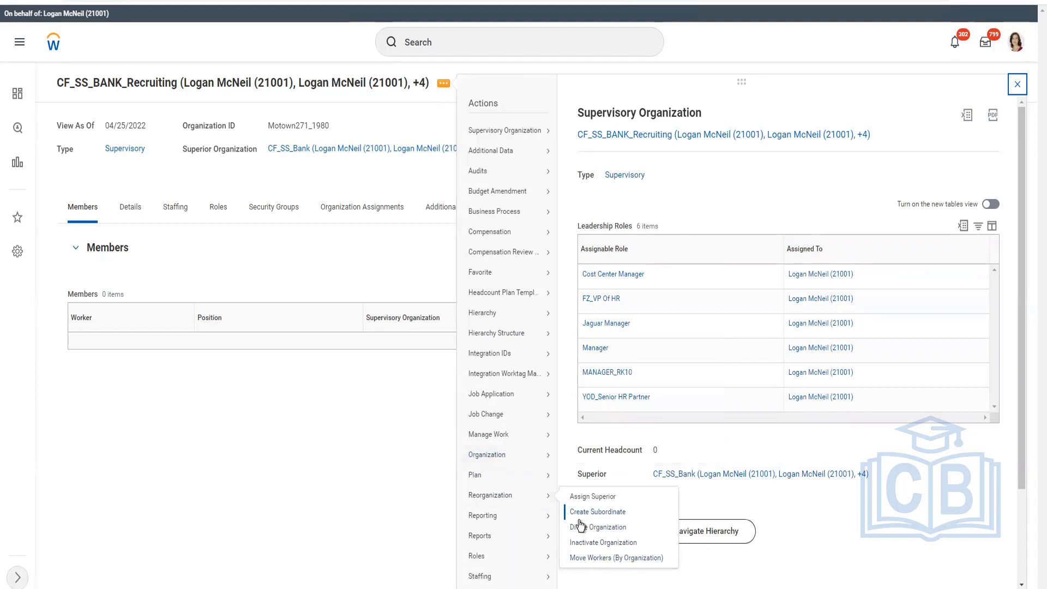
{"action": "left_click", "coordinate": [462, 454]}
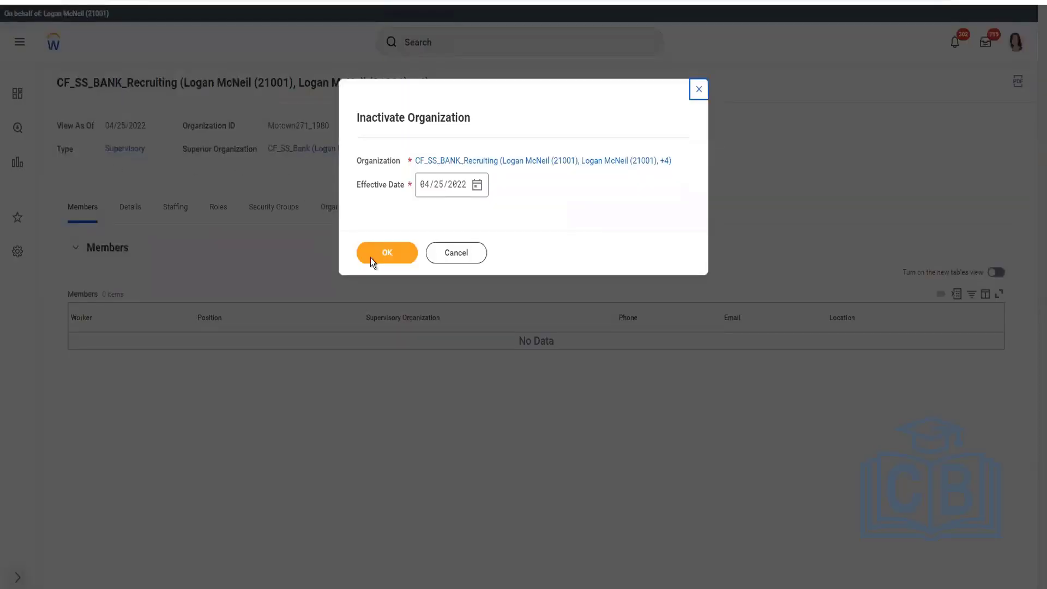
{"action": "left_click", "coordinate": [370, 257]}
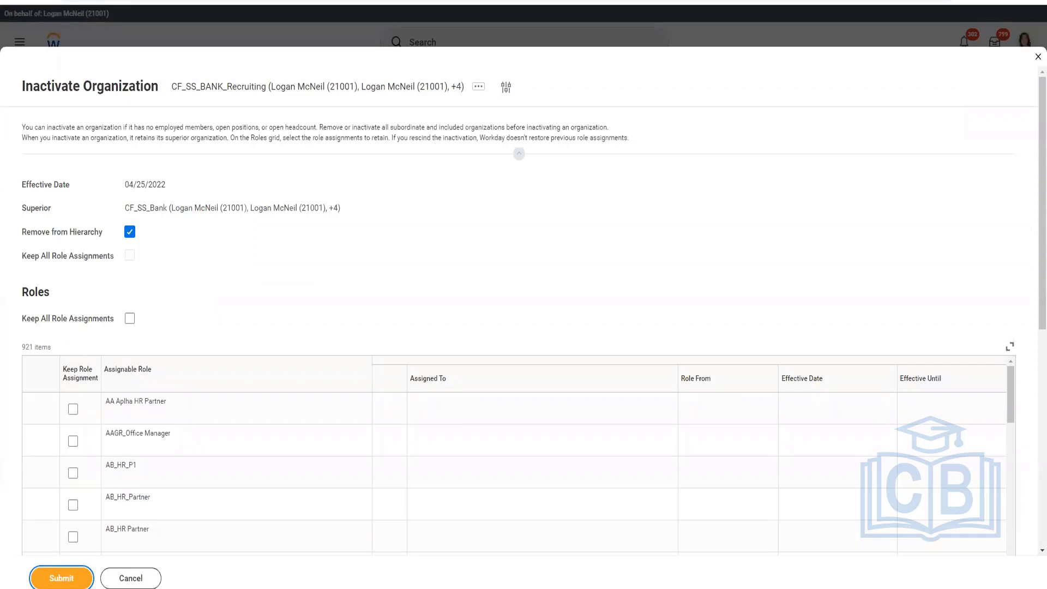
{"action": "key", "text": "super"}
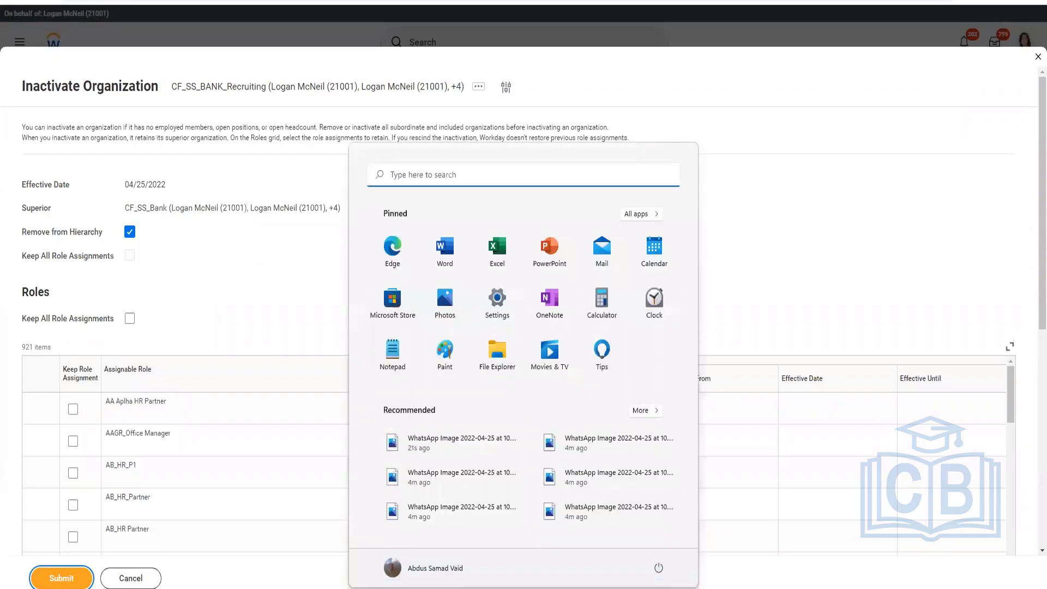
{"action": "key", "text": "super"}
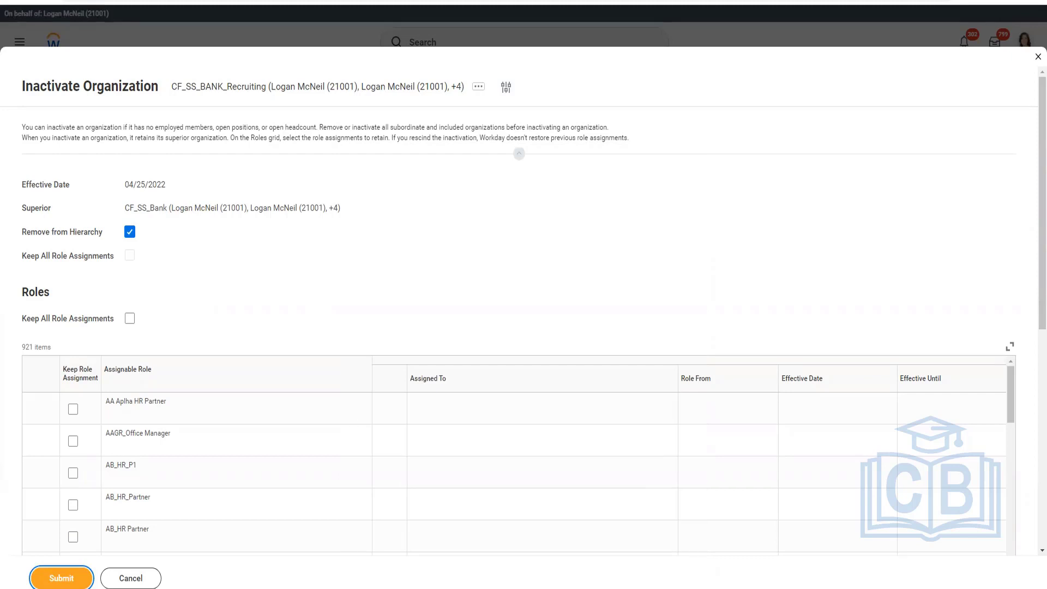